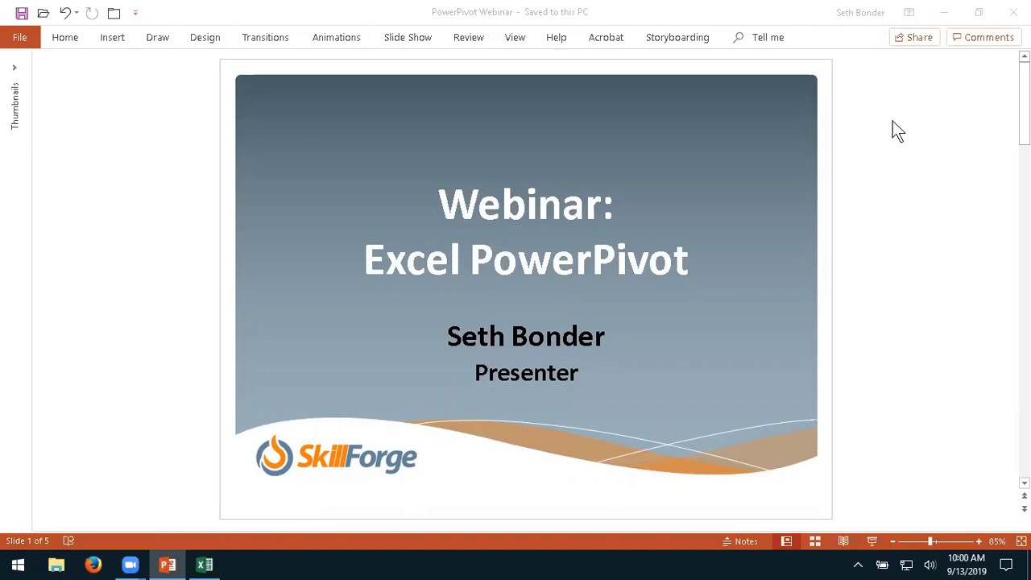
# Advance the PowerPivot webinar presentation through Today's Topics to the Excel vs. PowerPivot comparison slide
pyautogui.click(893, 121)
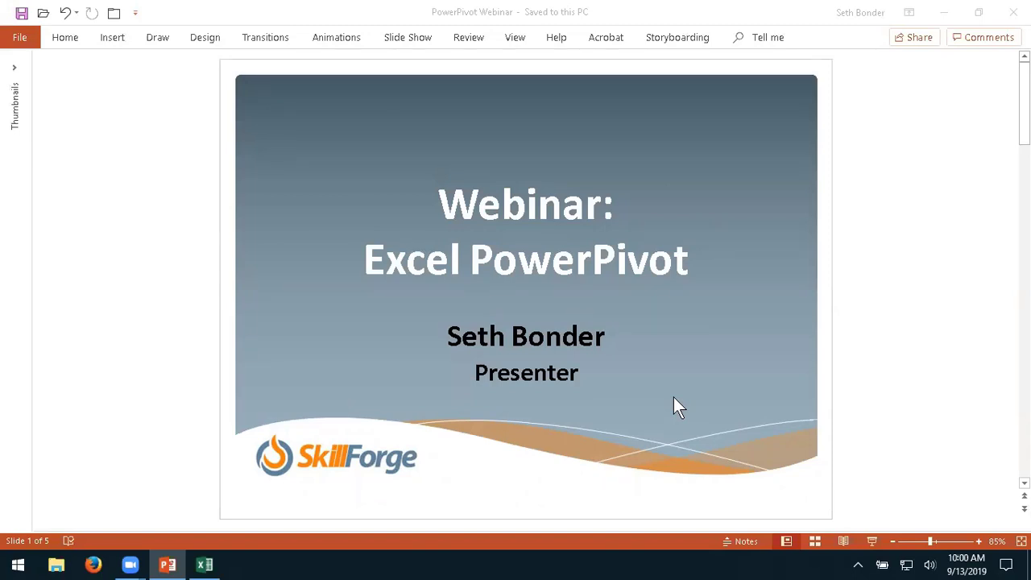
pyautogui.click(153, 224)
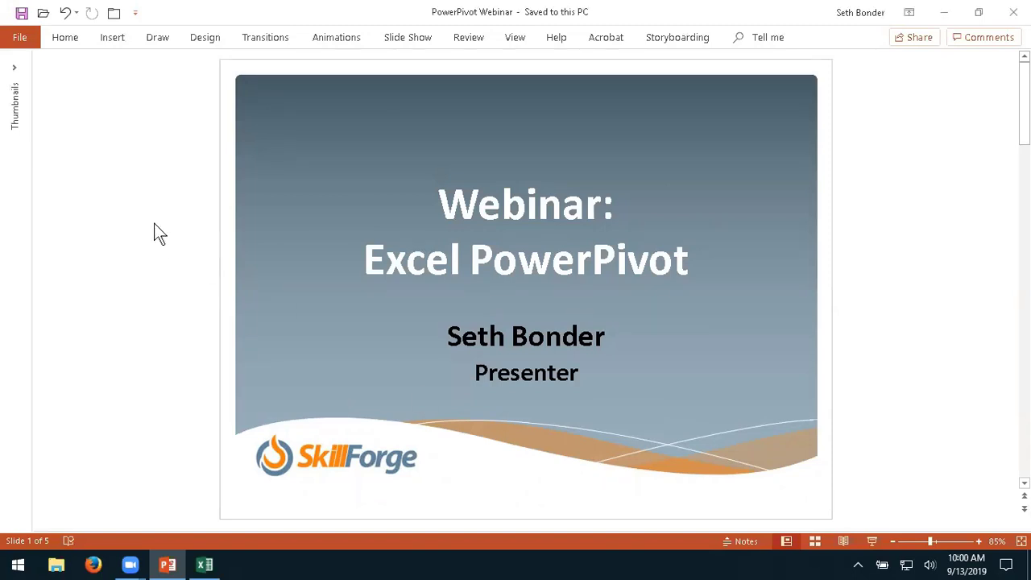
pyautogui.scroll(-1, 154, 223)
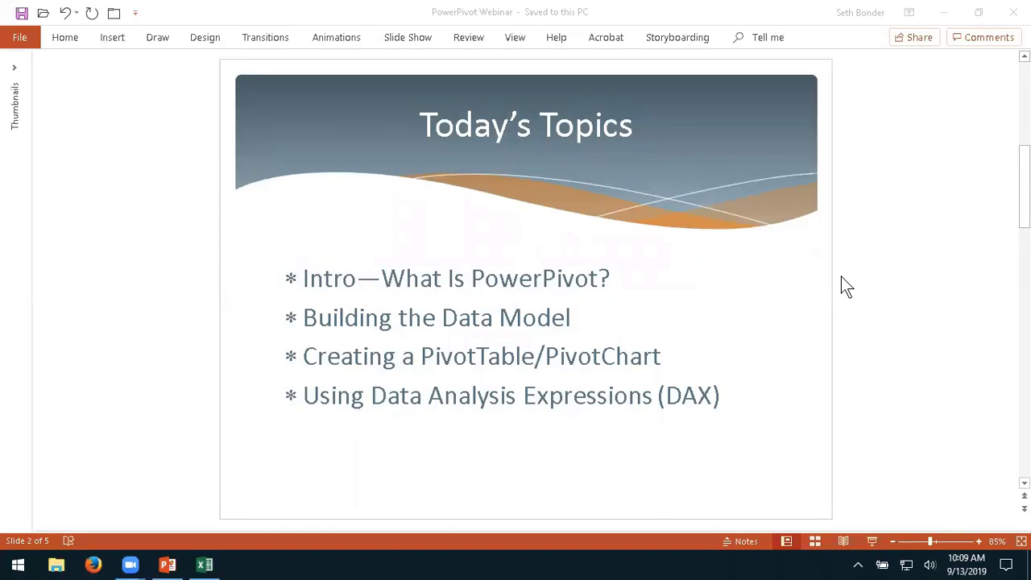
pyautogui.scroll(-1, 840, 277)
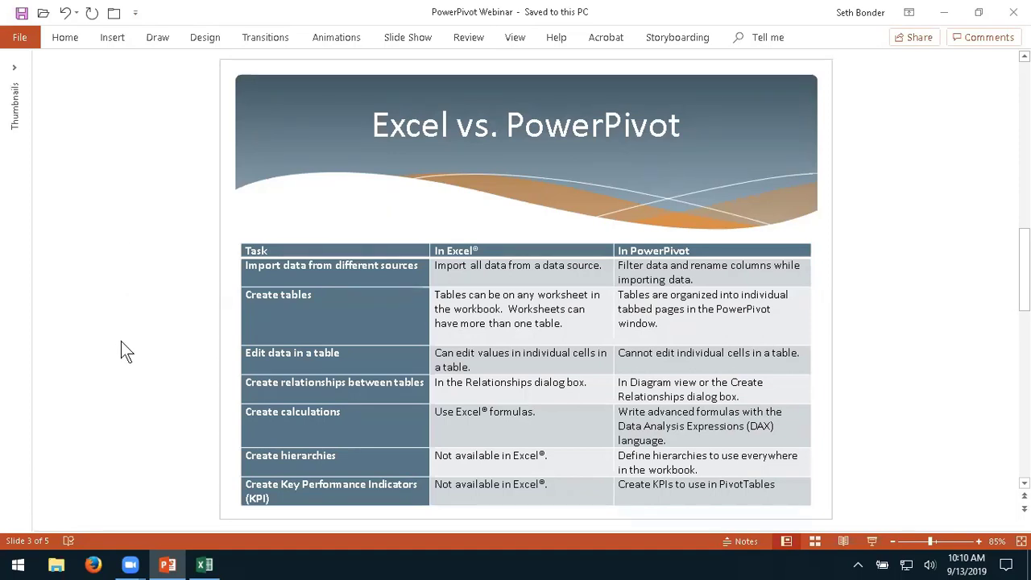
# Switch to Excel and enable the Microsoft Power Pivot for Excel COM add-in
pyautogui.click(944, 12)
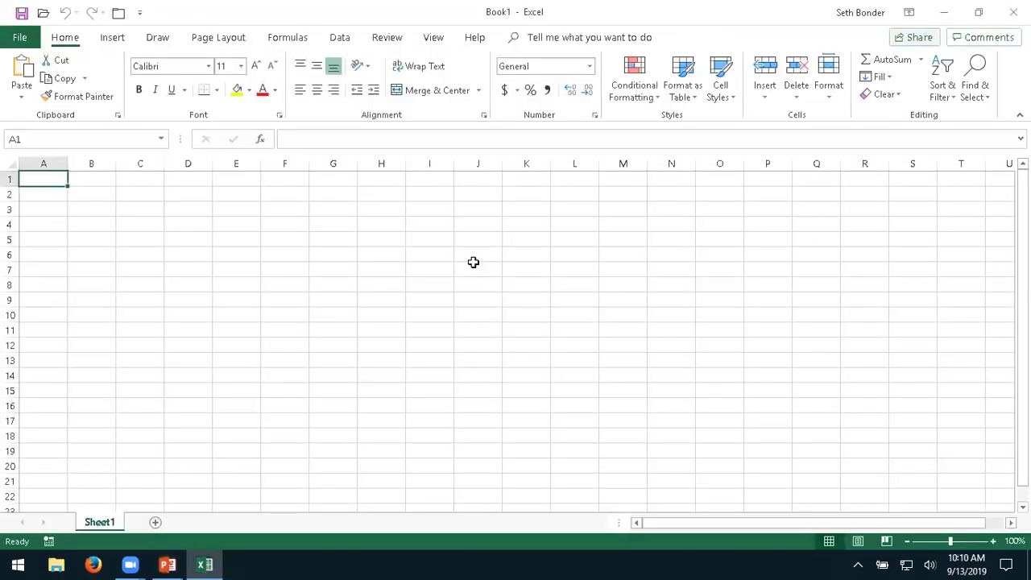
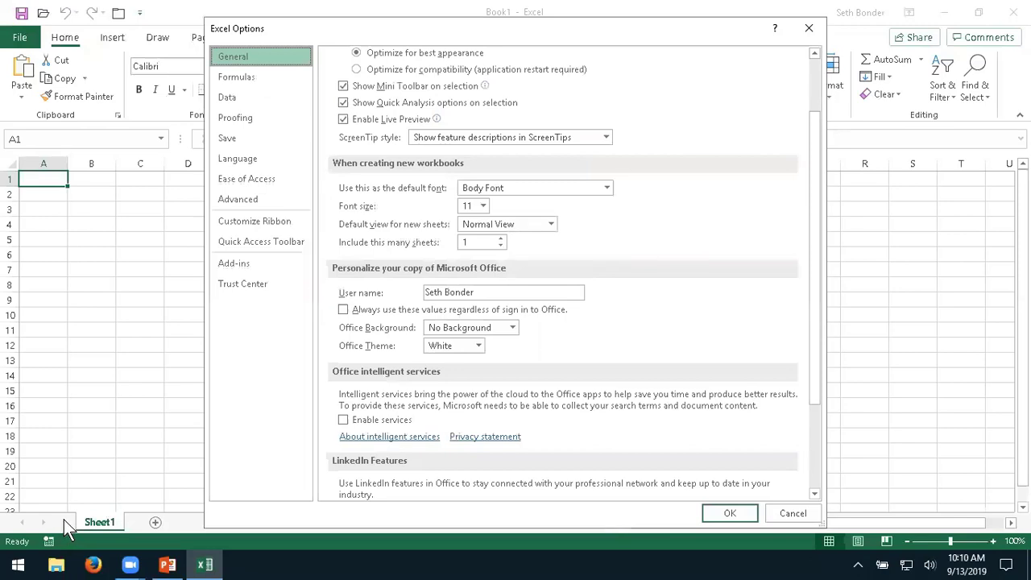
pyautogui.click(251, 265)
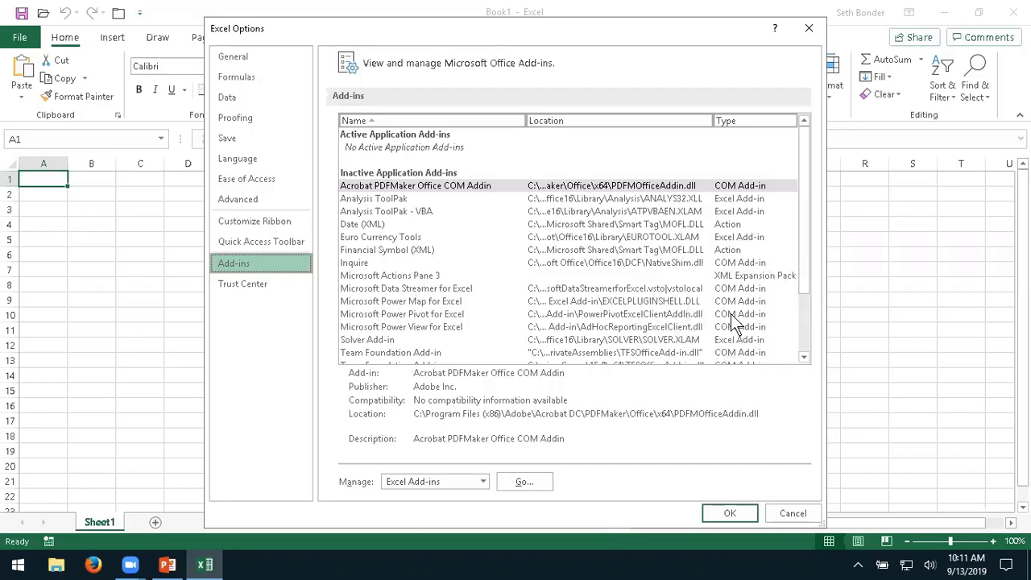
pyautogui.click(483, 481)
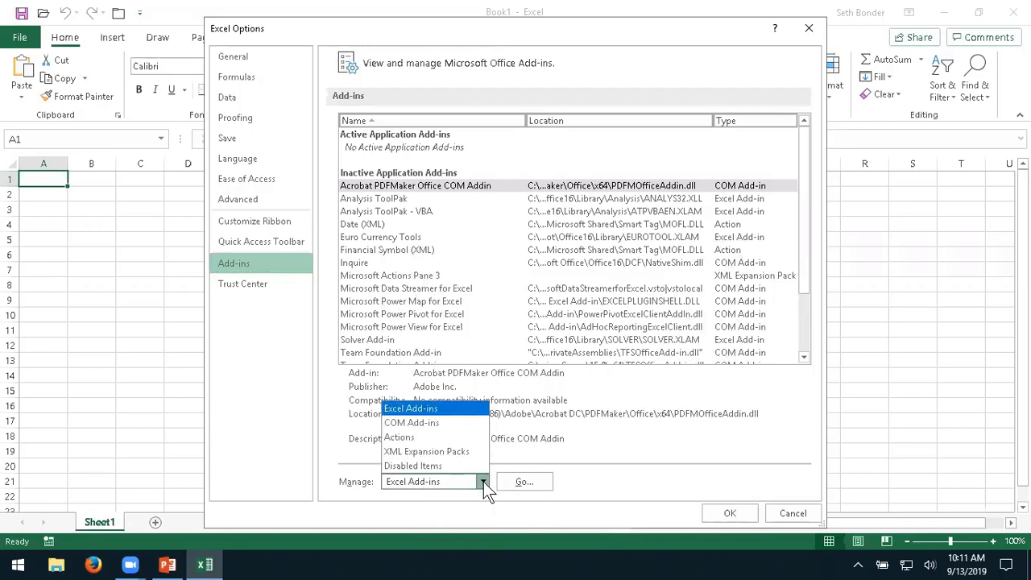
pyautogui.click(449, 423)
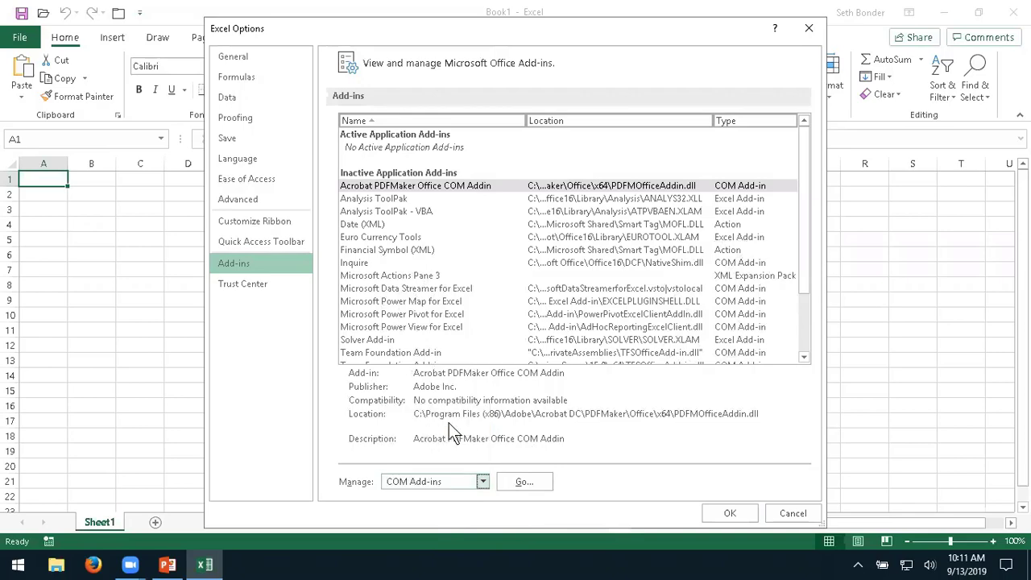
pyautogui.click(524, 483)
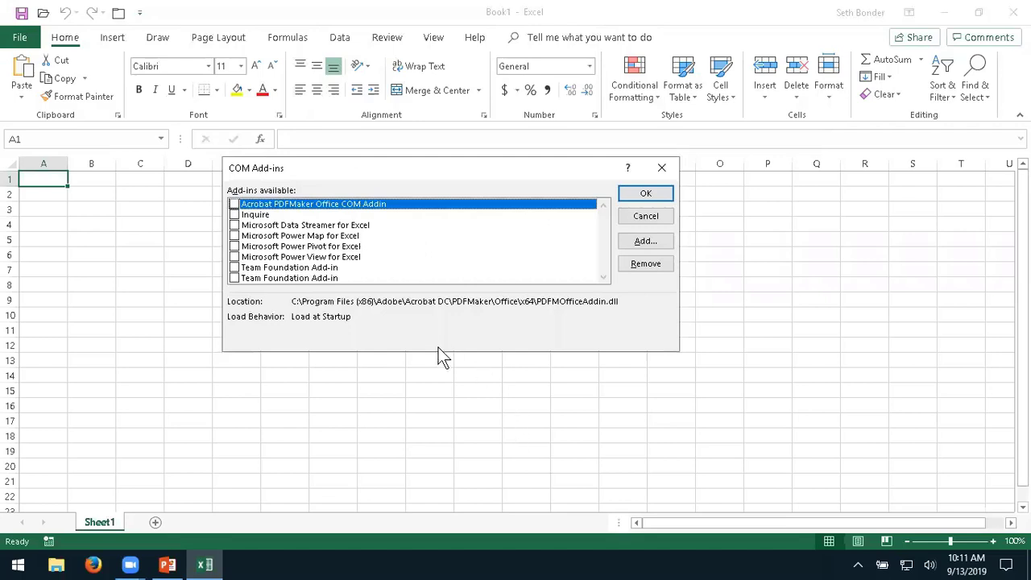
pyautogui.click(233, 248)
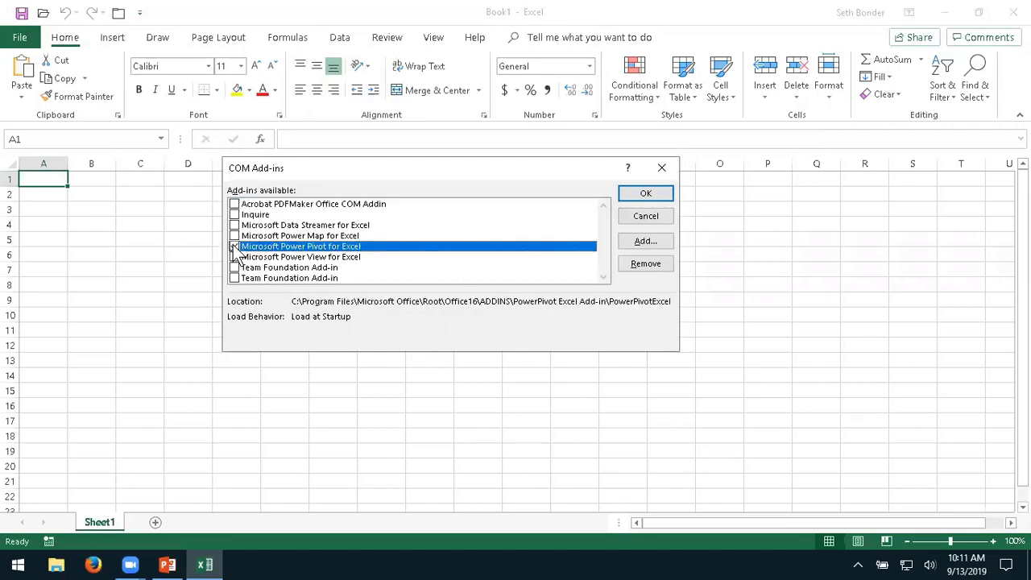
pyautogui.click(235, 247)
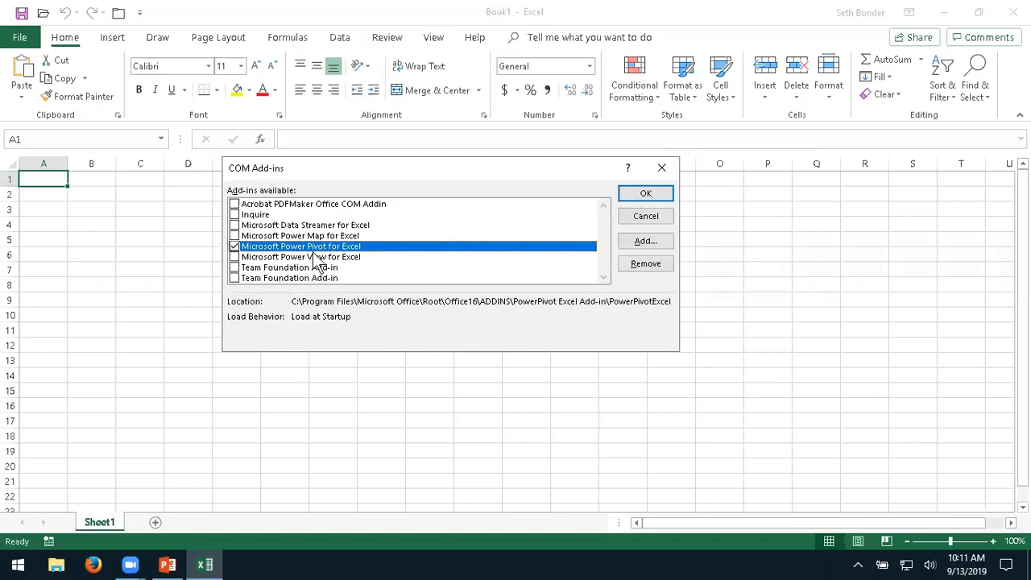
pyautogui.click(646, 194)
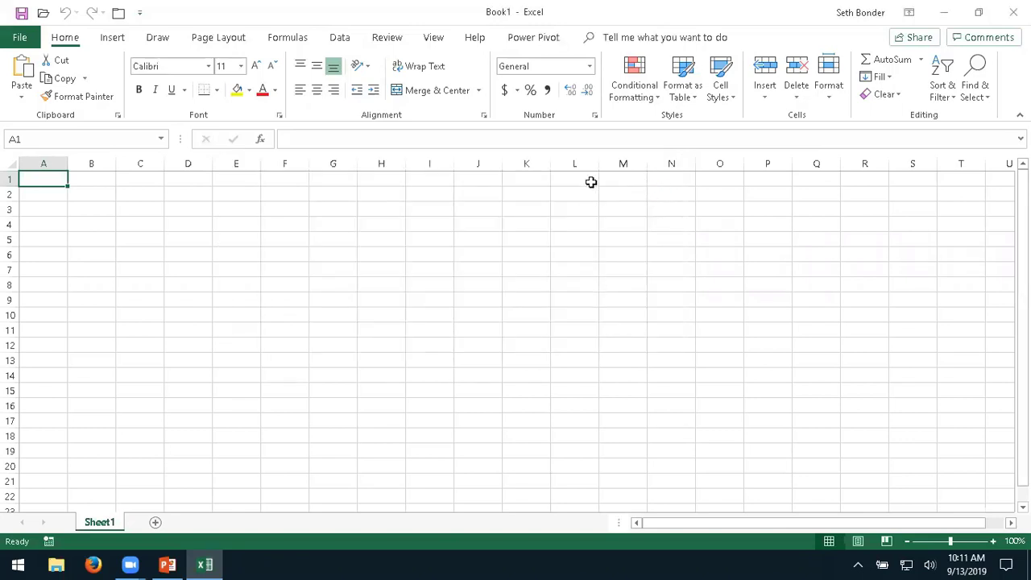
# Display Excel's Power Pivot commands and switch back to PowerPoint to review the Excel vs. PowerPivot slide
pyautogui.click(541, 42)
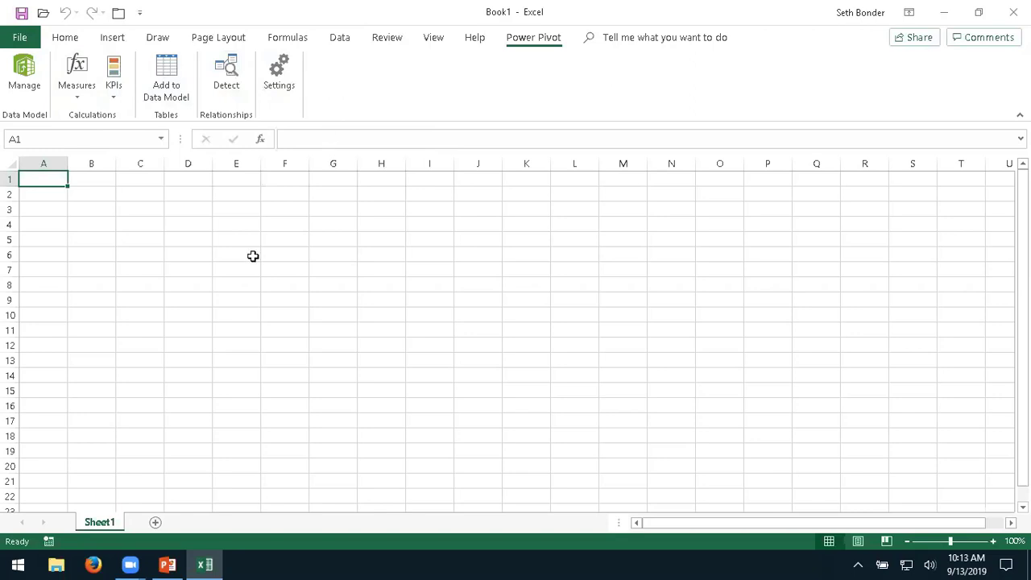
pyautogui.click(167, 565)
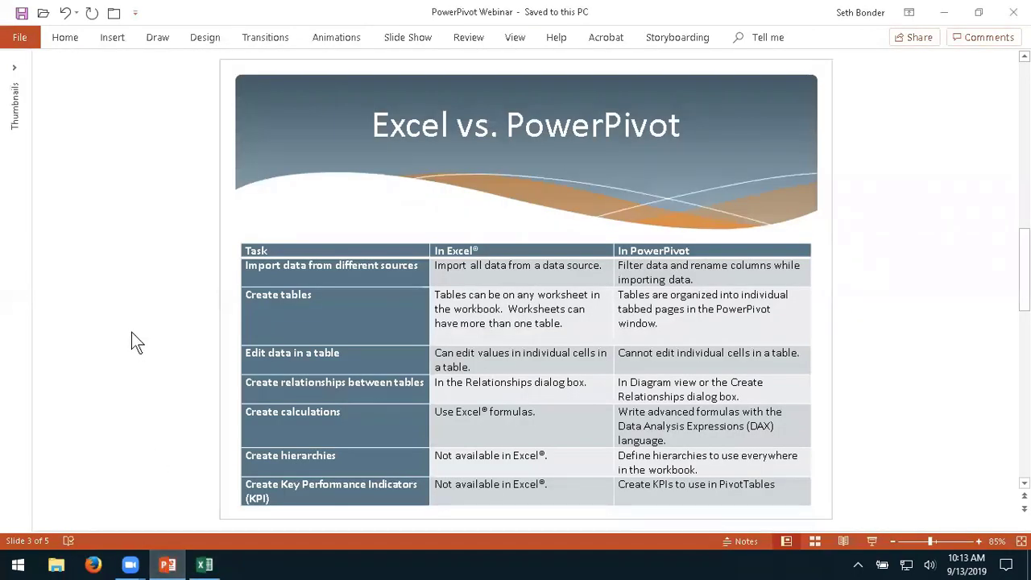
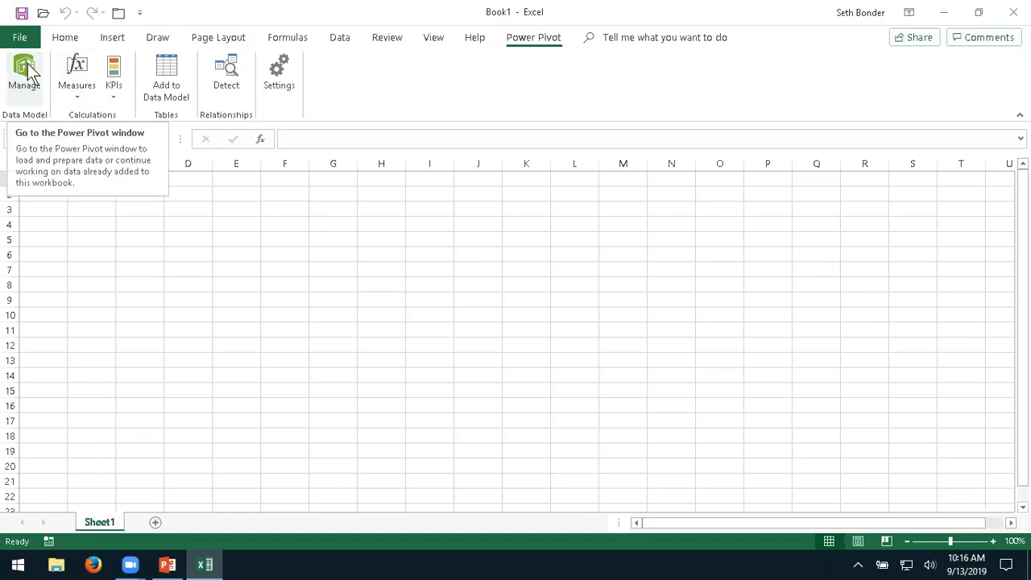
# Open the Power Pivot window for the Book1 workbook's data model and maximize it
pyautogui.click(29, 75)
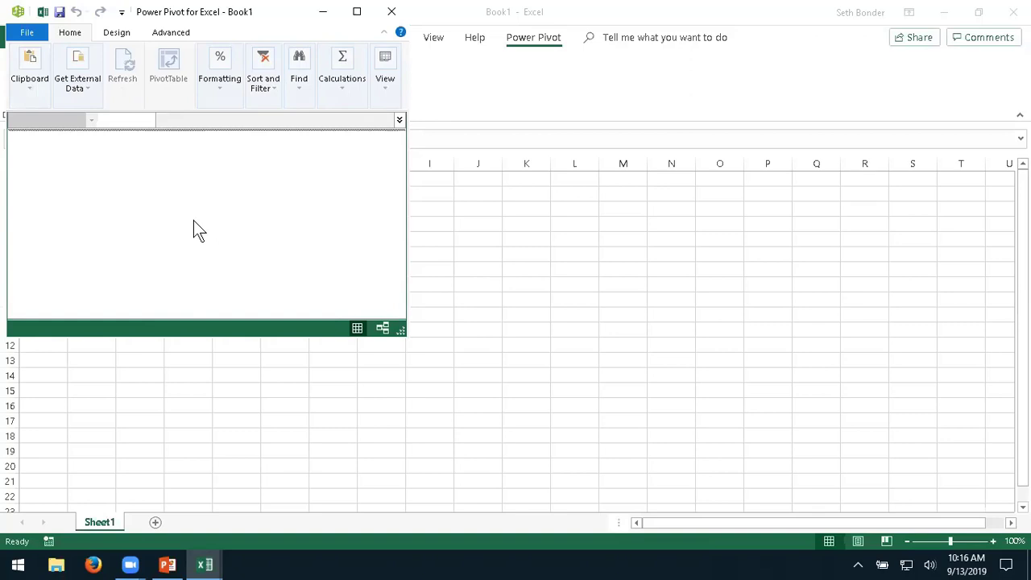
pyautogui.click(351, 22)
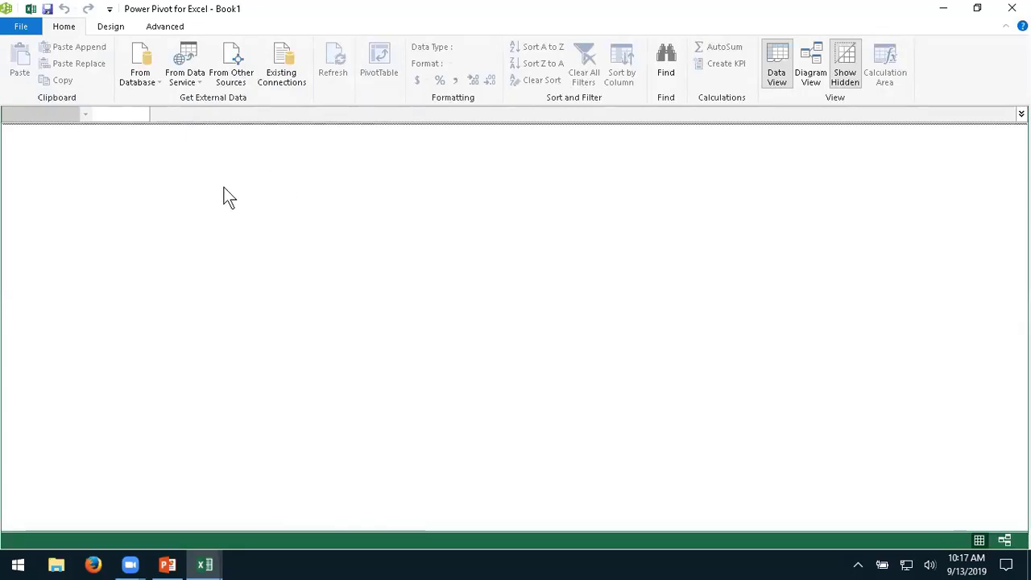
pyautogui.click(157, 15)
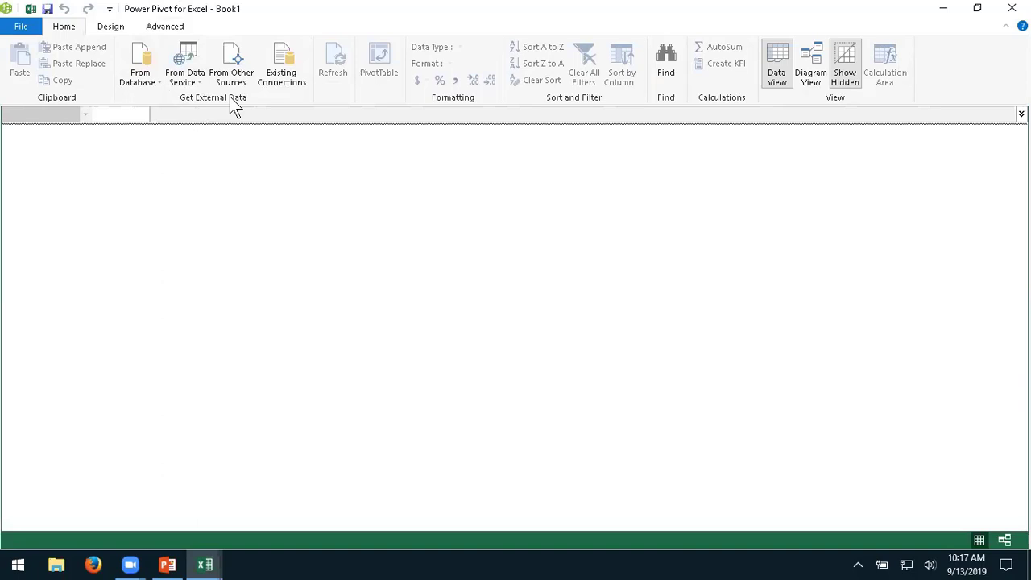
# Start an import from an Access database and set the friendly connection name to Access ContosoSales
pyautogui.click(144, 87)
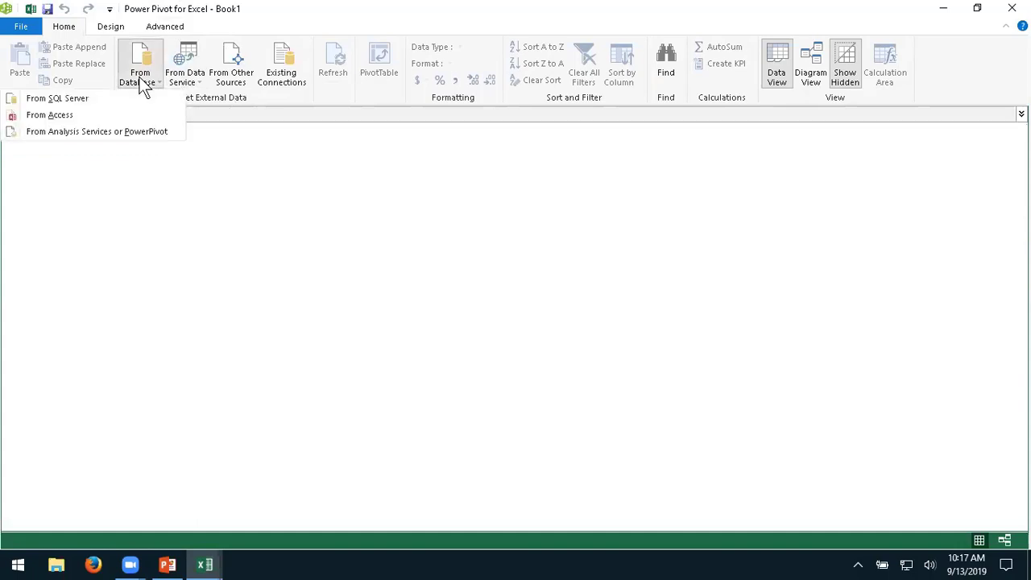
pyautogui.click(78, 116)
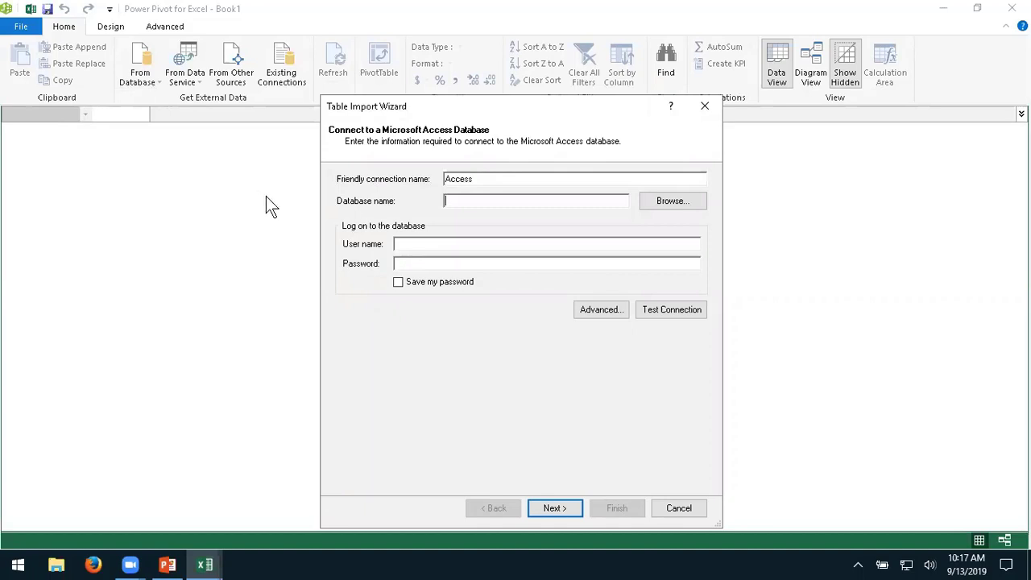
pyautogui.click(480, 179)
pyautogui.write('ContosoSales')
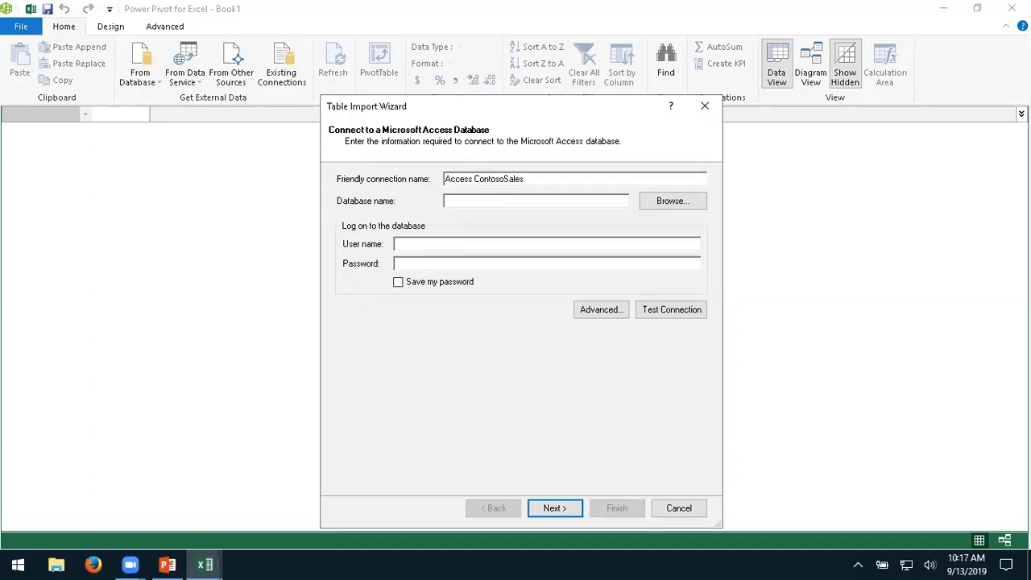
# Choose the ContosoSales database from the PowerPivot Files folder on the Desktop and test the connection
pyautogui.click(658, 200)
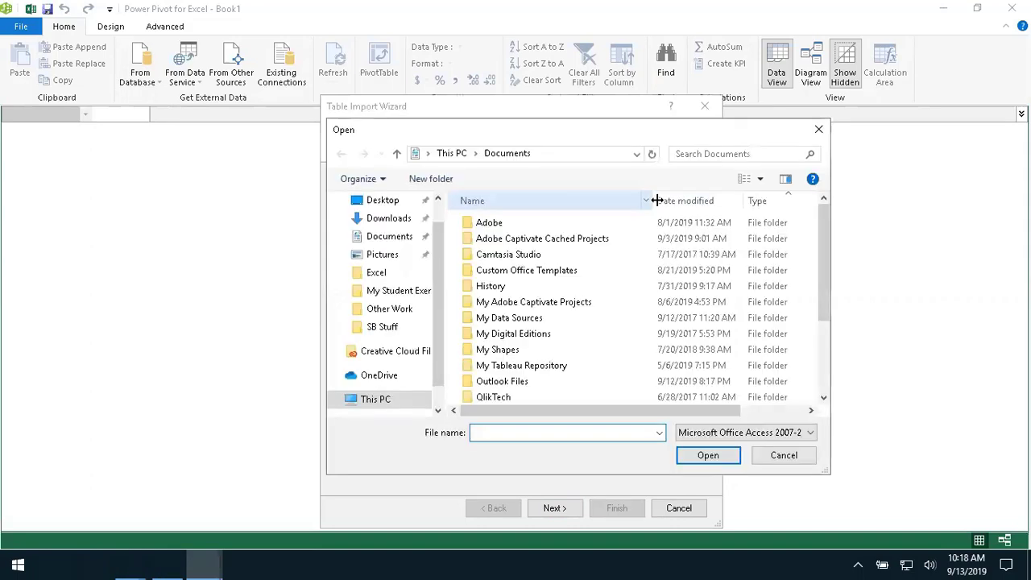
pyautogui.click(384, 203)
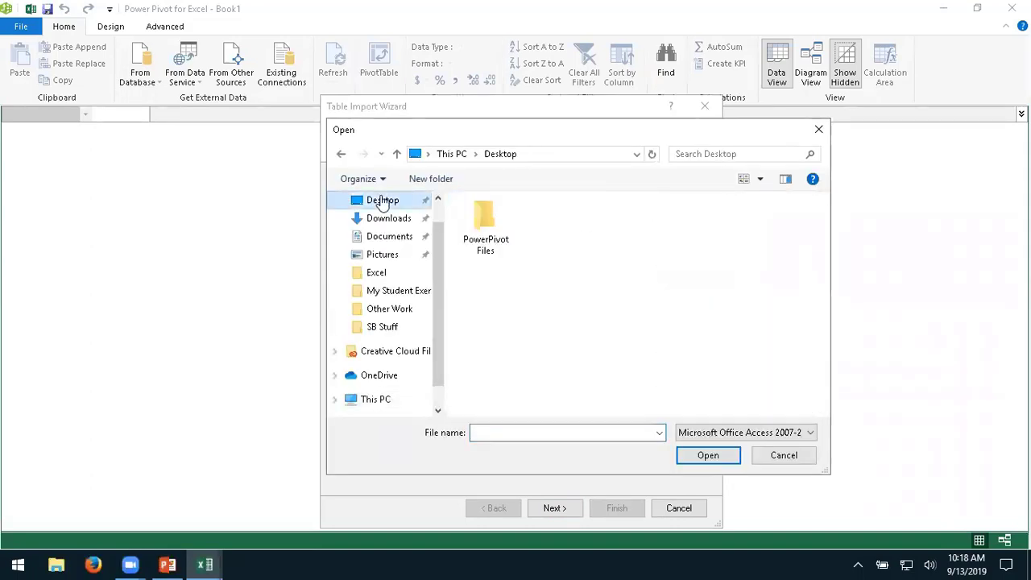
pyautogui.doubleClick(486, 214)
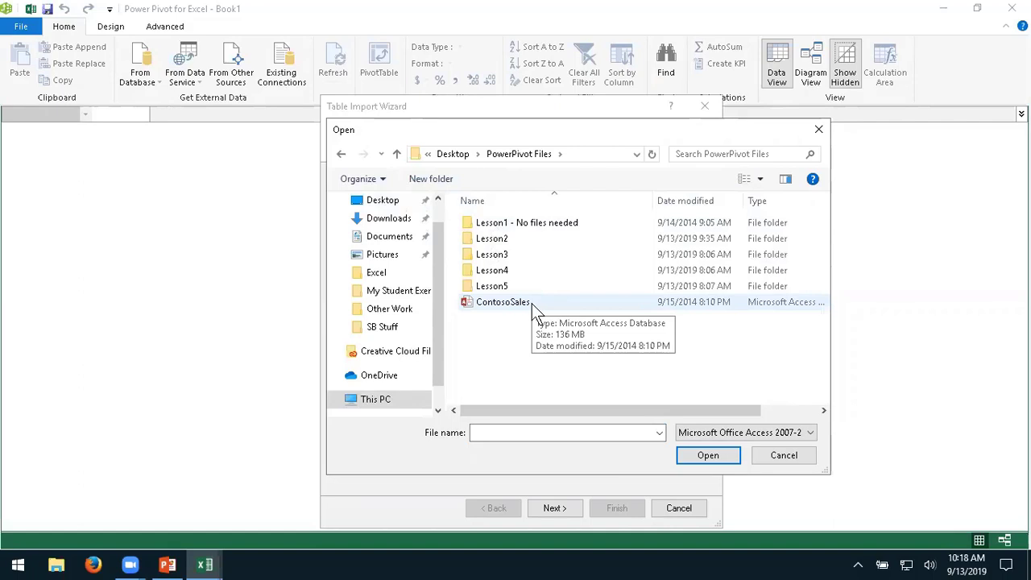
pyautogui.click(531, 304)
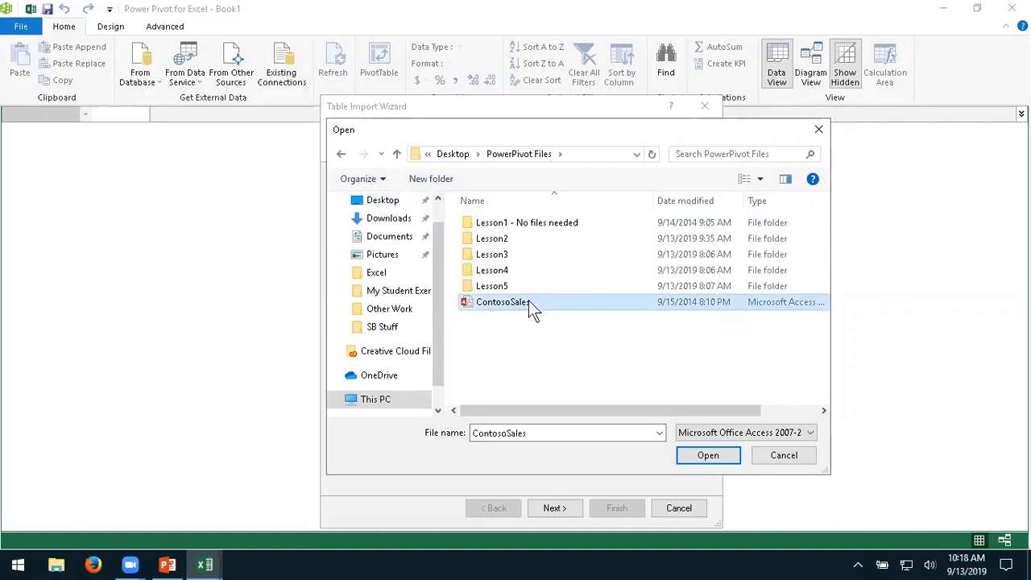
pyautogui.doubleClick(529, 302)
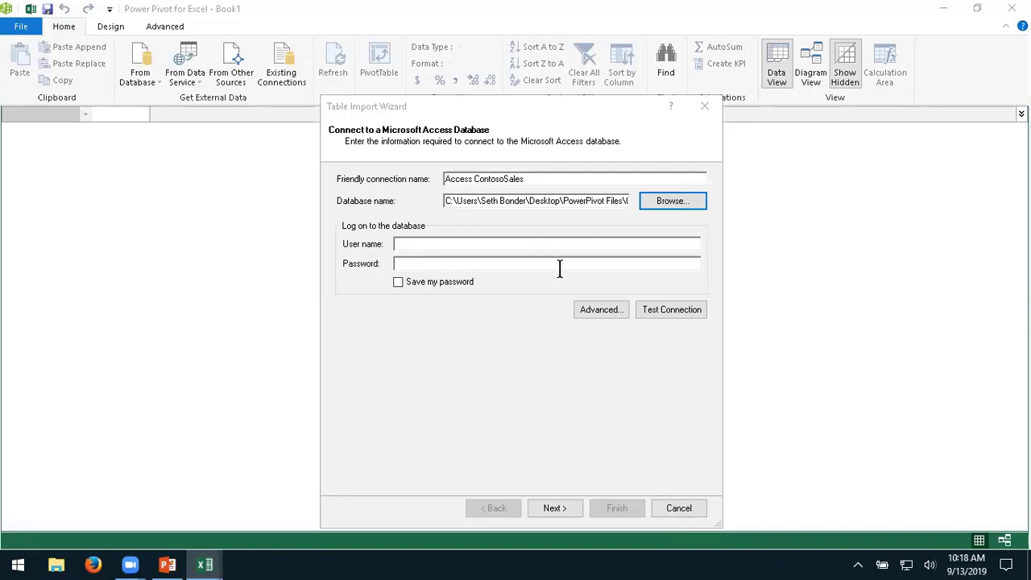
pyautogui.click(665, 313)
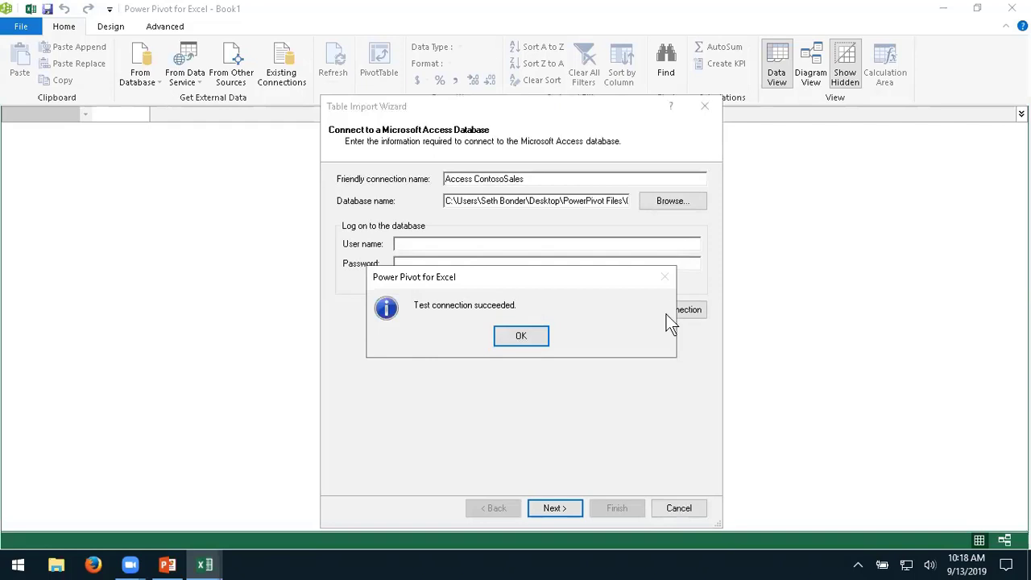
pyautogui.click(522, 337)
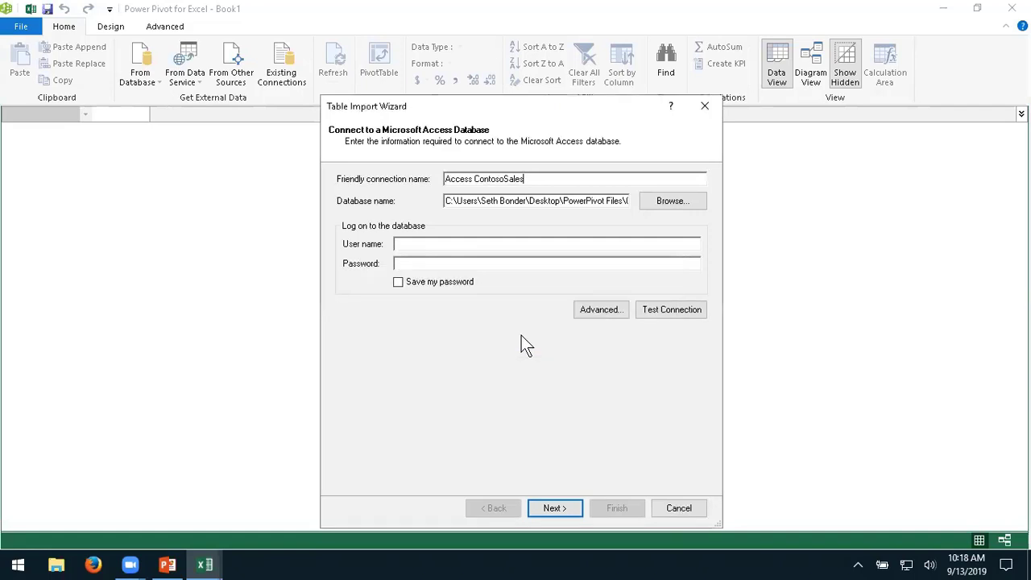
# Import all ContosoSales source tables into the data model by selecting from the list of tables and views
pyautogui.click(552, 508)
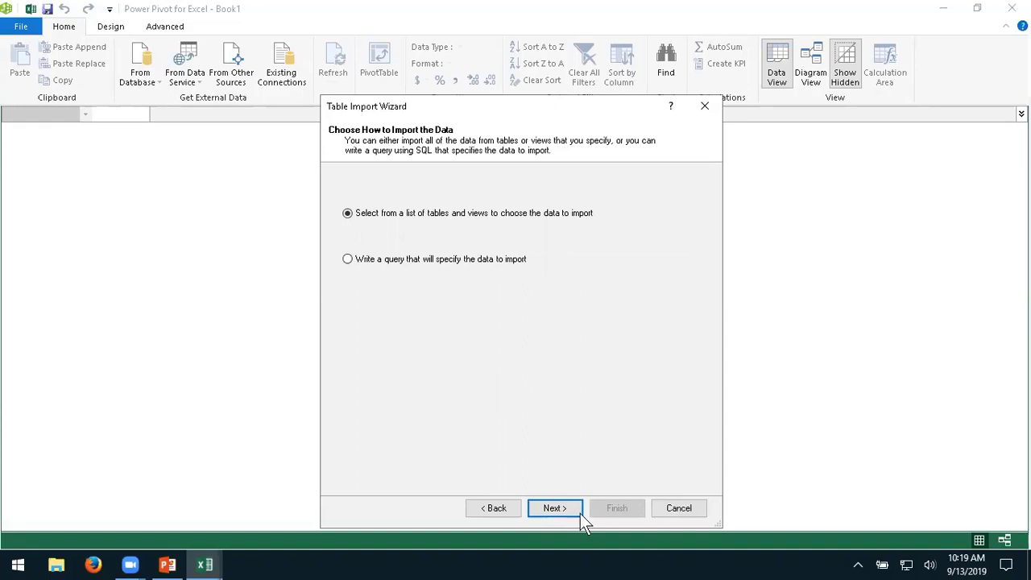
pyautogui.click(579, 513)
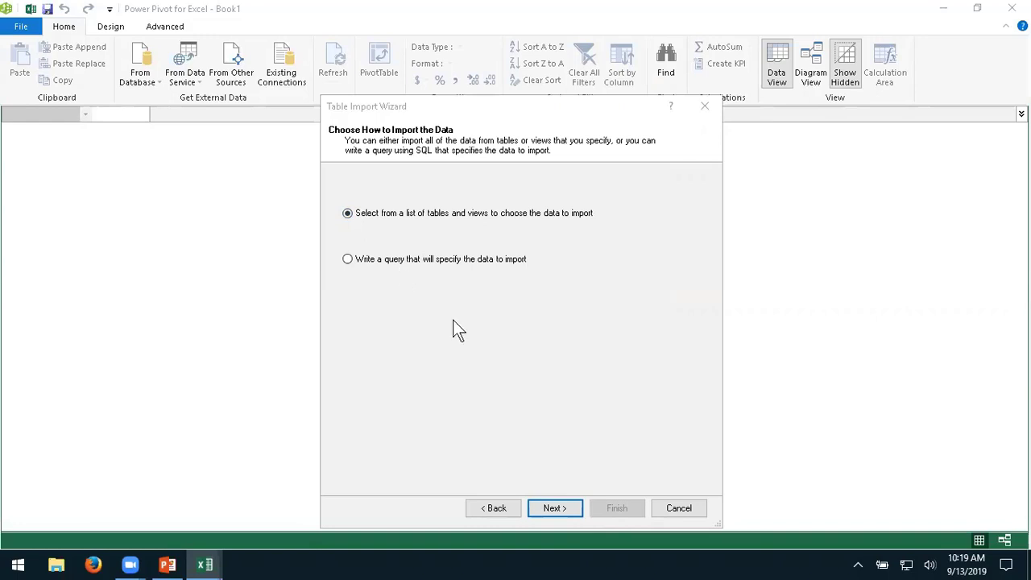
pyautogui.click(554, 505)
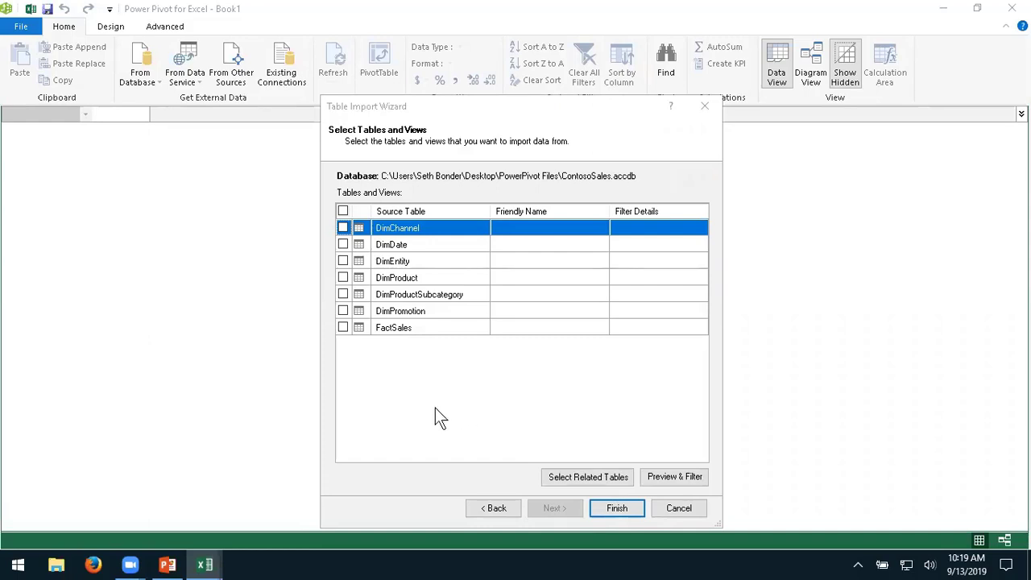
pyautogui.click(343, 212)
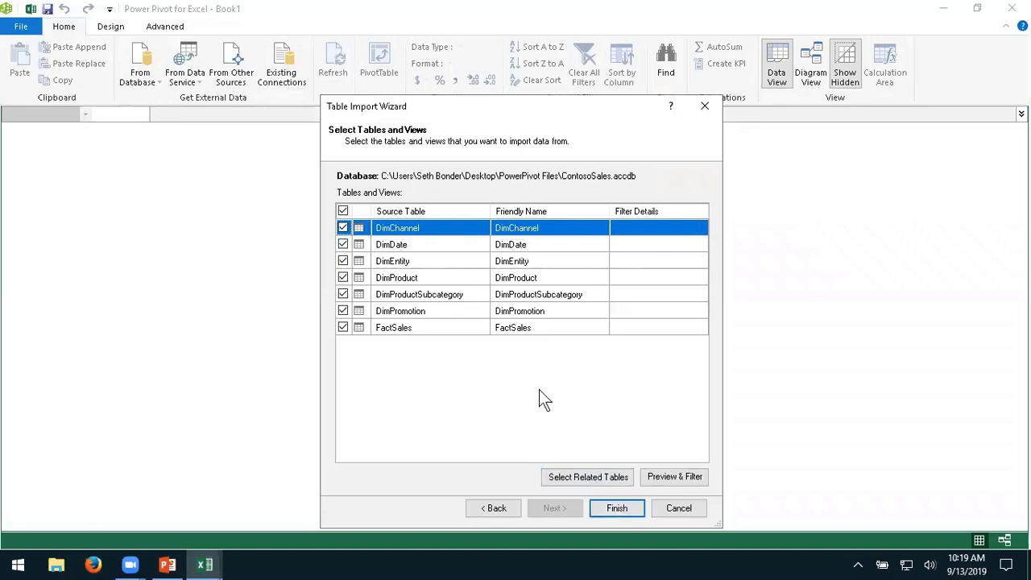
pyautogui.click(617, 508)
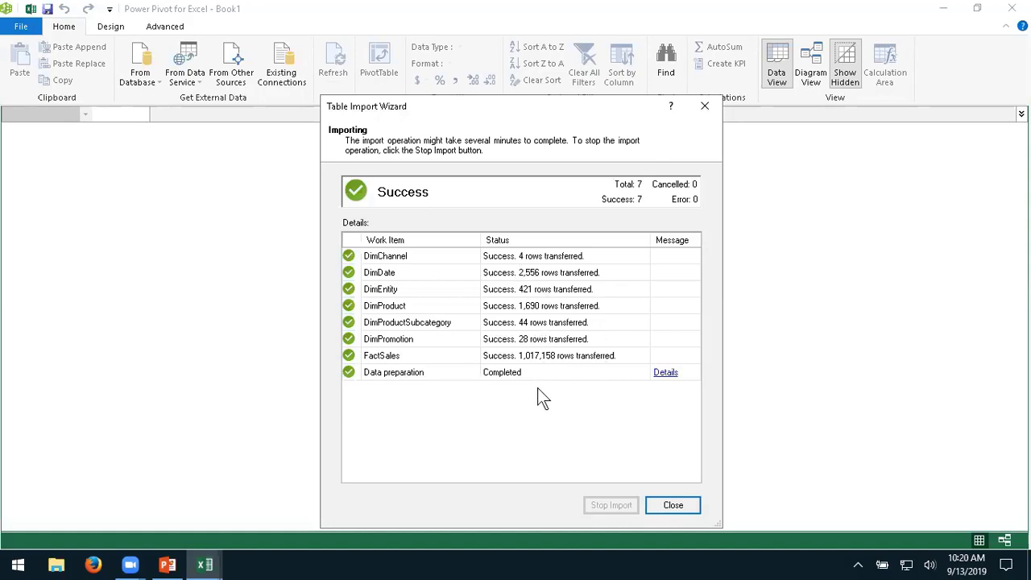
pyautogui.click(672, 504)
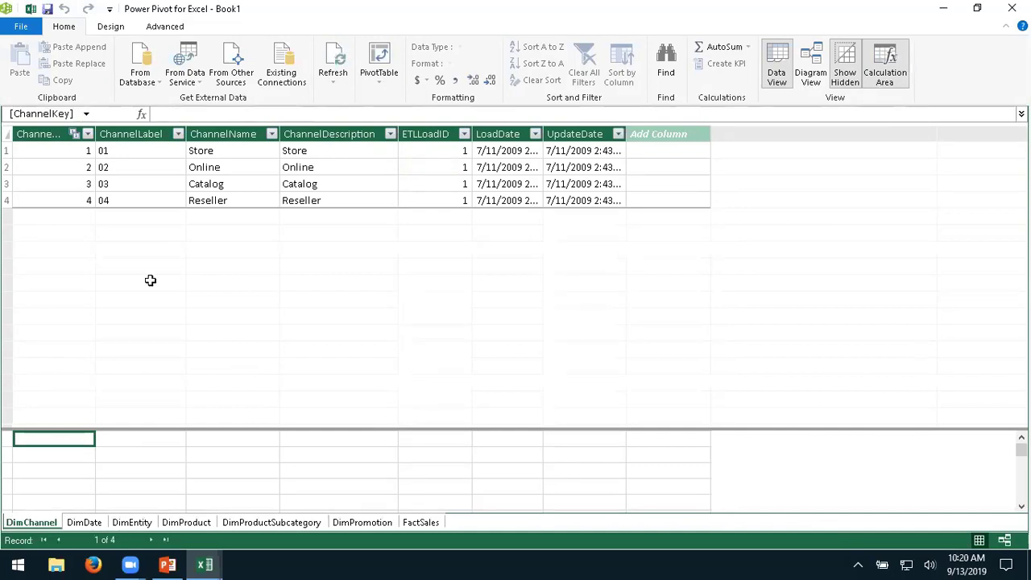
# Examine the imported DimDate, DimEntity, DimProduct and FactSales tables in the data model
pyautogui.click(84, 524)
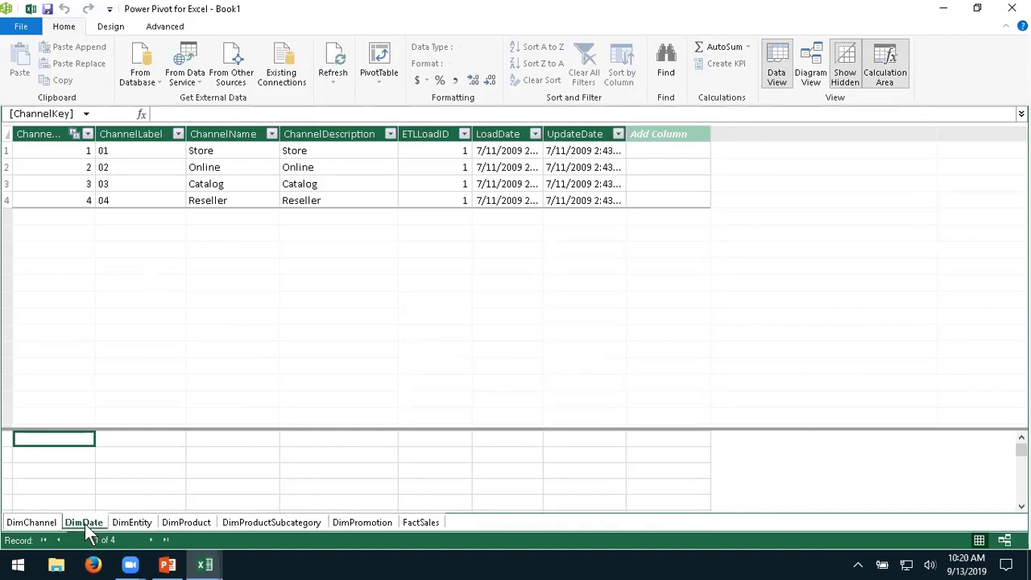
pyautogui.click(129, 523)
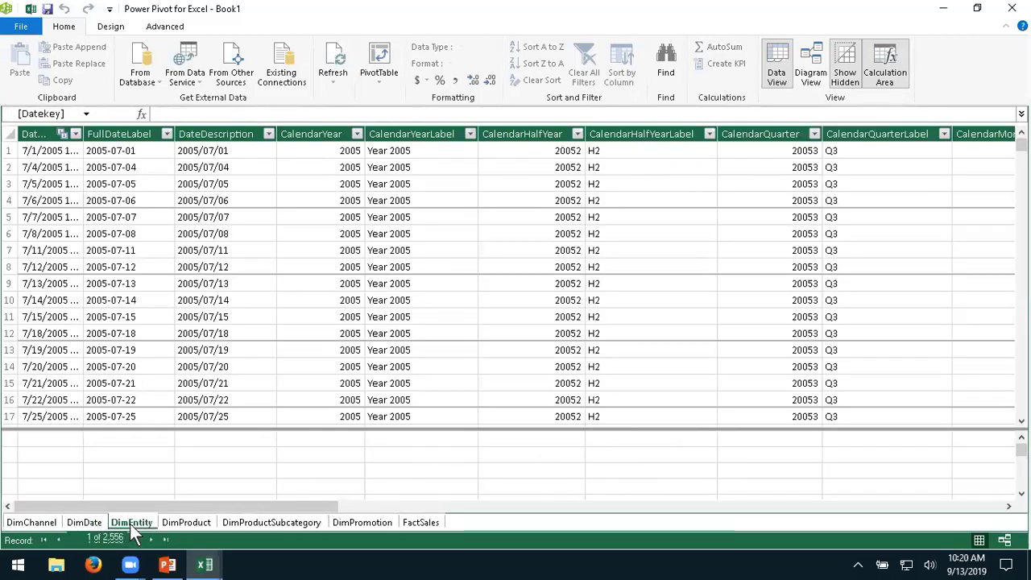
pyautogui.click(166, 524)
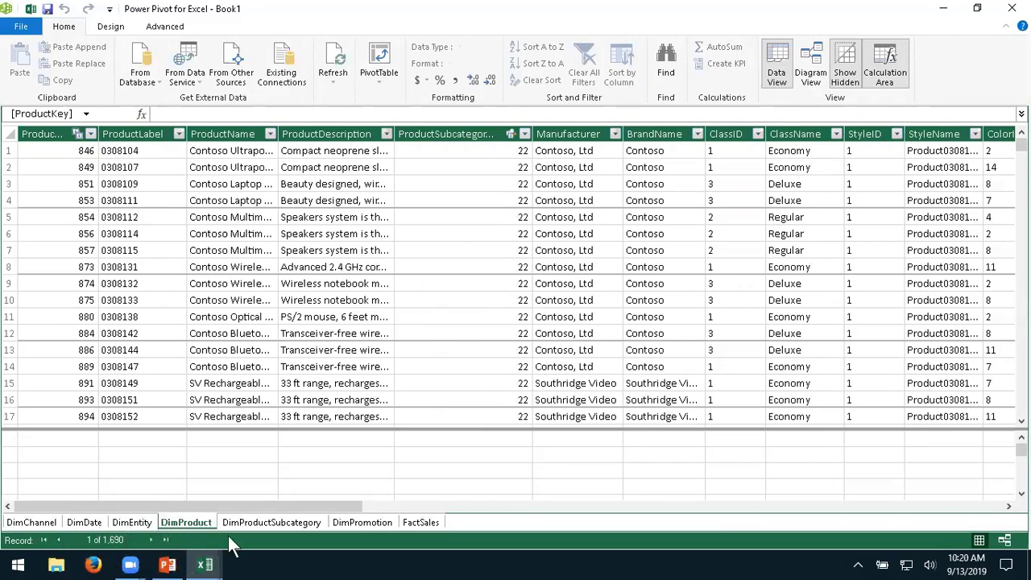
pyautogui.click(422, 522)
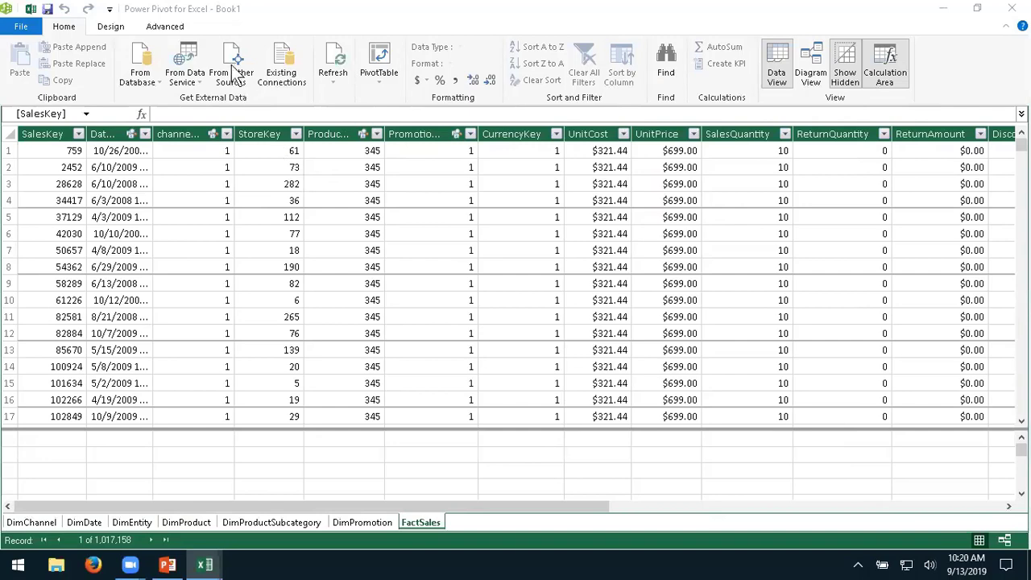
# Look over the relational database types offered for import from other sources, including Oracle, and cancel the import
pyautogui.click(283, 25)
pyautogui.click(232, 63)
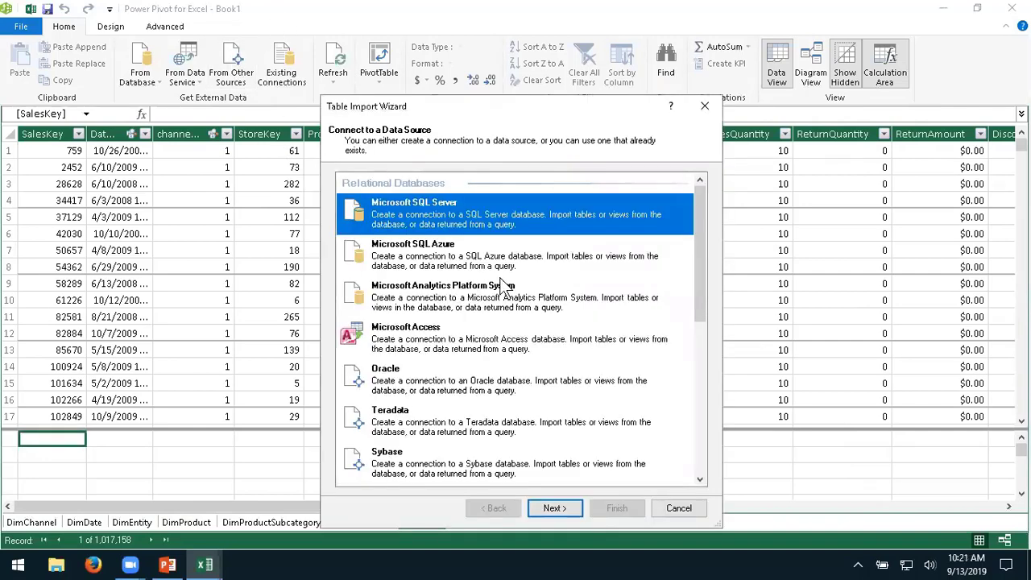
pyautogui.click(481, 387)
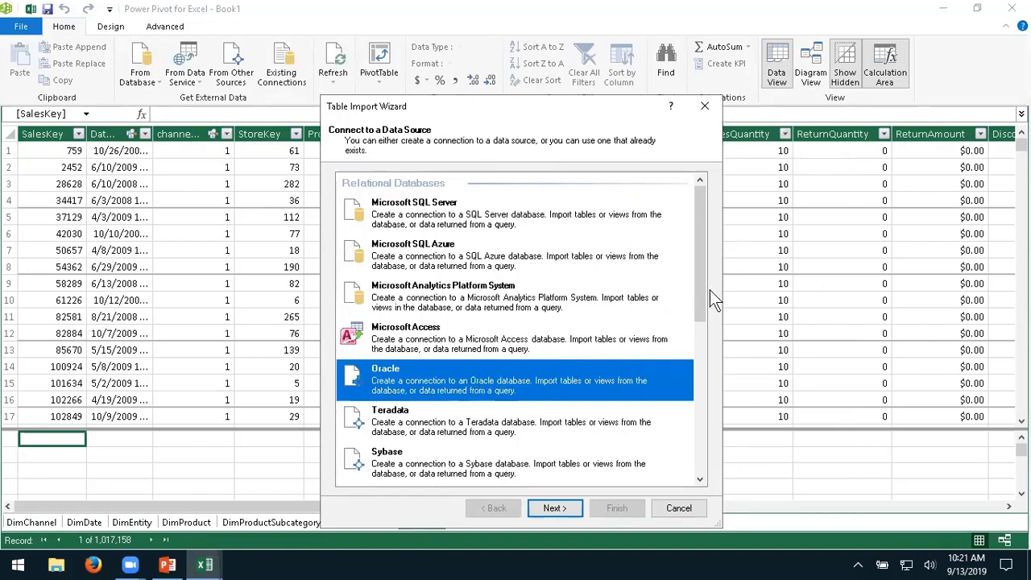
pyautogui.moveTo(702, 290)
pyautogui.mouseDown()
pyautogui.moveTo(701, 447)
pyautogui.moveTo(697, 271)
pyautogui.mouseUp()
pyautogui.click(679, 507)
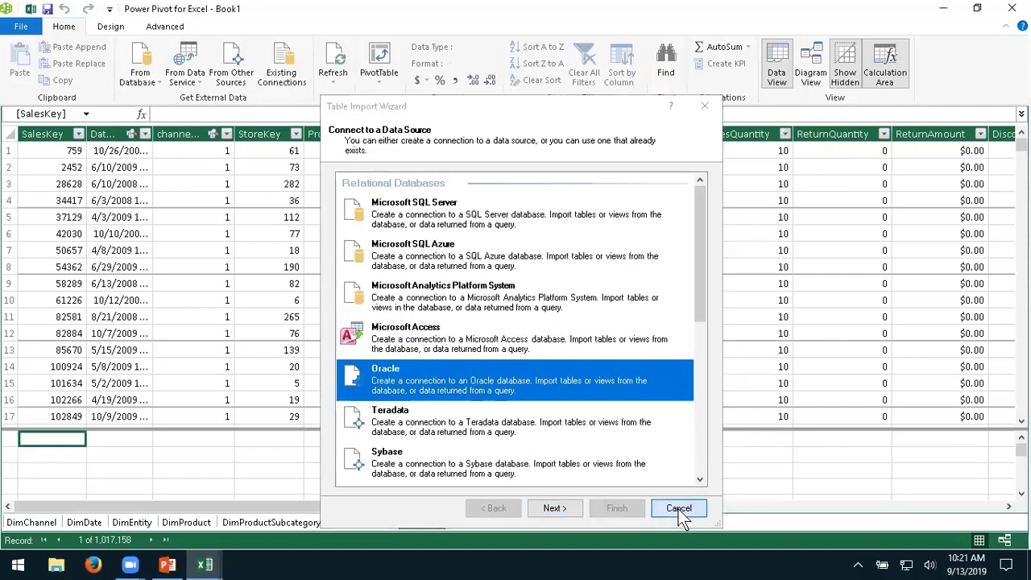
# Examine the full list of other import sources through to Excel and text files, and cancel the import
pyautogui.click(235, 58)
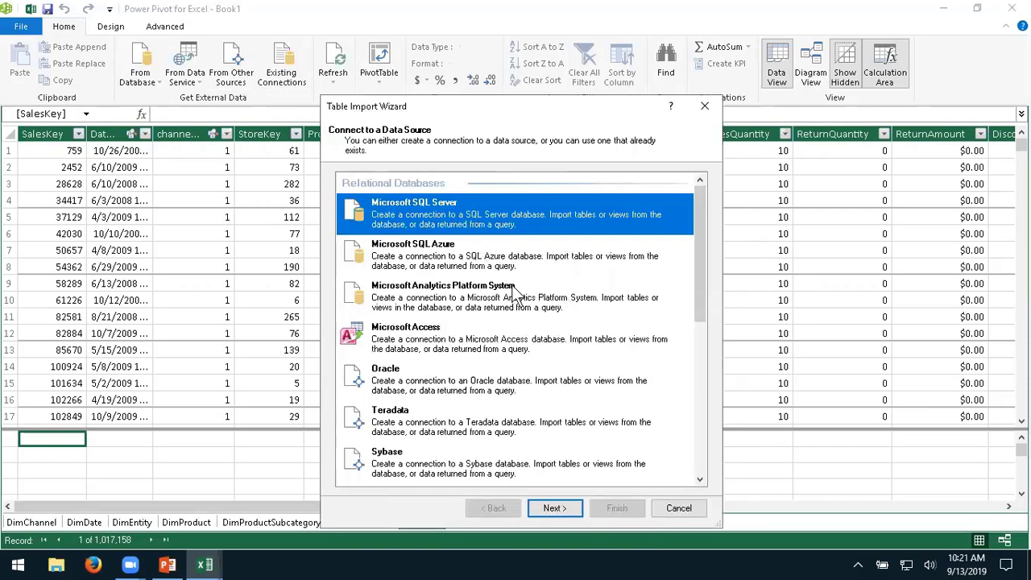
pyautogui.moveTo(699, 283); pyautogui.dragTo(697, 379)
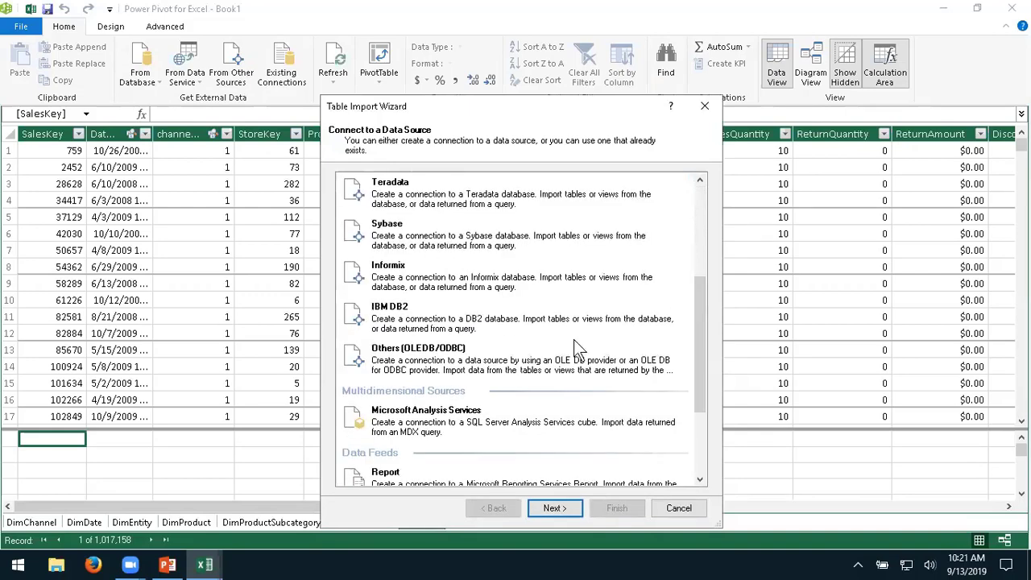
pyautogui.moveTo(692, 329); pyautogui.dragTo(711, 381)
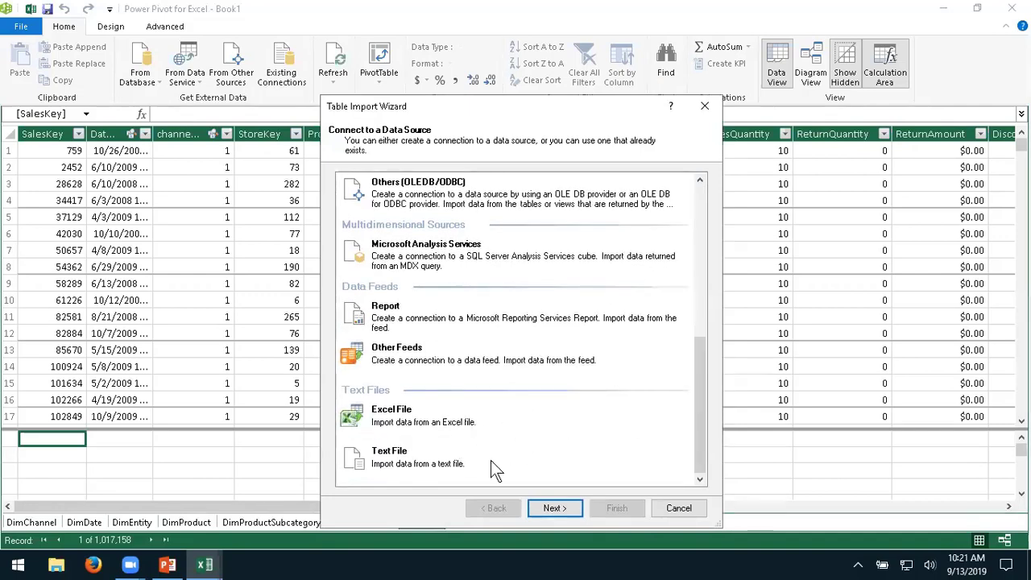
pyautogui.click(680, 510)
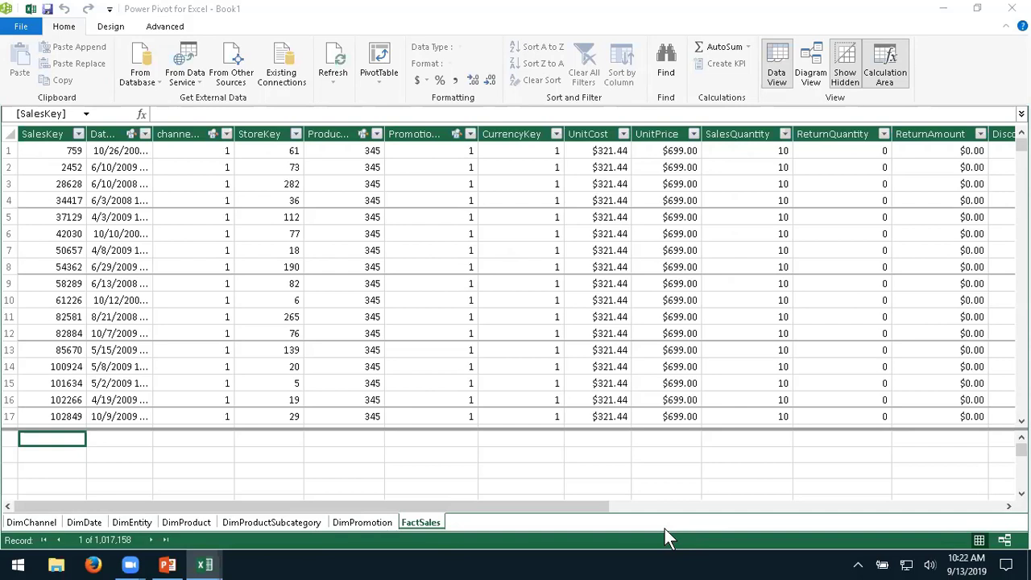
# Minimize the open windows and open the DimProductCategory workbook from the PowerPivot Files folder on the desktop
pyautogui.click(941, 12)
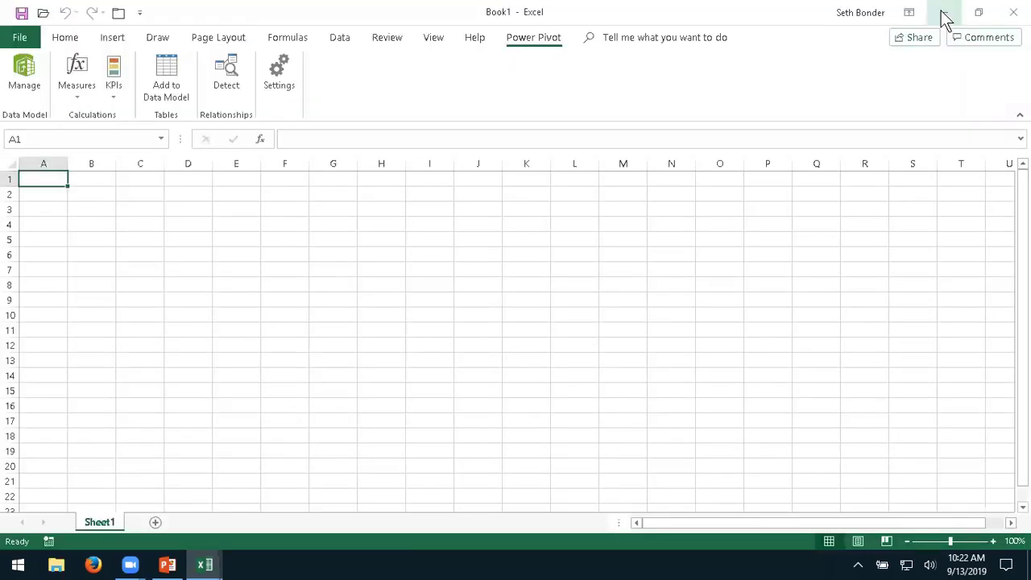
pyautogui.click(944, 12)
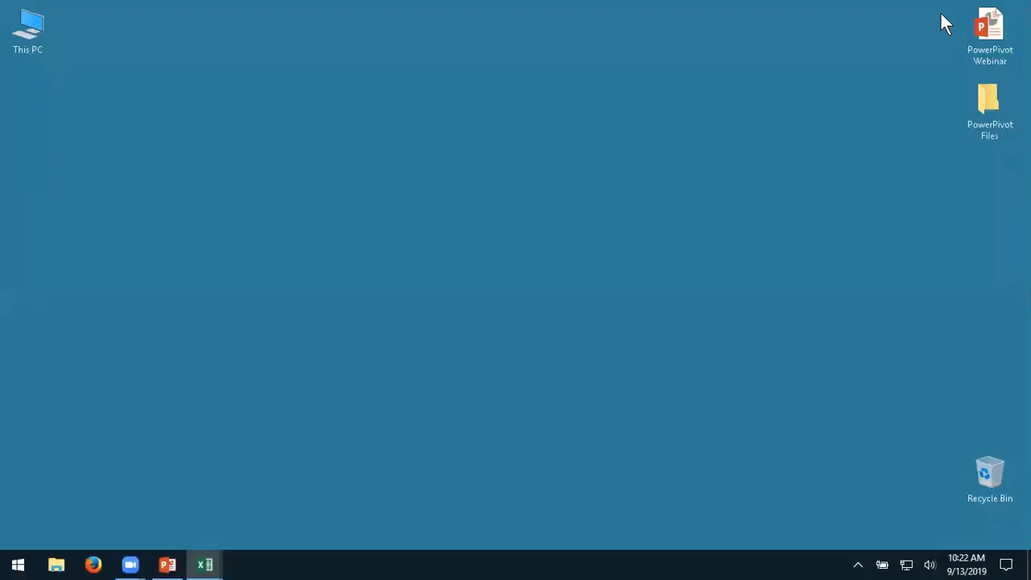
pyautogui.doubleClick(990, 103)
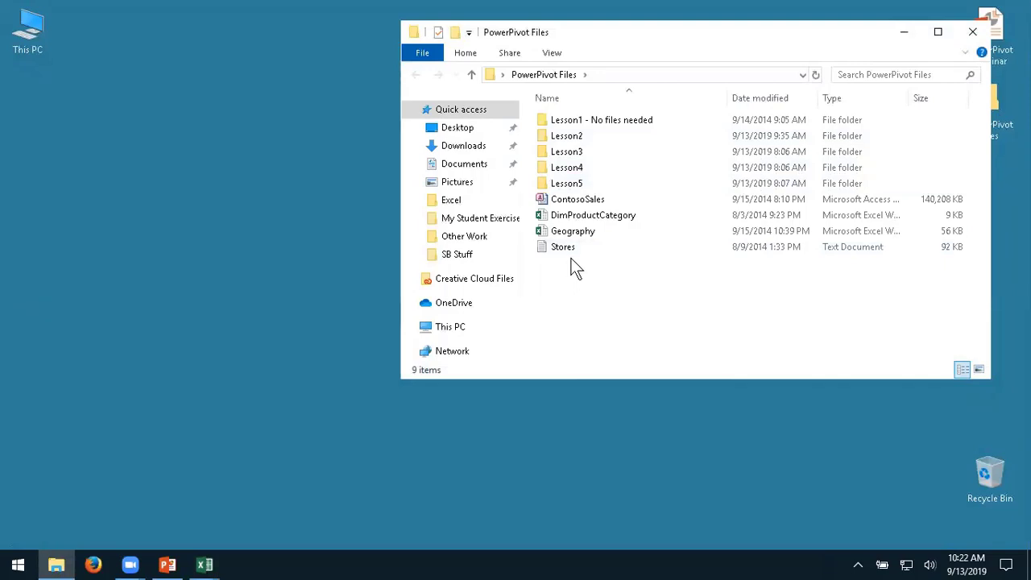
pyautogui.doubleClick(606, 217)
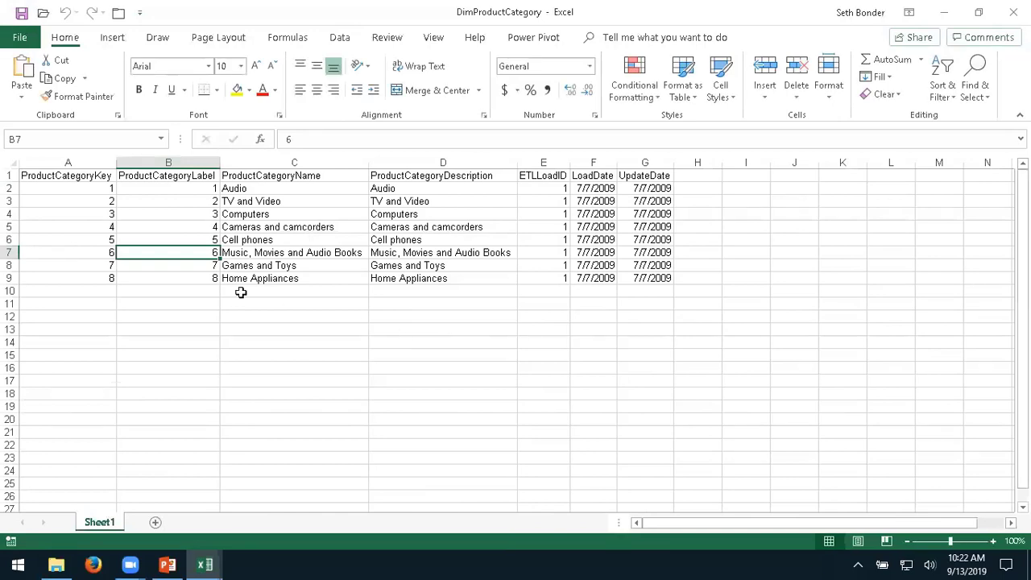
# Copy the product category table in A1:G9 and close the DimProductCategory workbook
pyautogui.moveTo(70, 176); pyautogui.dragTo(636, 277)
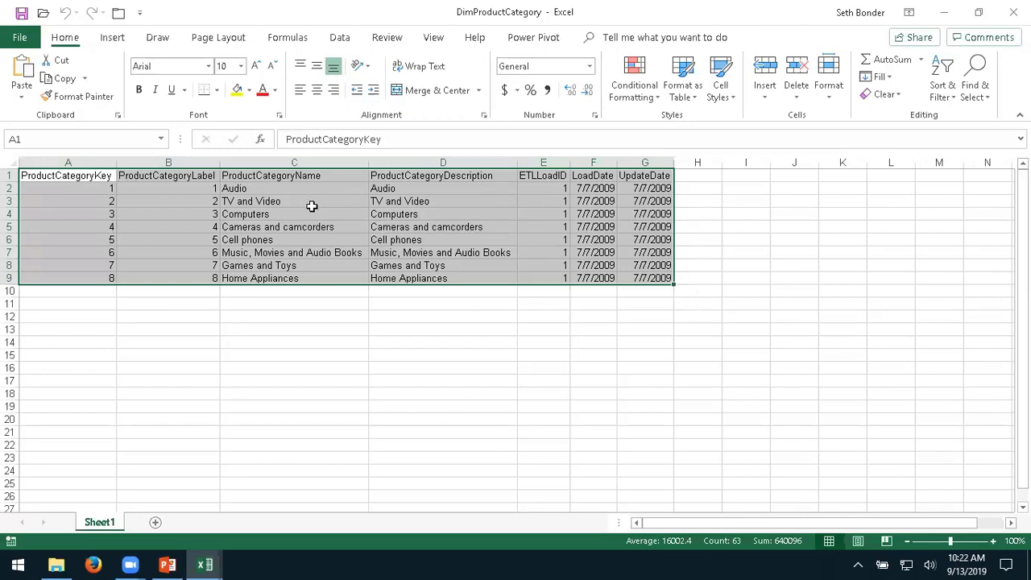
pyautogui.click(63, 80)
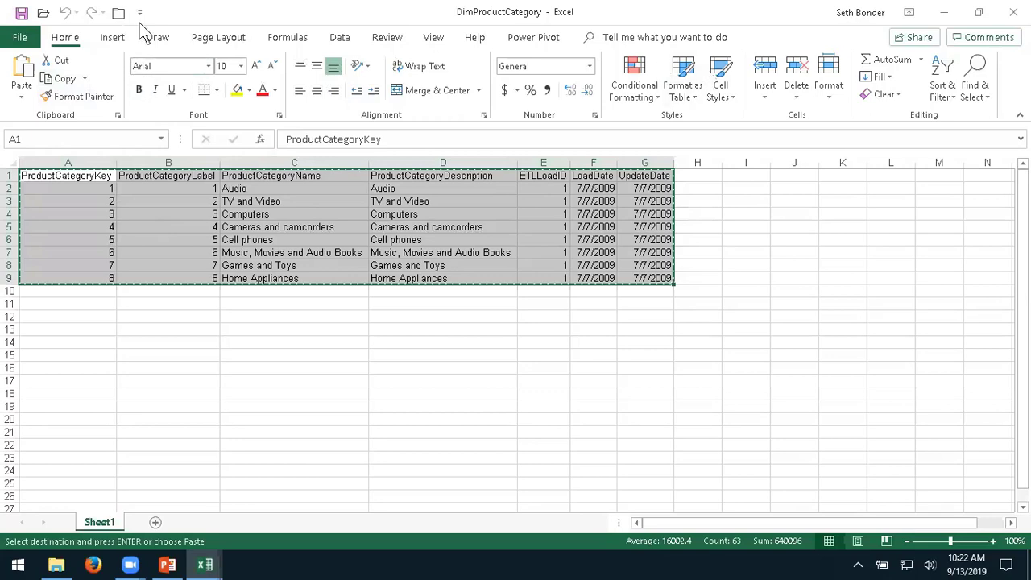
pyautogui.click(21, 39)
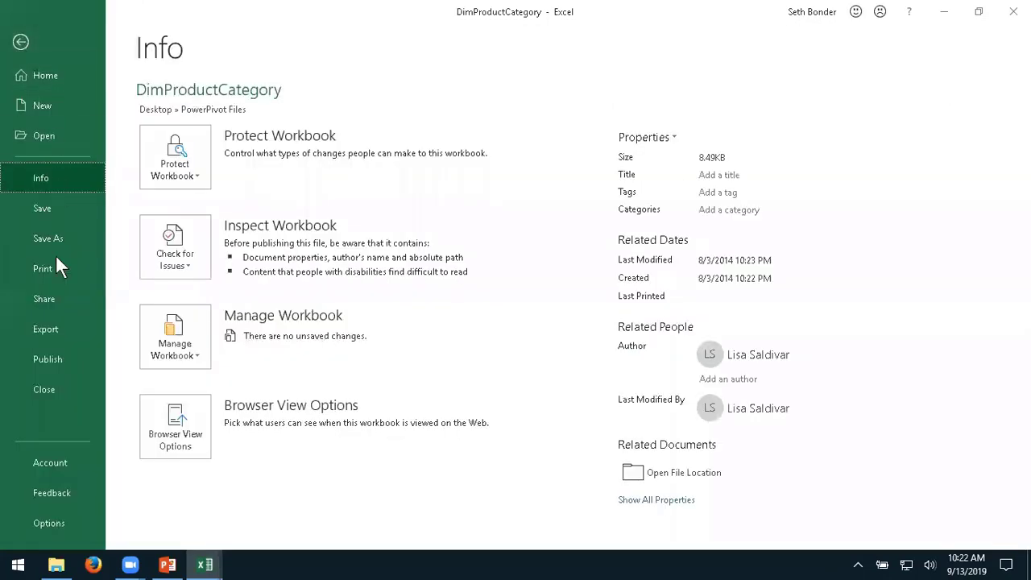
pyautogui.click(41, 385)
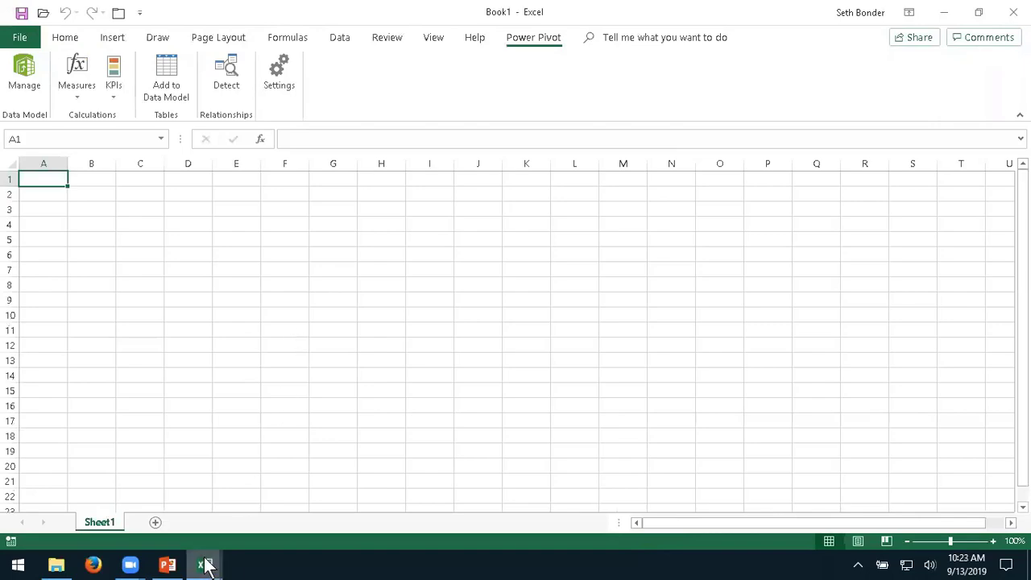
# Return to the Power Pivot window and select the first SalesKey cell in FactSales as the paste target
pyautogui.moveTo(205, 564)
pyautogui.click(274, 456)
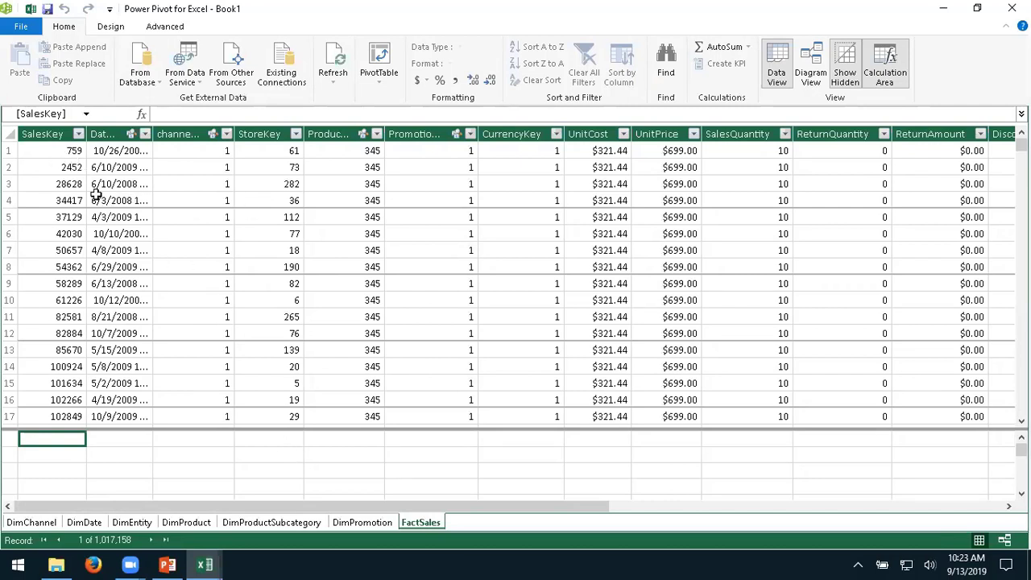
pyautogui.click(60, 150)
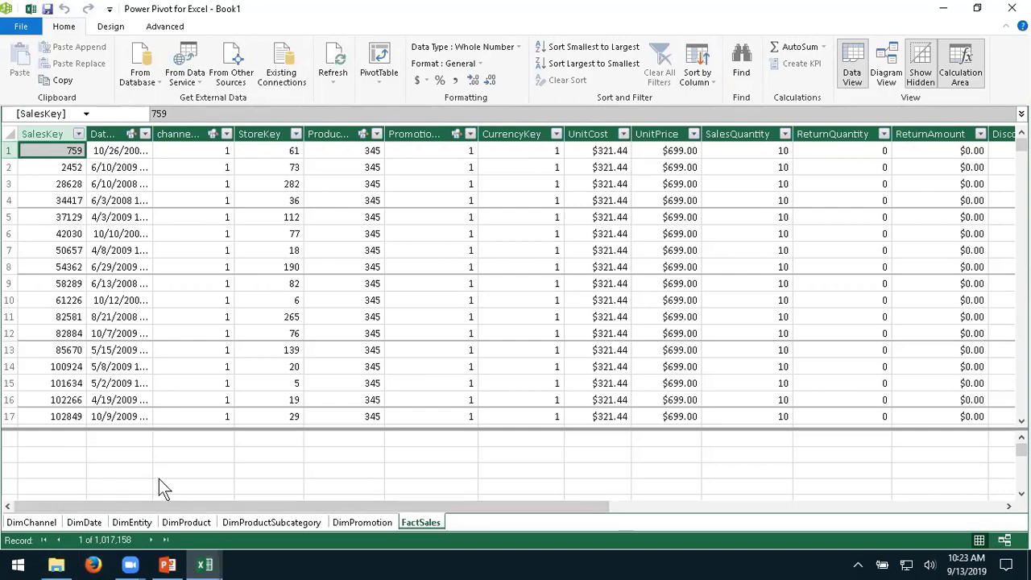
# Switch to the Book1 workbook and open DimProductCategory again from the PowerPivot Files folder
pyautogui.moveTo(204, 564)
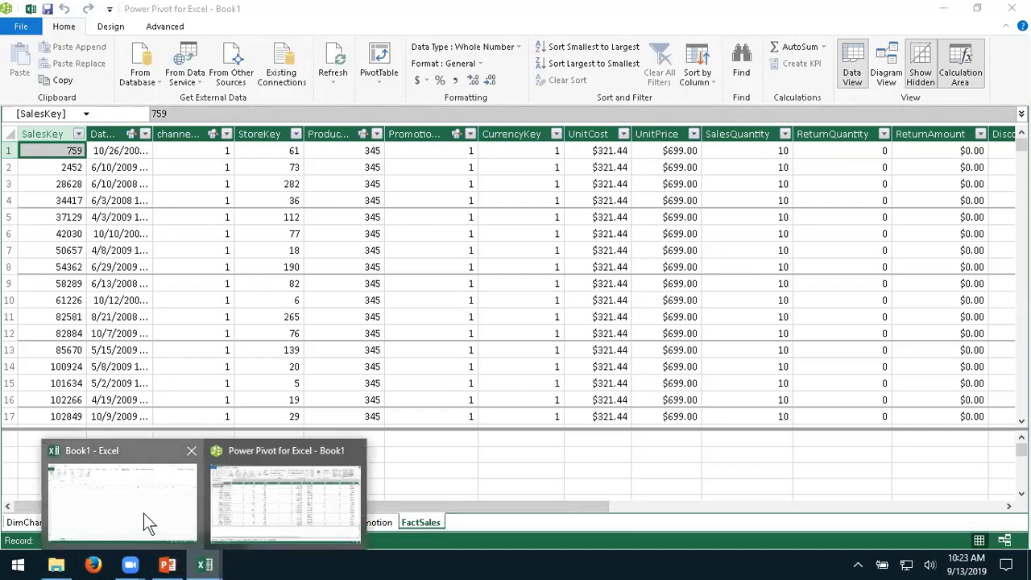
pyautogui.click(143, 513)
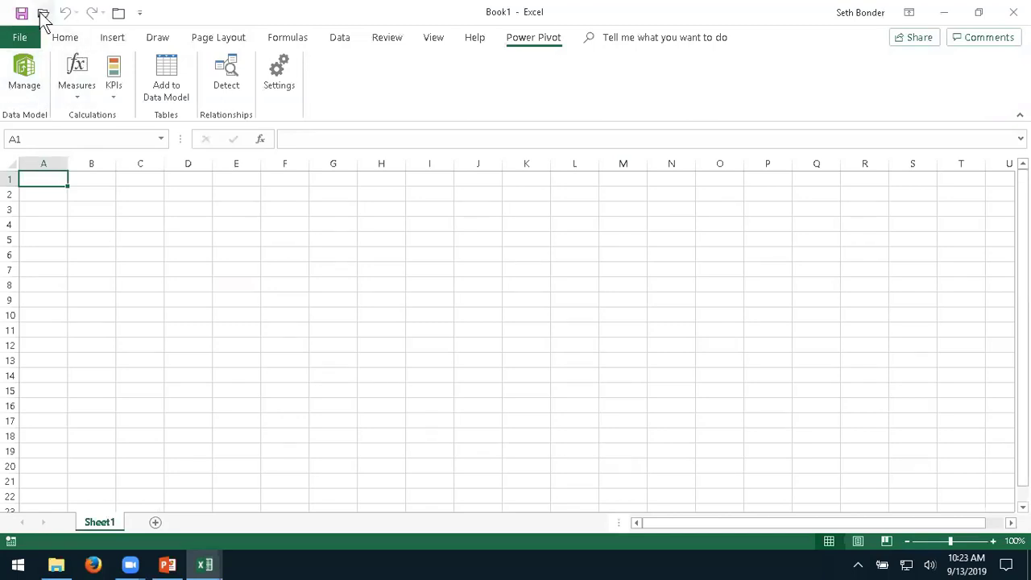
pyautogui.click(201, 104)
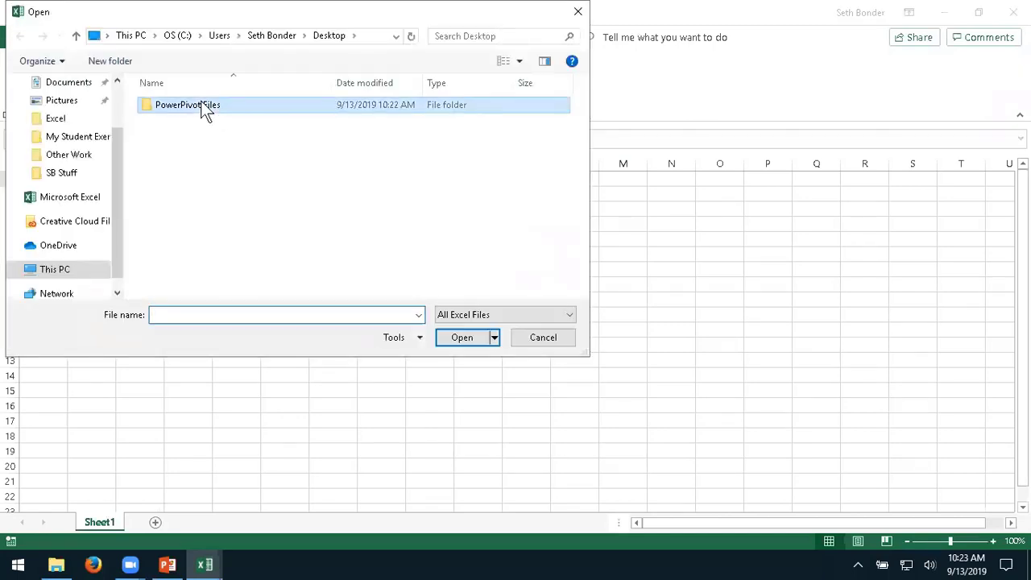
pyautogui.doubleClick(202, 111)
pyautogui.doubleClick(198, 186)
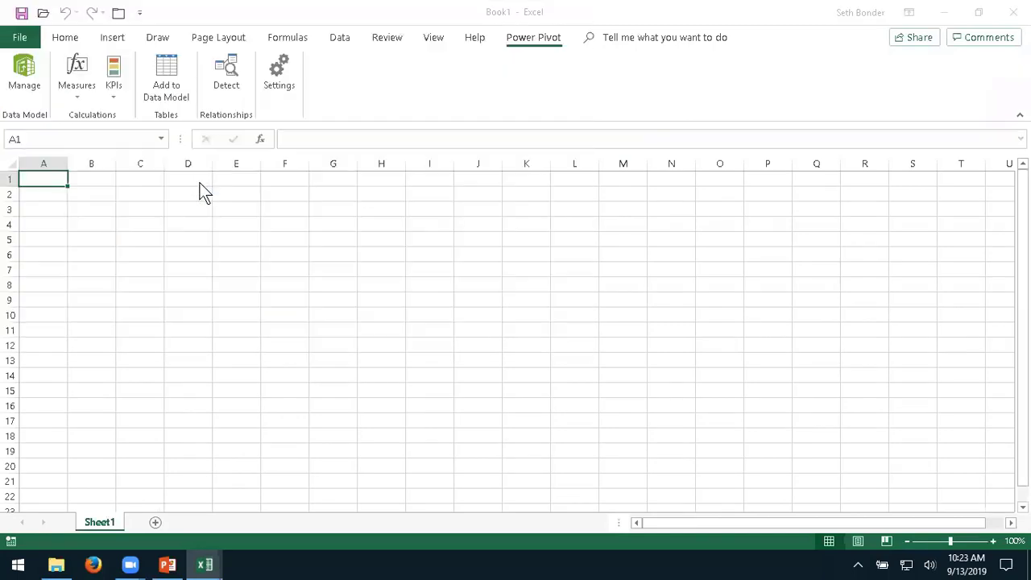
# Copy the product category data in A1:G9 once more and close its workbook
pyautogui.moveTo(48, 175); pyautogui.dragTo(636, 277)
pyautogui.click(65, 78)
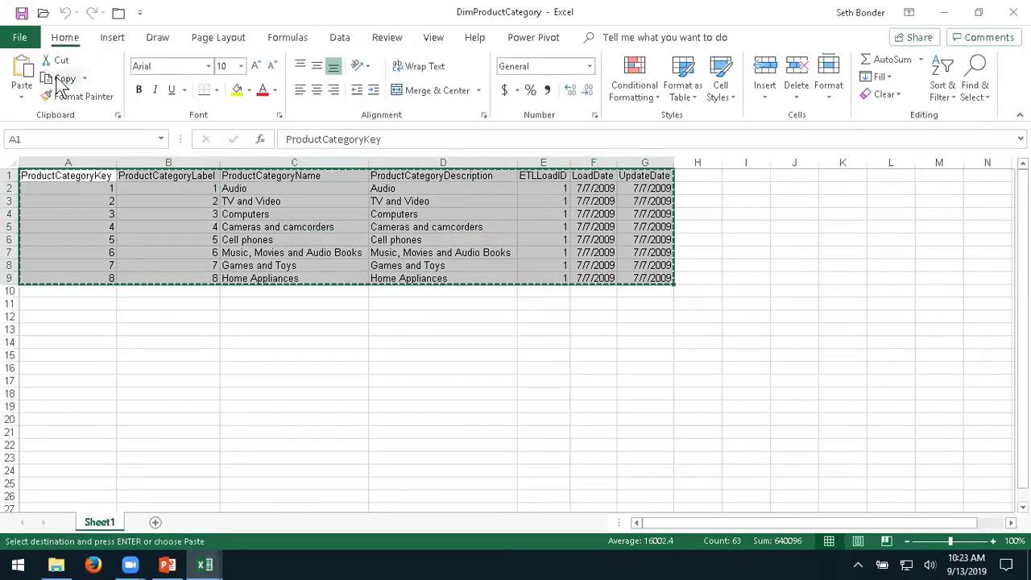
pyautogui.click(118, 12)
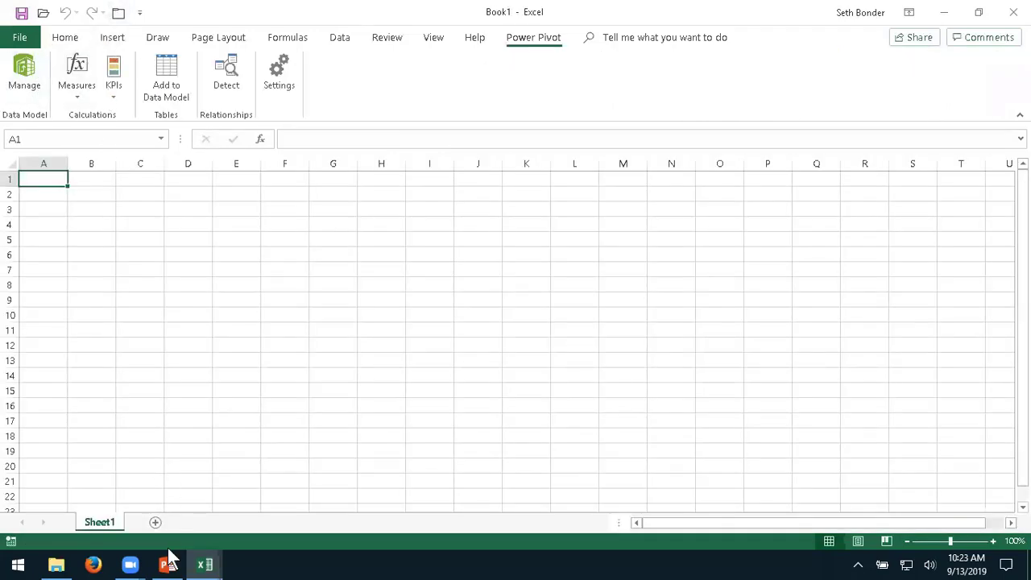
# Switch to the Power Pivot window and try different FactSales cells as the destination for the copied table
pyautogui.moveTo(206, 566)
pyautogui.click(303, 493)
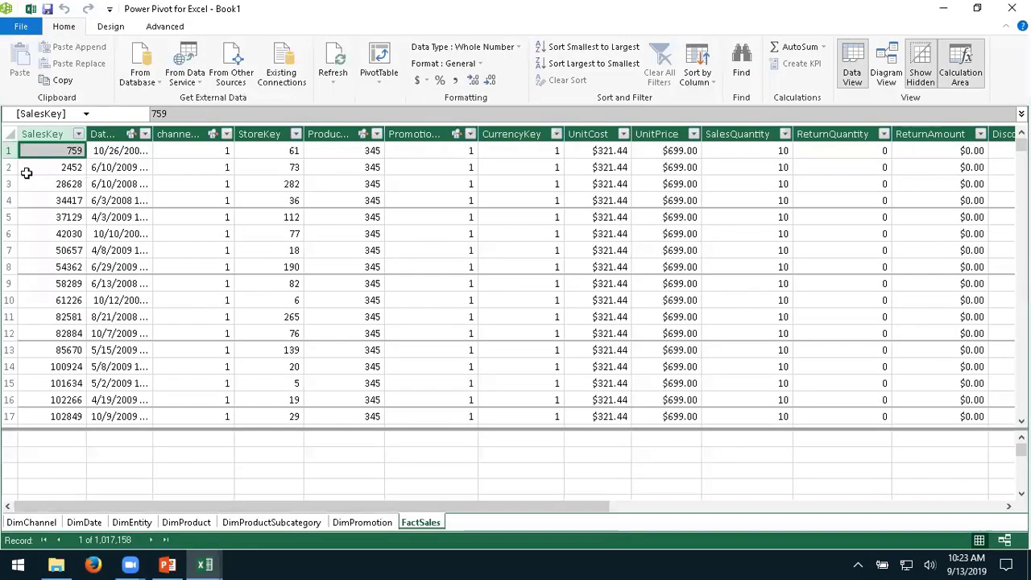
pyautogui.click(26, 418)
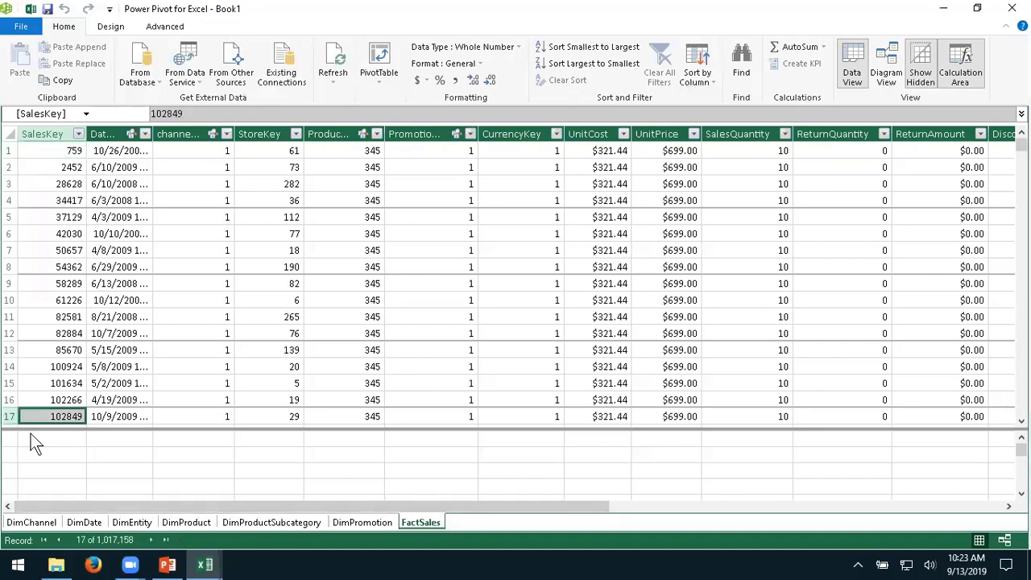
pyautogui.click(46, 364)
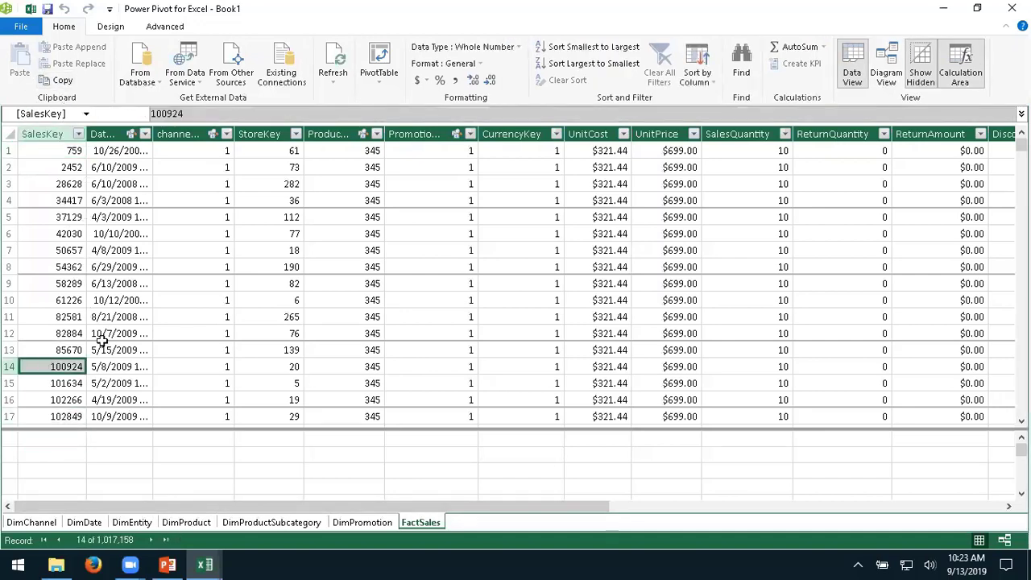
pyautogui.click(73, 457)
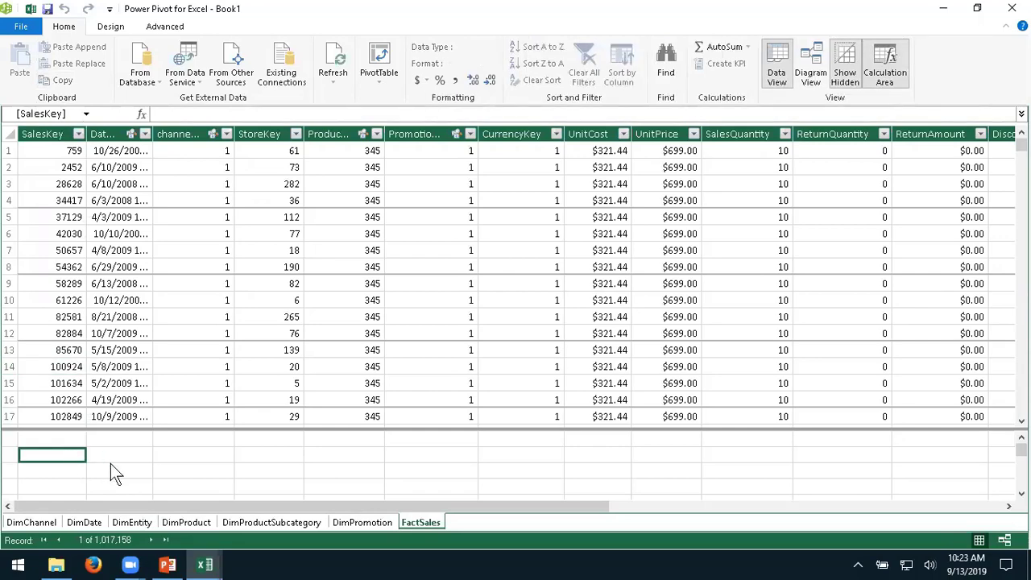
# Switch to the DimPromotion table and try different data and calculation cells as the destination for the copied table
pyautogui.click(362, 522)
pyautogui.click(114, 150)
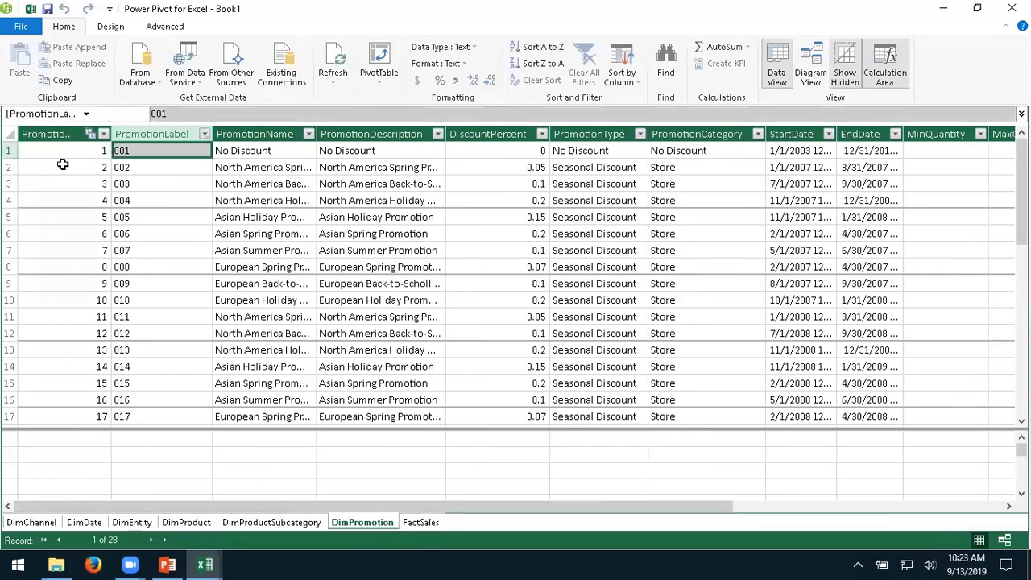
pyautogui.click(58, 166)
pyautogui.click(937, 165)
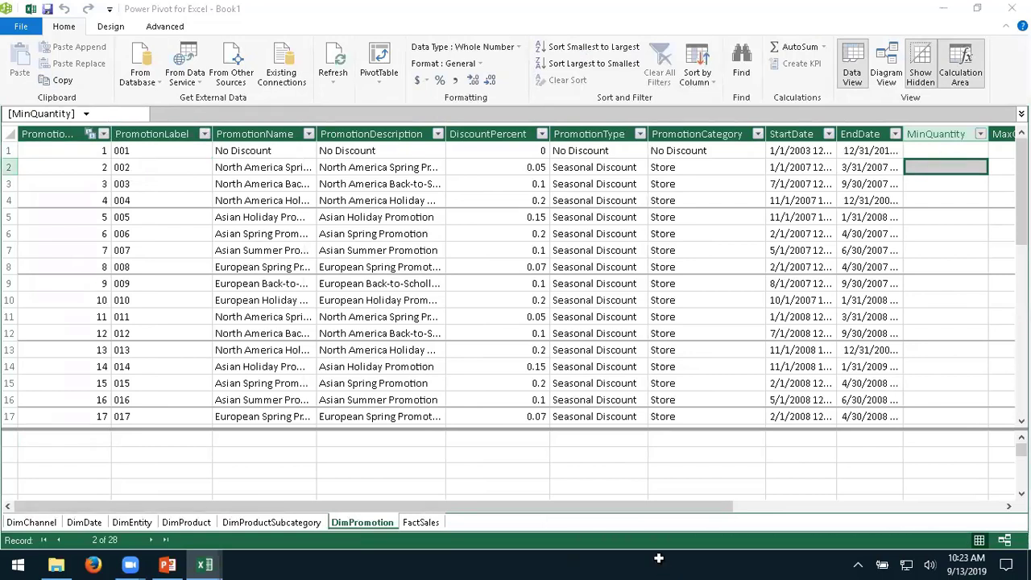
pyautogui.click(22, 68)
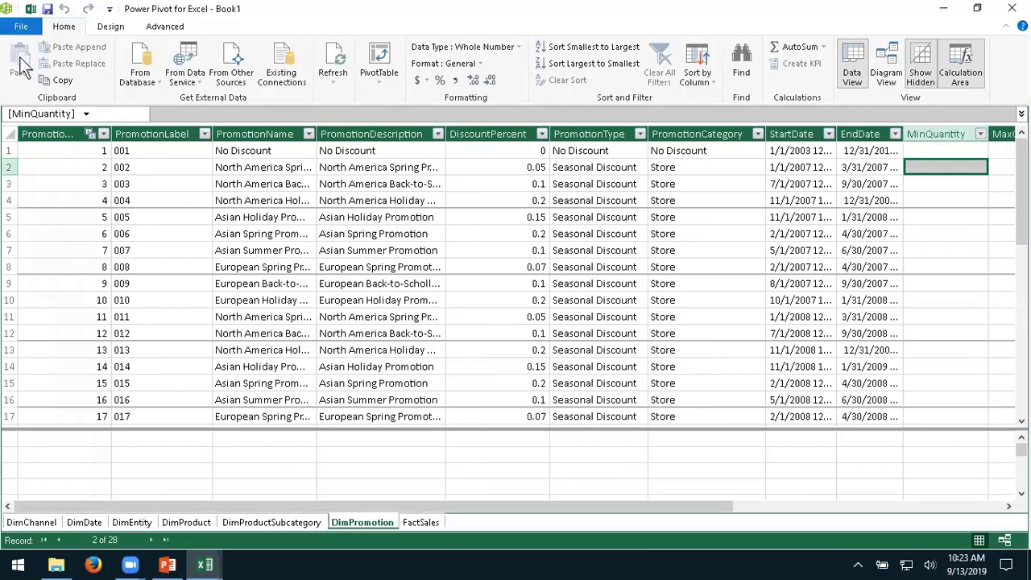
pyautogui.click(68, 200)
pyautogui.click(51, 153)
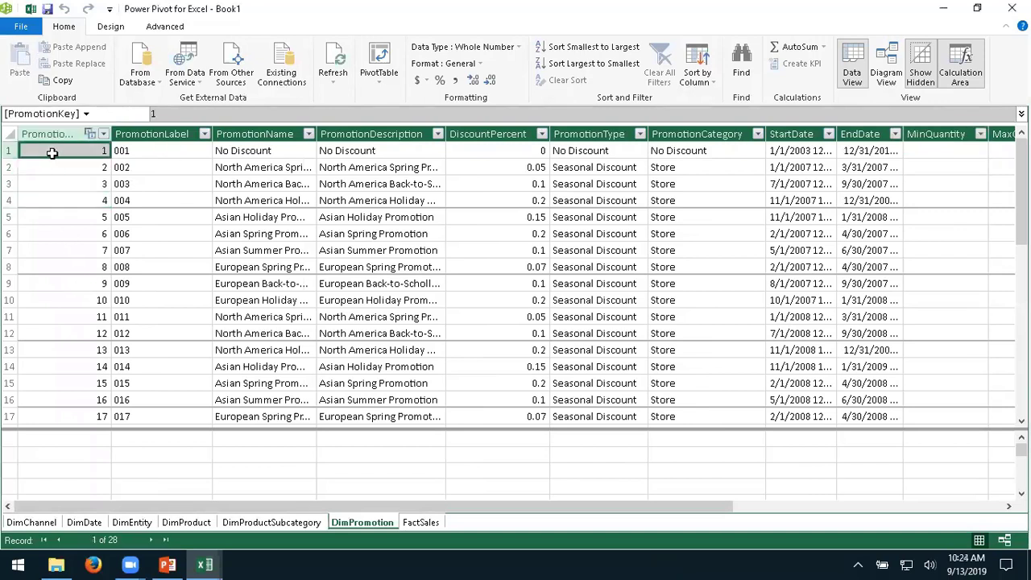
pyautogui.click(50, 416)
pyautogui.click(106, 447)
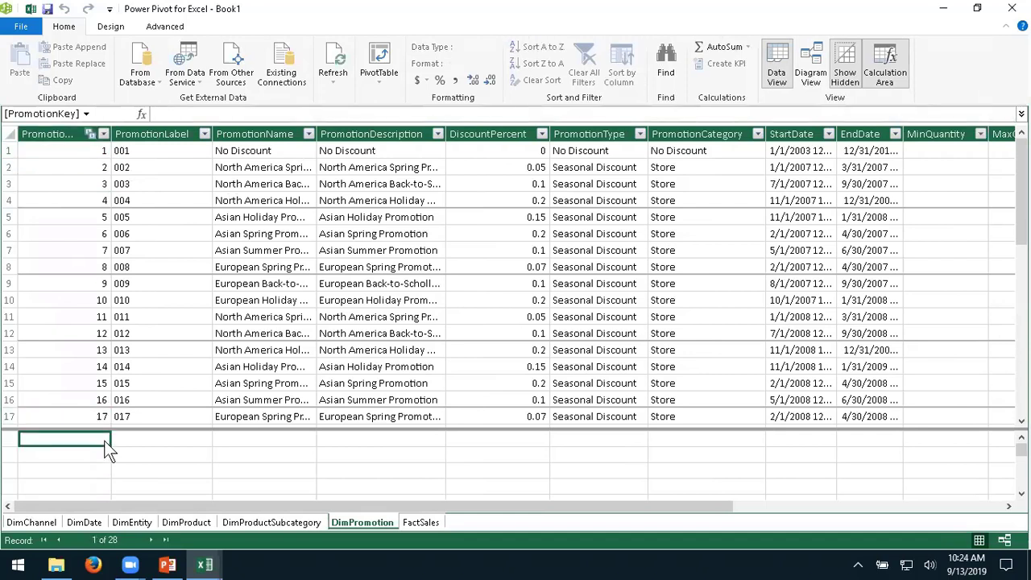
pyautogui.click(83, 353)
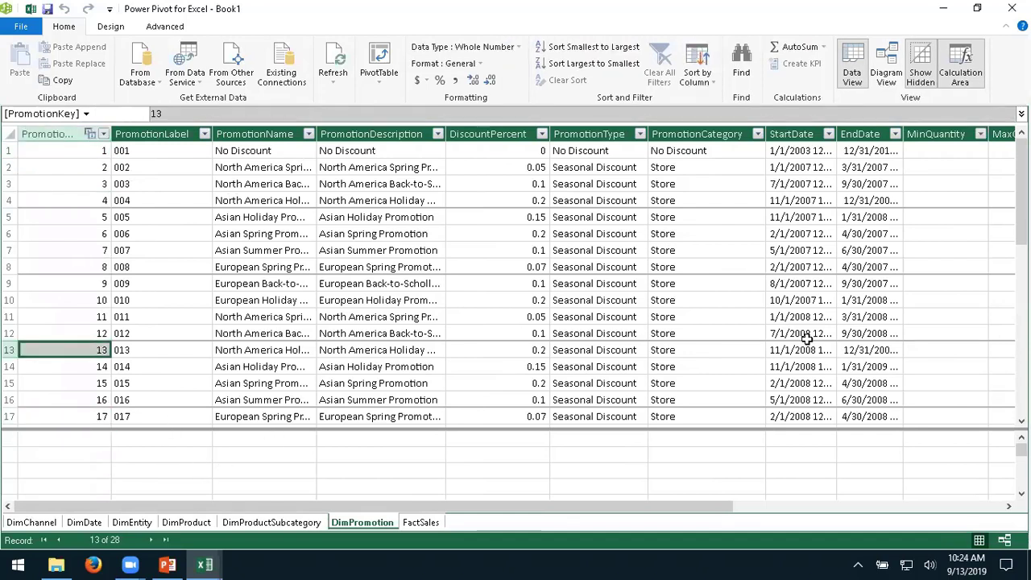
pyautogui.click(728, 349)
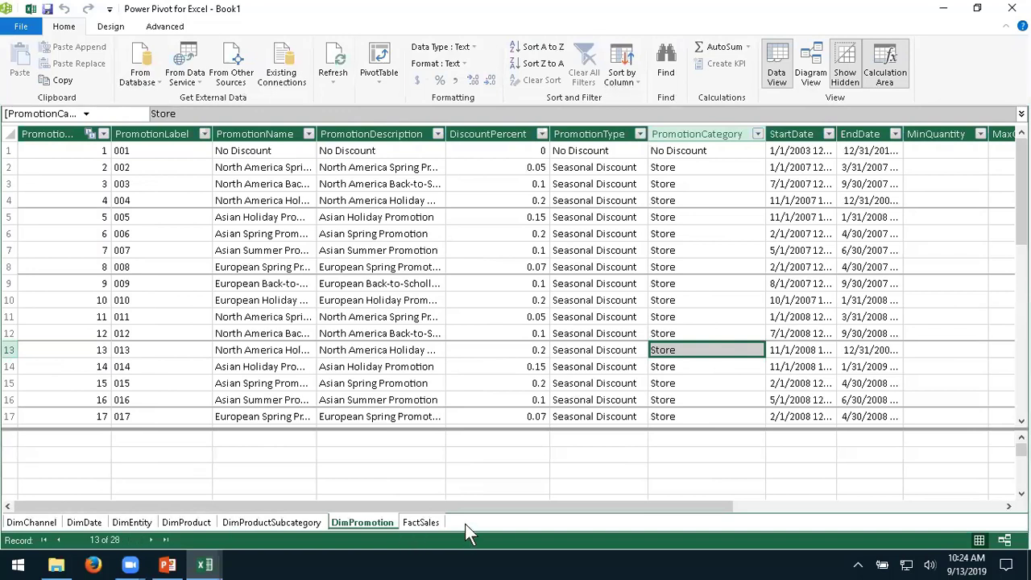
pyautogui.click(419, 486)
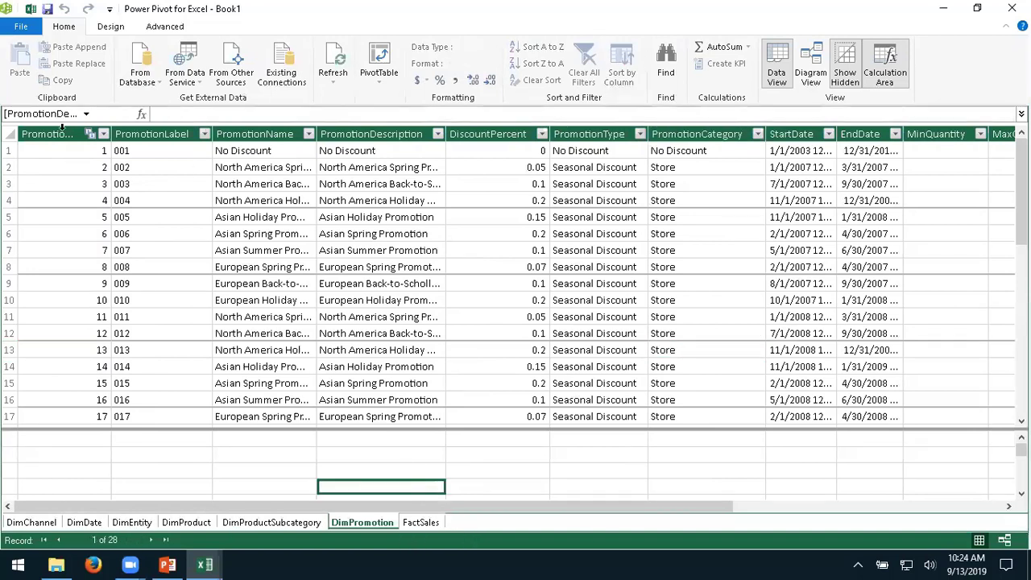
# Return to the Excel workbook and save it as PowerPivot Test in the PowerPivot Files folder
pyautogui.click(34, 9)
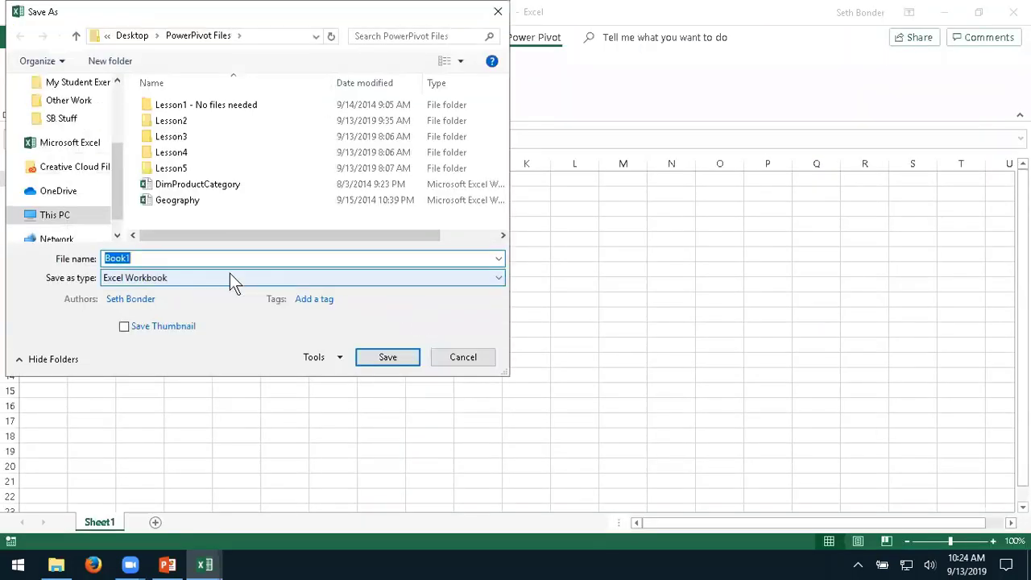
pyautogui.write('PowerPivot Test')
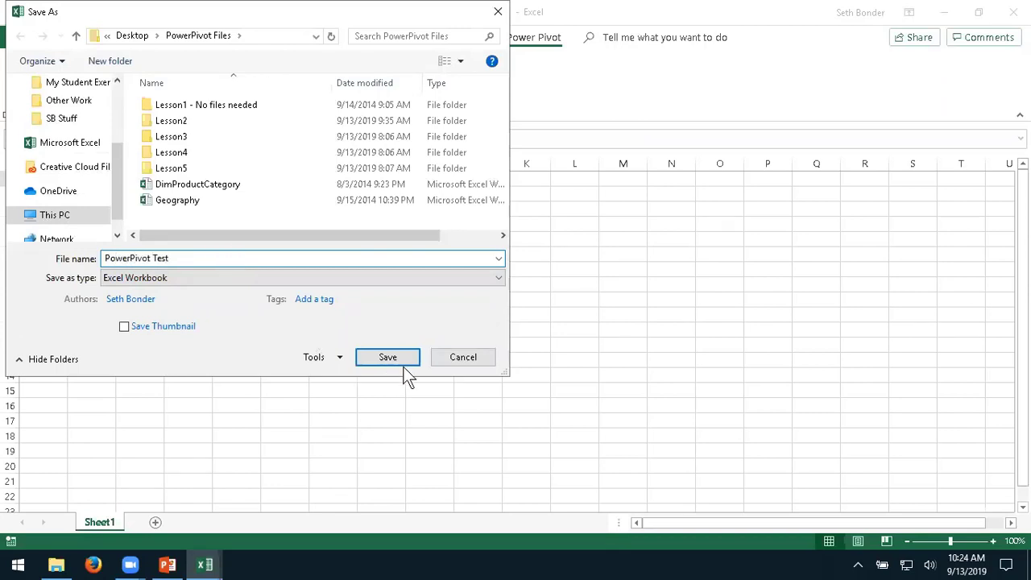
pyautogui.click(399, 359)
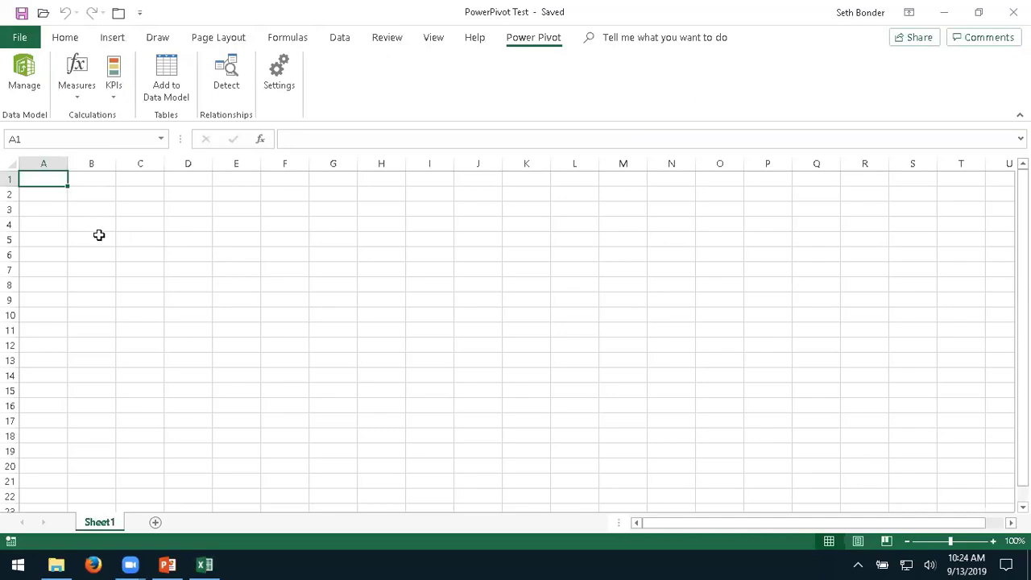
# Reopen the Power Pivot window and select the first PromotionKey cell in DimPromotion to check for the paste option
pyautogui.click(24, 68)
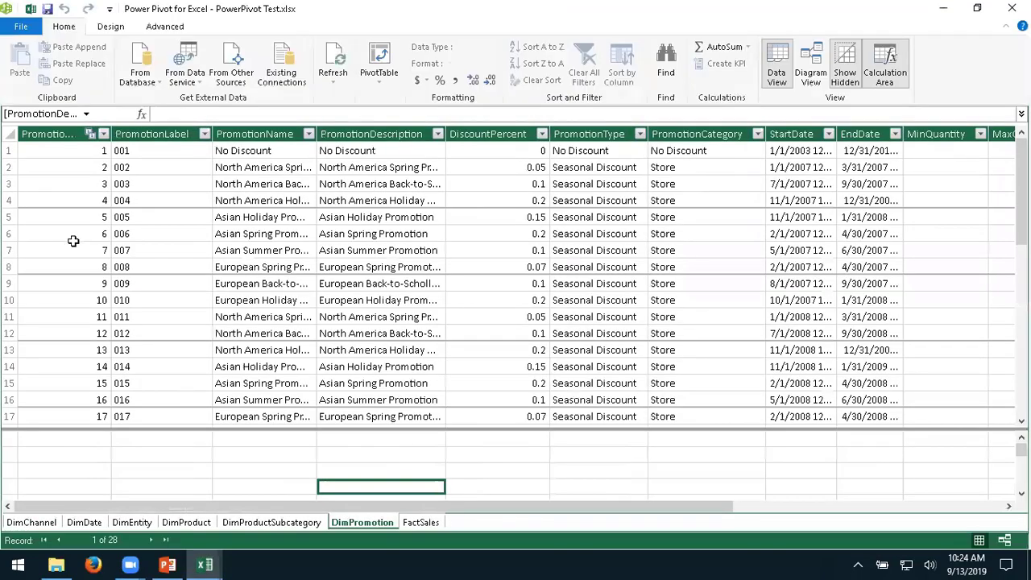
pyautogui.click(67, 181)
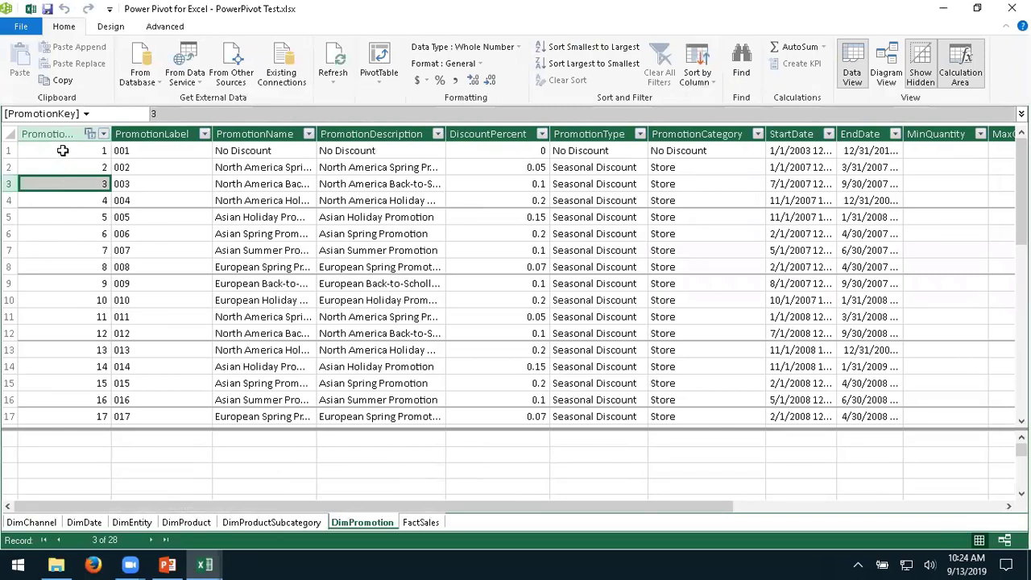
pyautogui.click(62, 151)
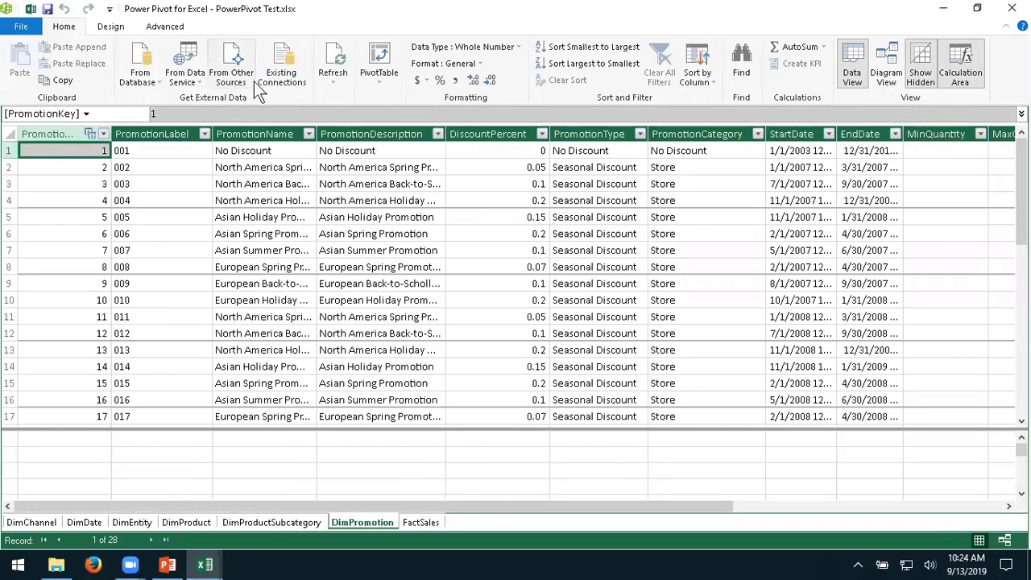
# Refresh the DimPromotion data from its source, close the progress report and reselect the first PromotionKey cell
pyautogui.click(332, 58)
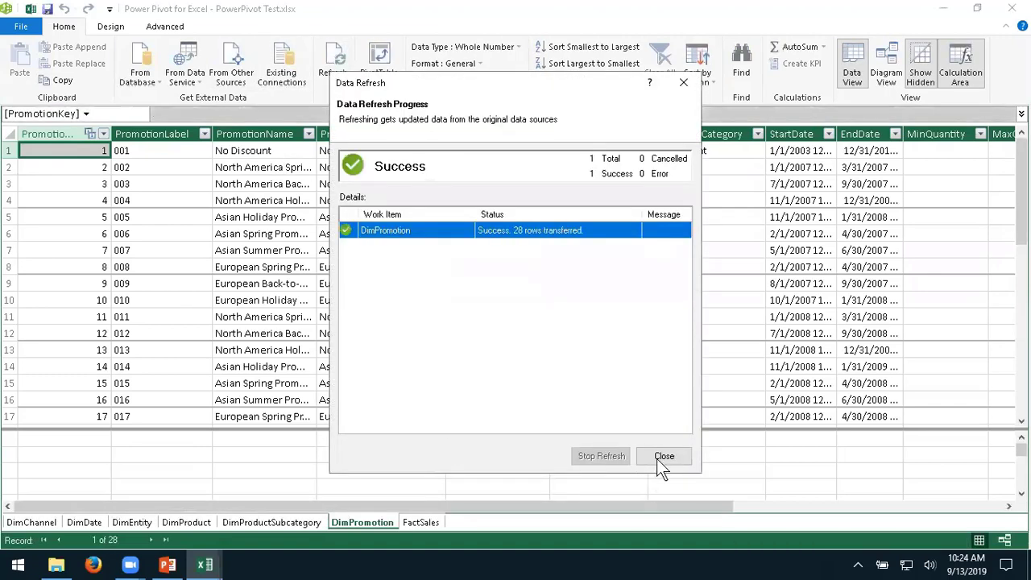
pyautogui.click(658, 457)
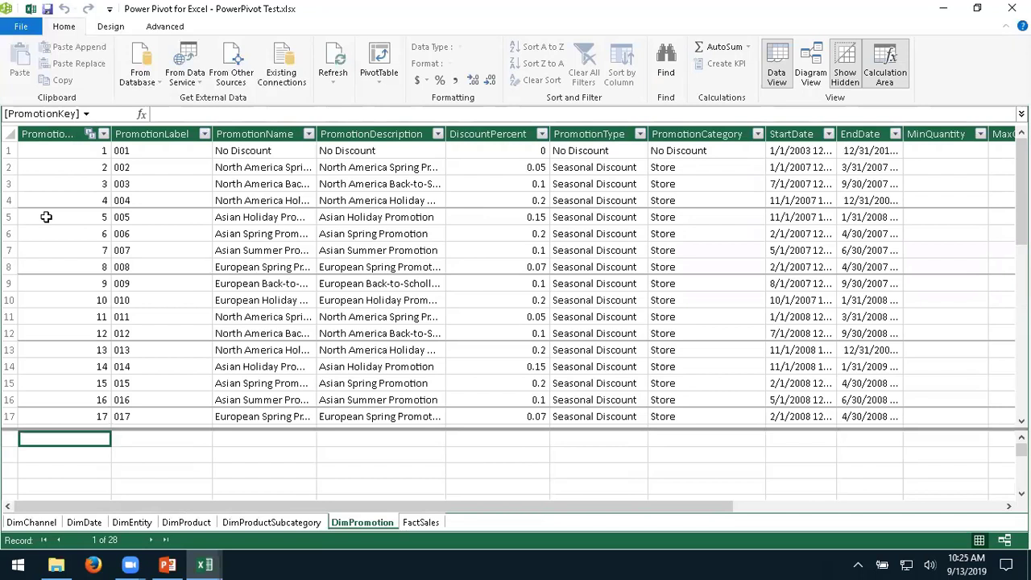
pyautogui.click(55, 150)
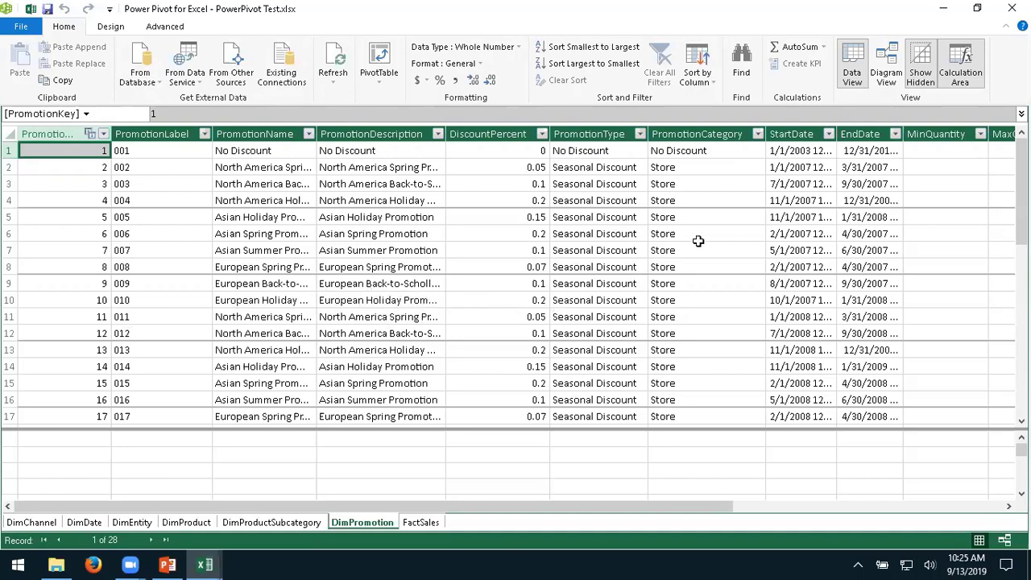
# Show the model as a diagram and rearrange it: DimProductSubcategory above right of DimProduct, DimDate above DimChannel, FactSales beside DimDate, DimPromotion under FactSales
pyautogui.click(886, 65)
pyautogui.click(888, 58)
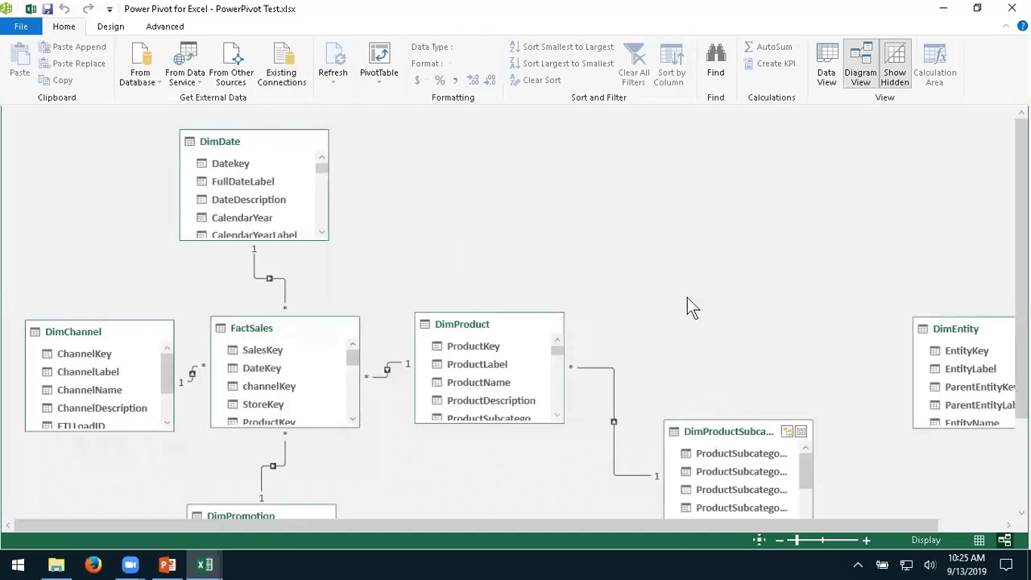
pyautogui.moveTo(678, 219); pyautogui.dragTo(678, 220)
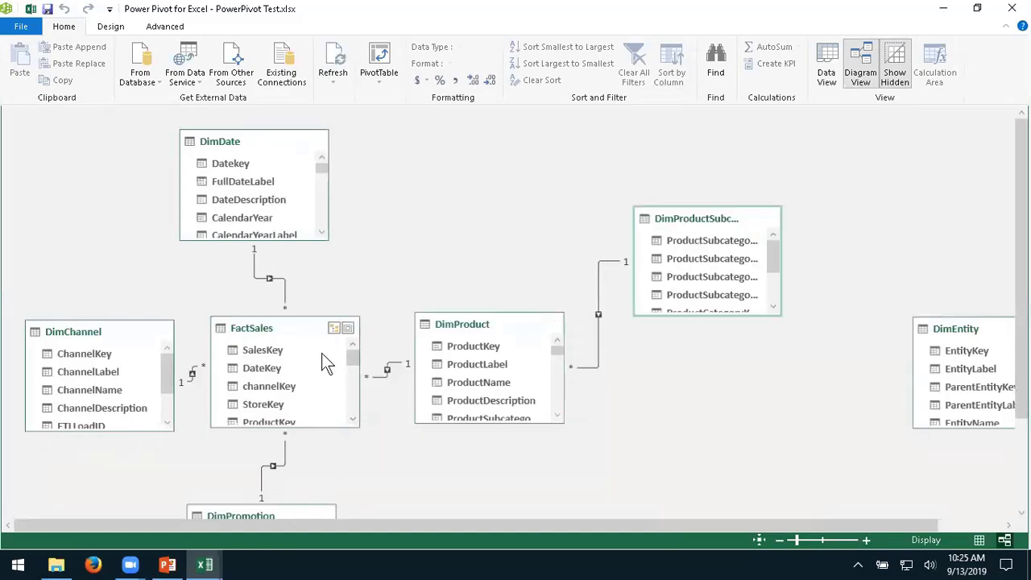
pyautogui.moveTo(235, 145); pyautogui.dragTo(80, 146)
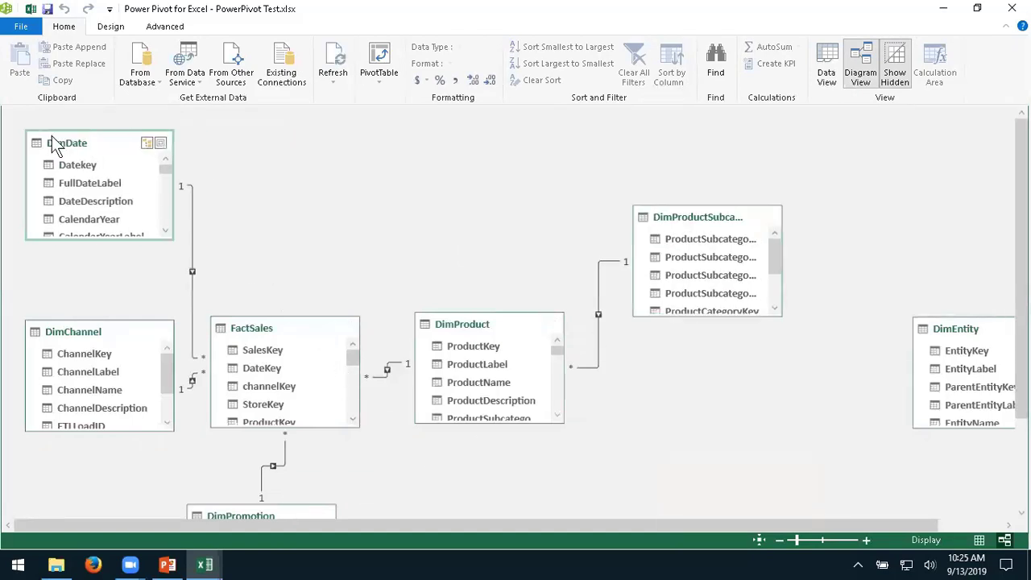
pyautogui.moveTo(235, 322); pyautogui.dragTo(273, 168)
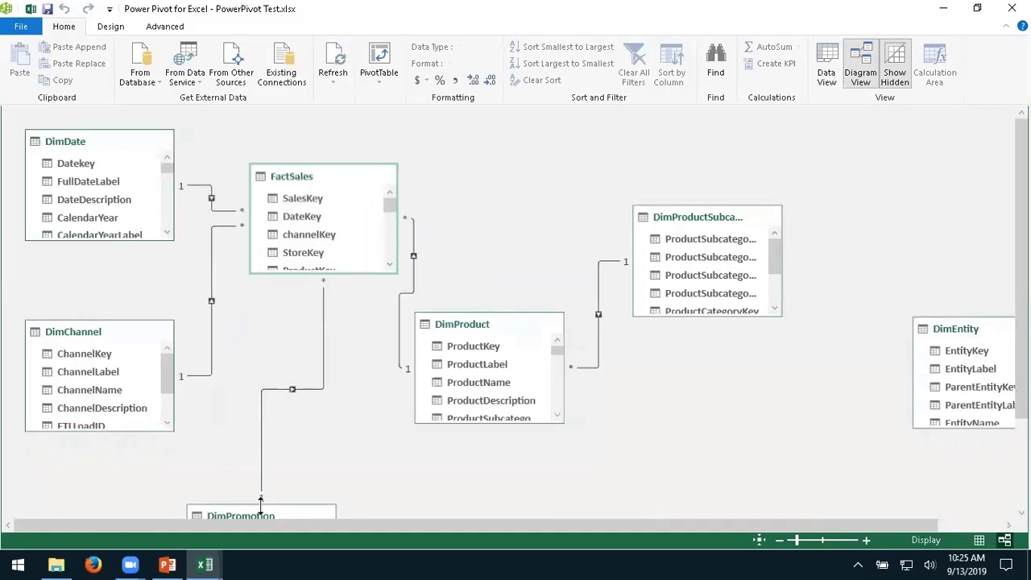
pyautogui.moveTo(243, 515); pyautogui.dragTo(286, 380)
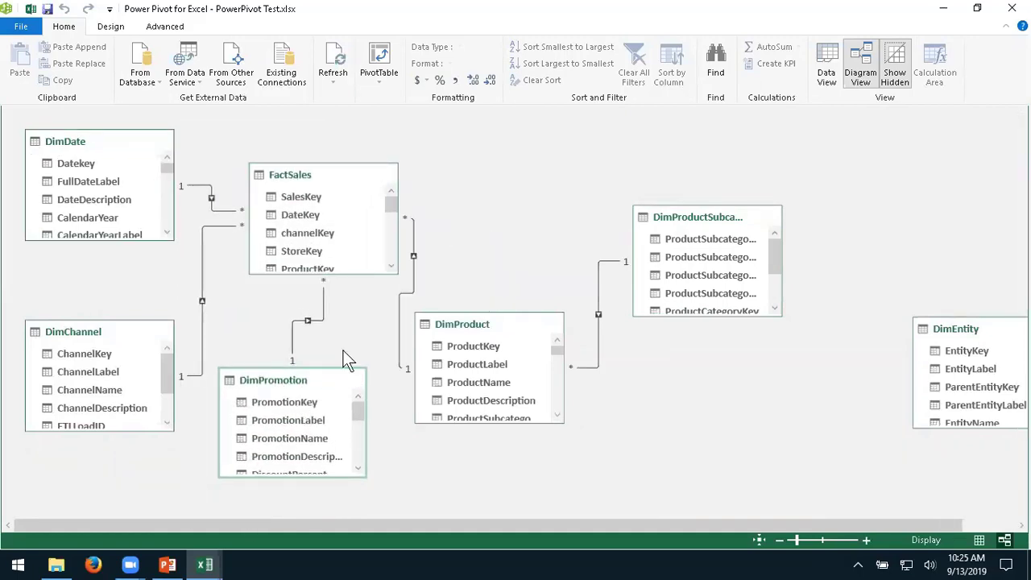
# Examine the relationship between FactSales and DimPromotion without changing it, and return to the data view of DimPromotion
pyautogui.doubleClick(323, 311)
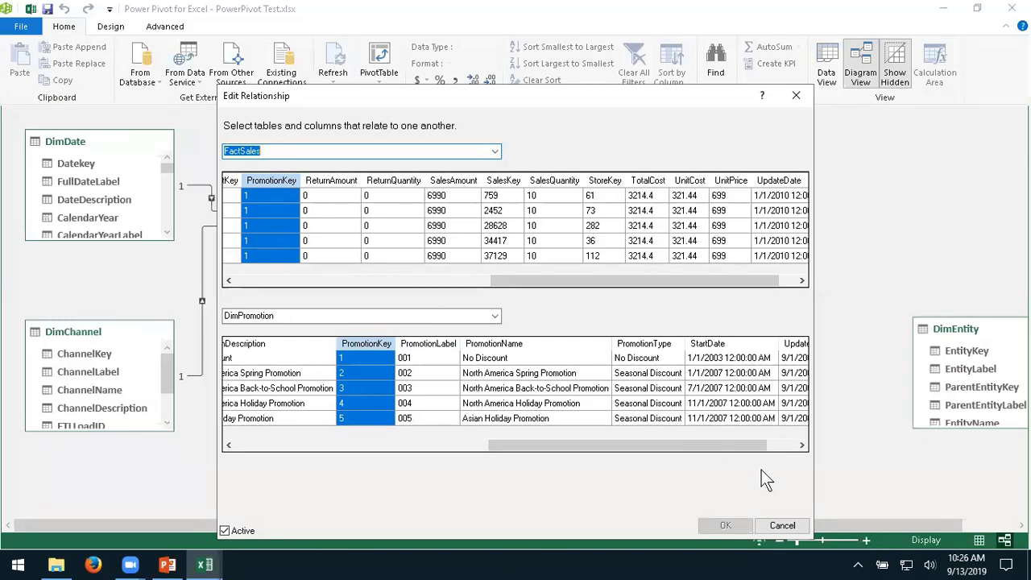
pyautogui.click(783, 526)
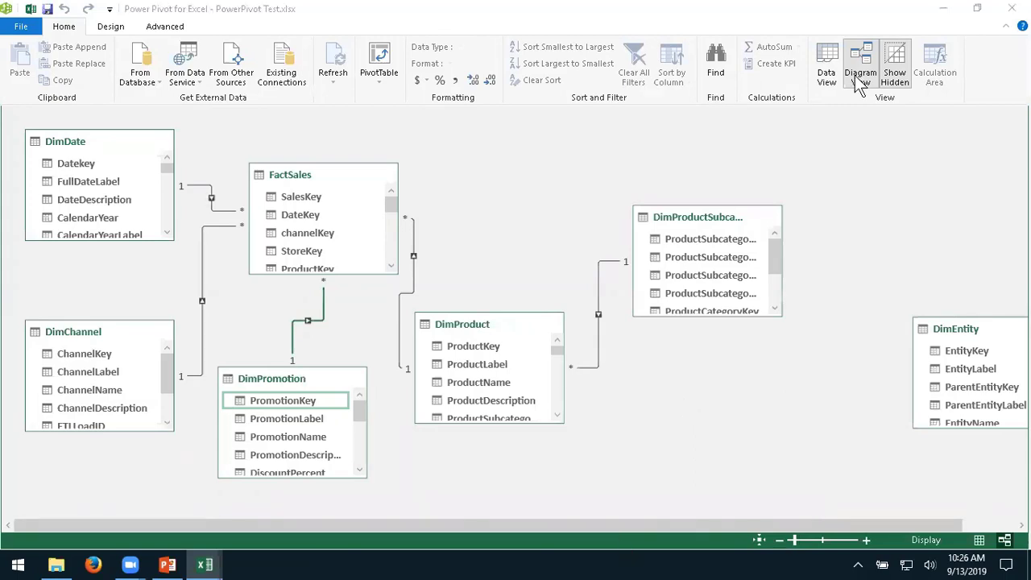
pyautogui.click(827, 64)
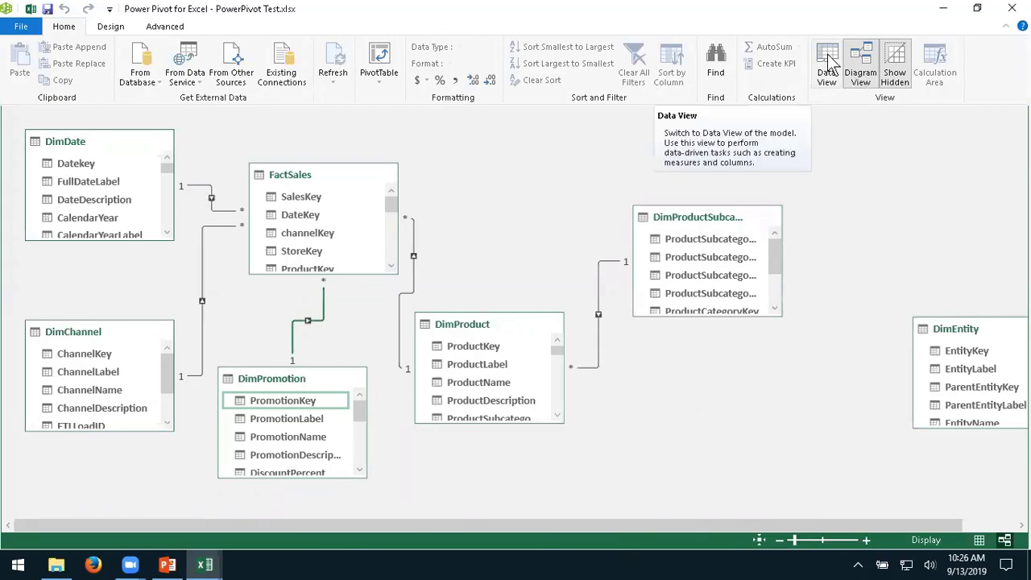
pyautogui.click(827, 64)
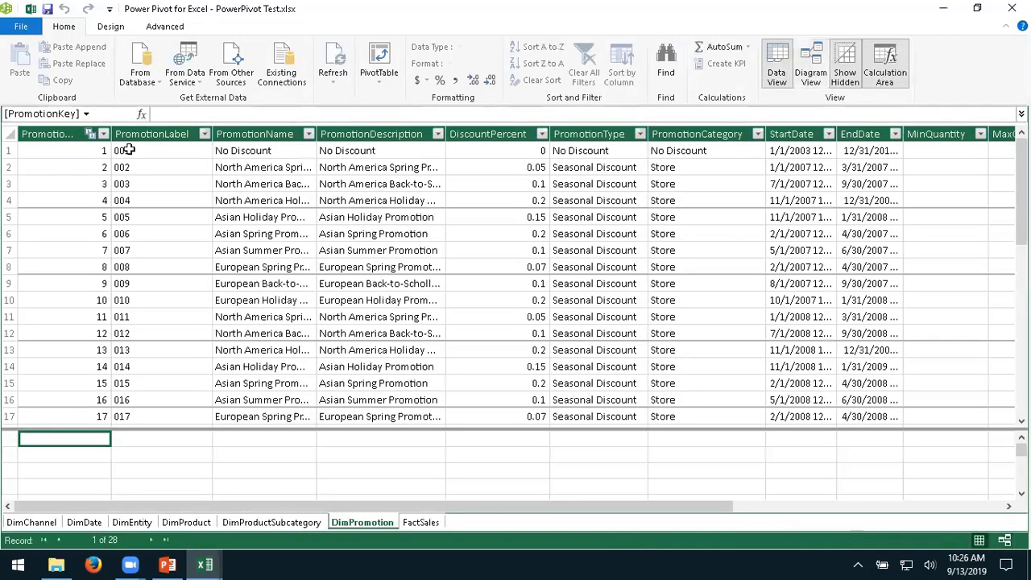
pyautogui.click(134, 315)
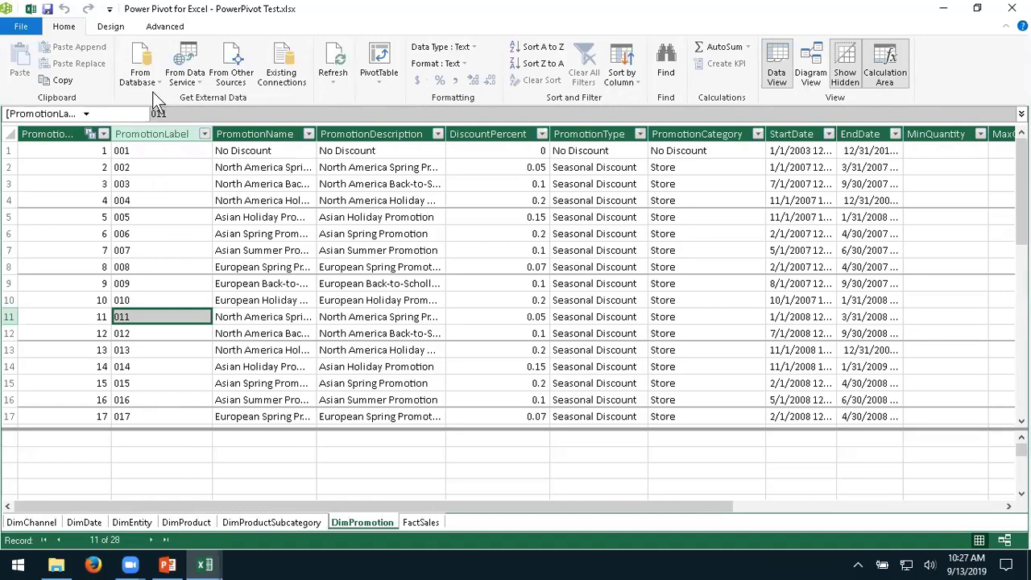
# Start importing a table from other sources and choose Excel File as the data source type
pyautogui.click(231, 68)
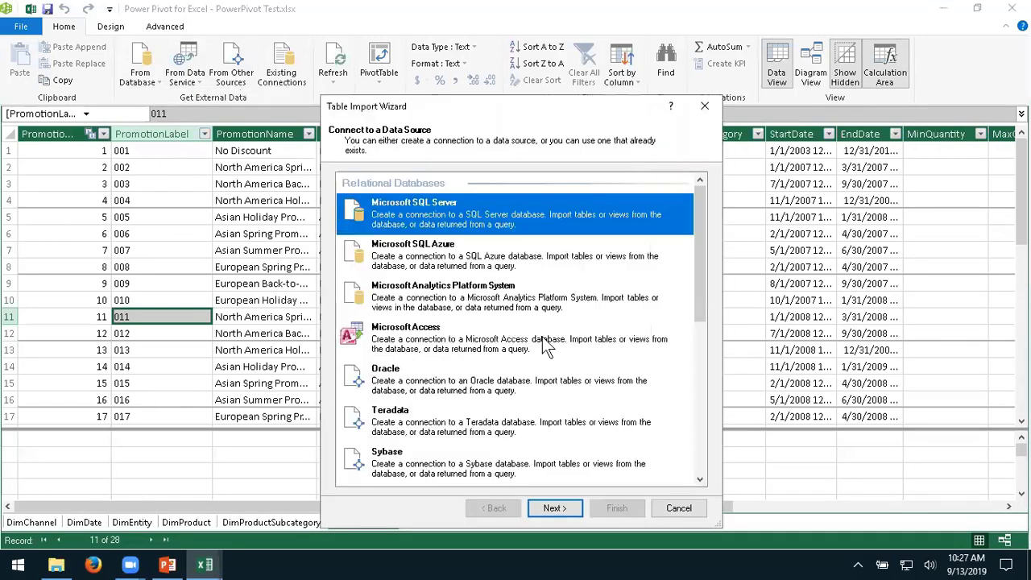
pyautogui.scroll(-2, 701, 471)
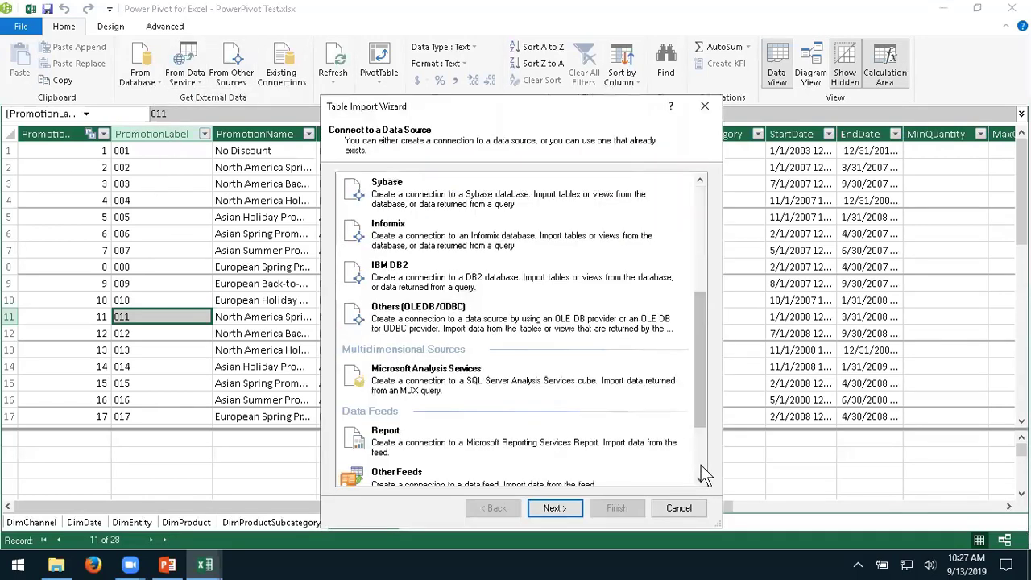
pyautogui.scroll(-2, 700, 464)
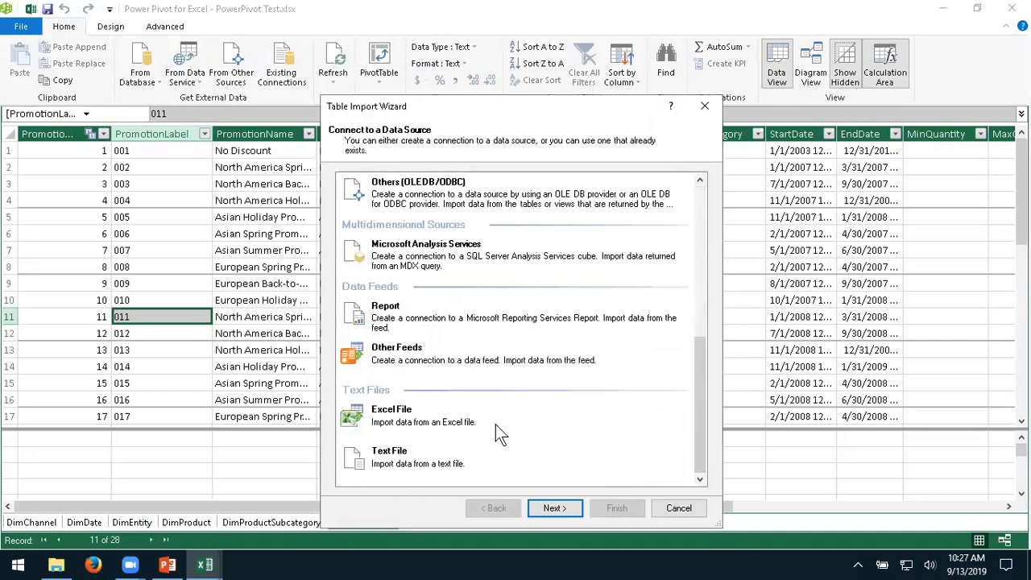
pyautogui.click(433, 424)
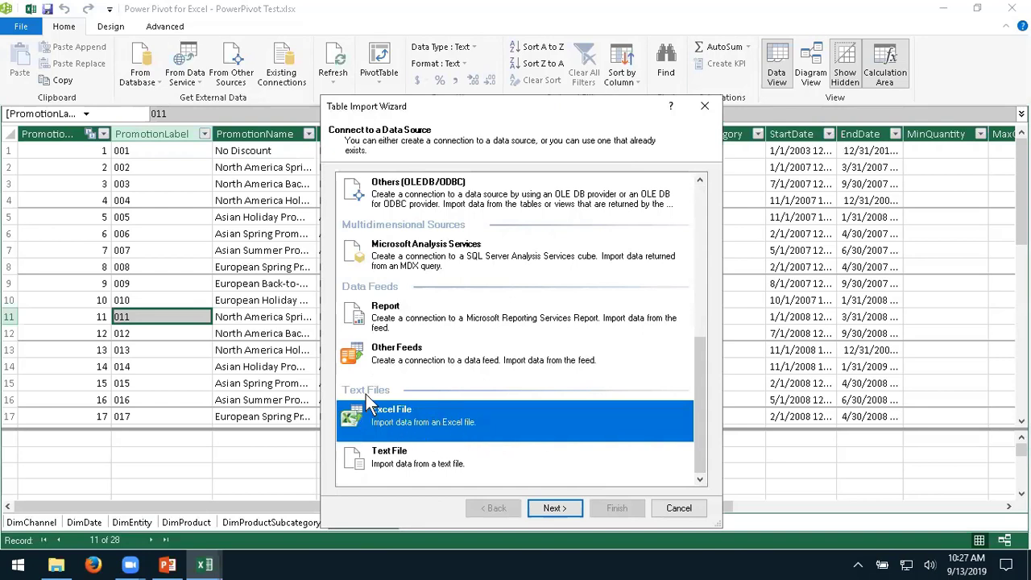
pyautogui.click(548, 508)
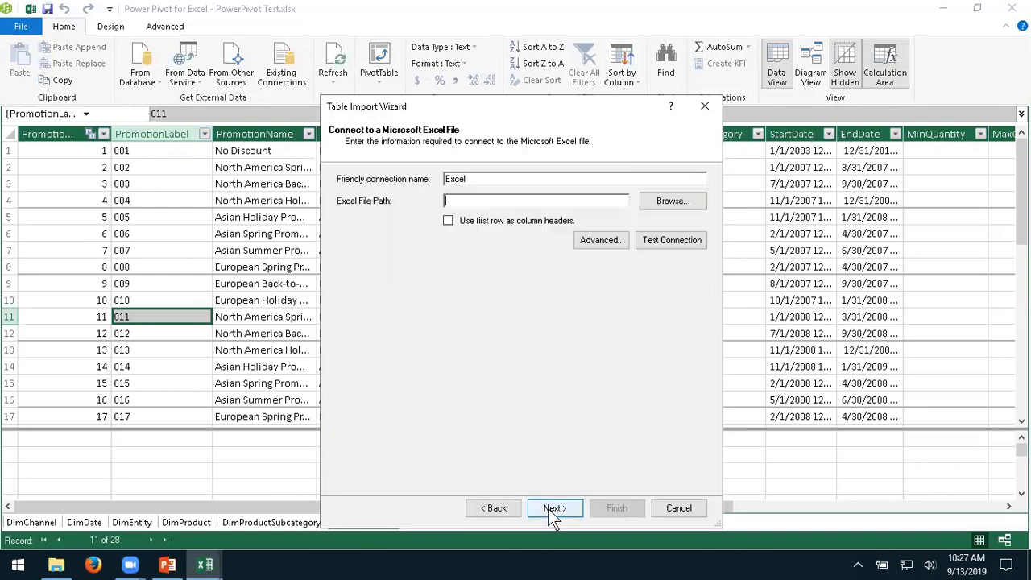
# Choose DimProductCategory from the PowerPivot Files folder as the Excel source file and test the connection
pyautogui.click(670, 203)
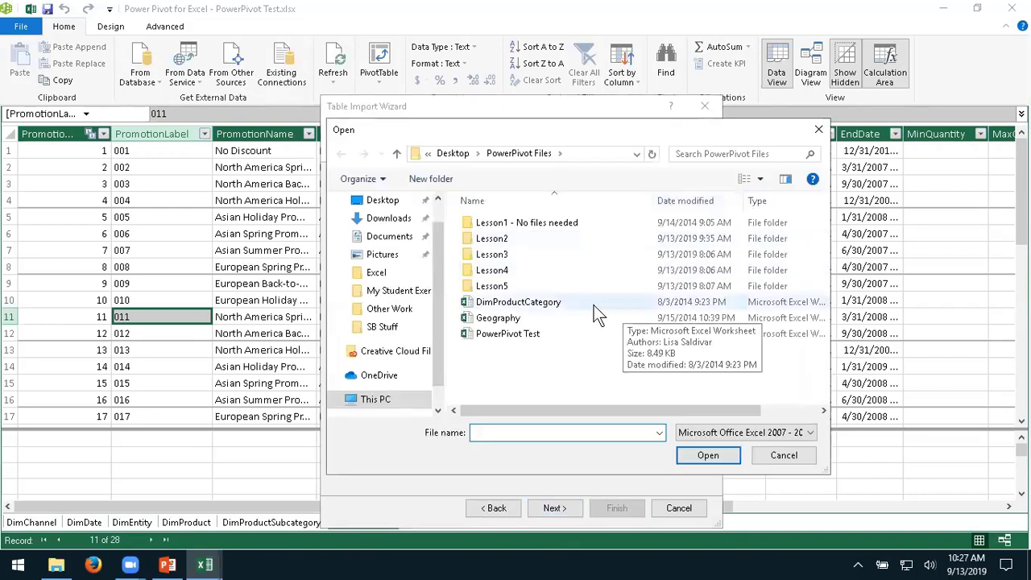
pyautogui.doubleClick(549, 304)
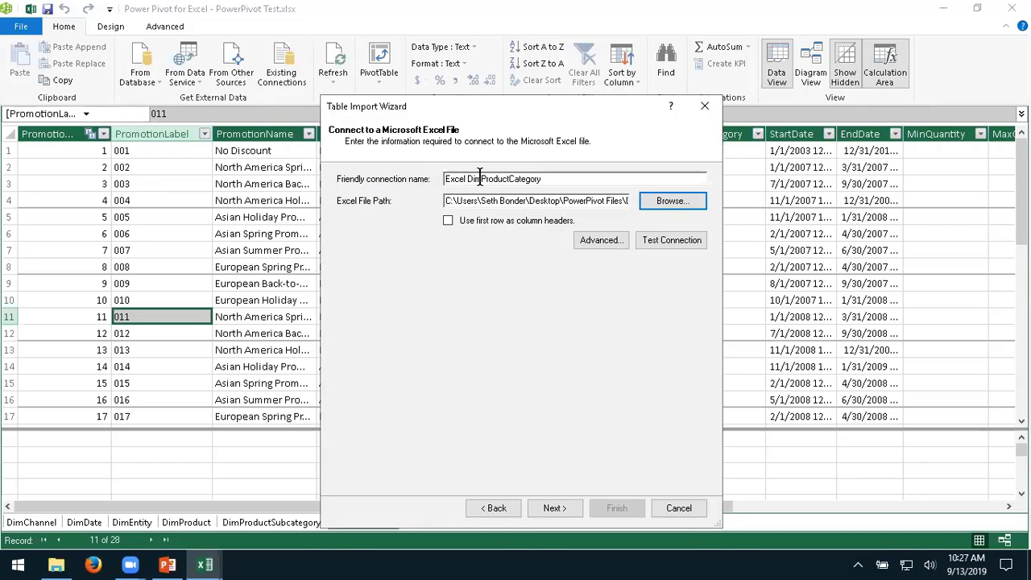
pyautogui.click(659, 240)
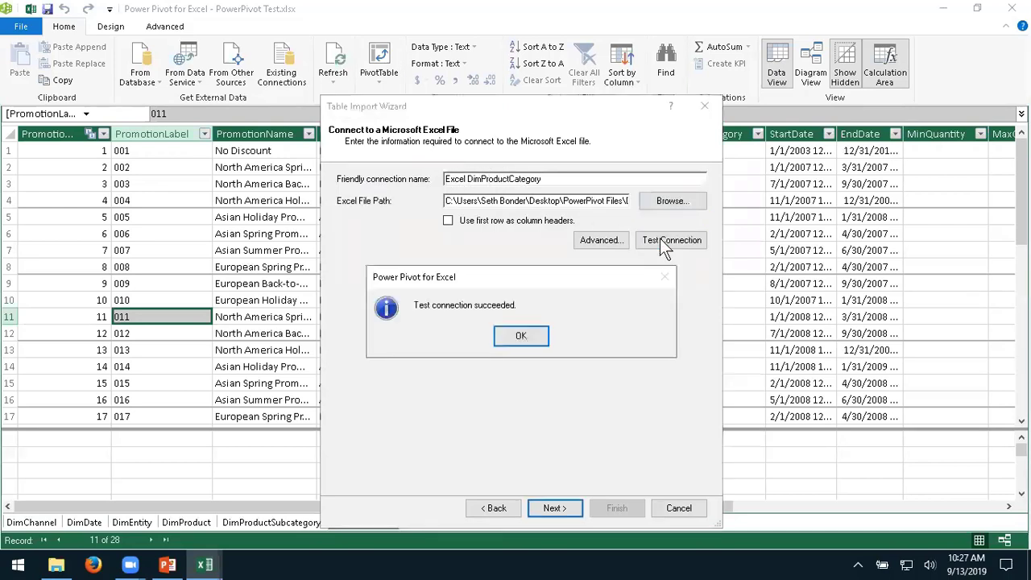
# Import the Sheet1$ table from the DimProductCategory workbook into the data model and close the import wizard
pyautogui.click(522, 337)
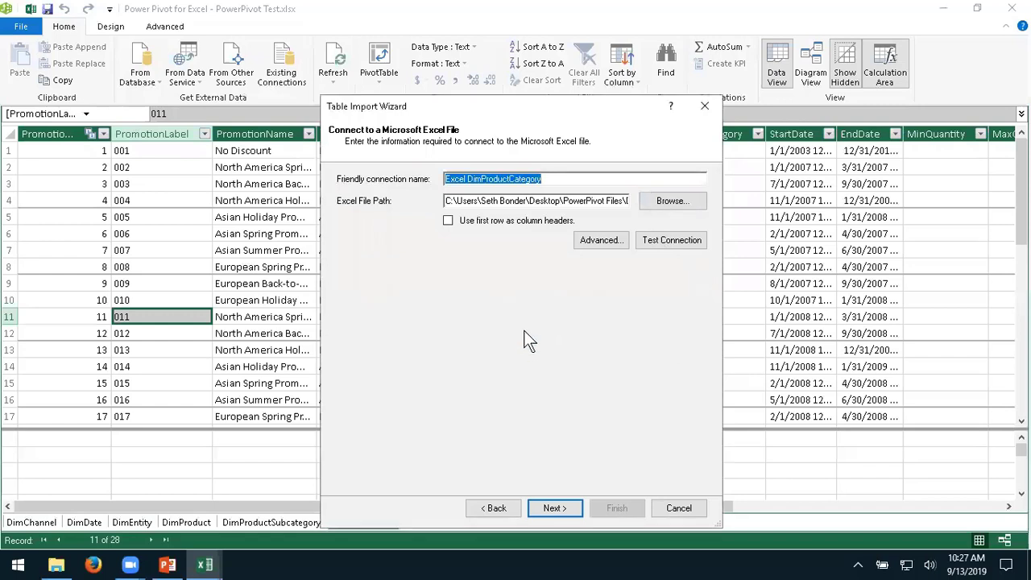
pyautogui.click(548, 502)
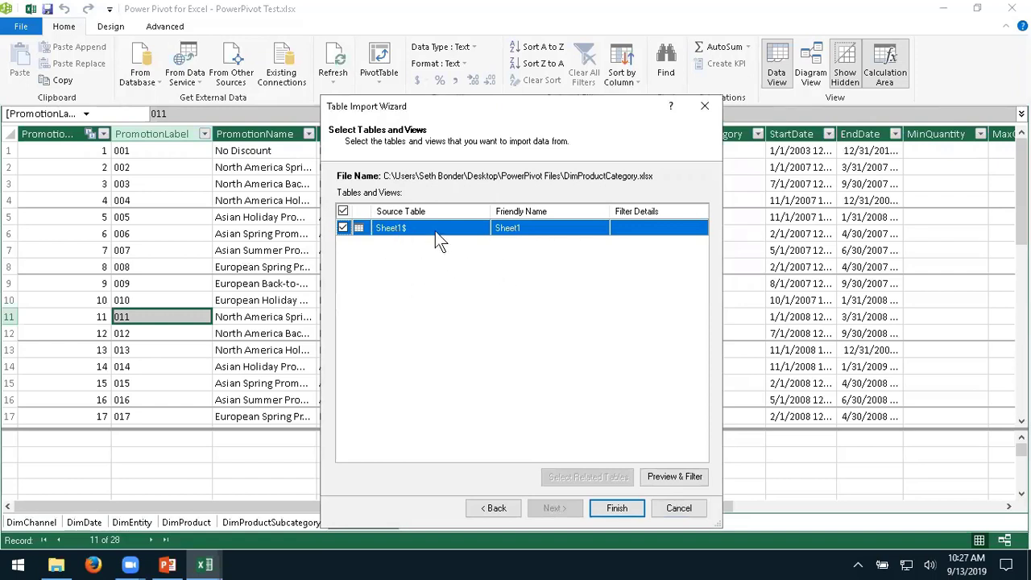
pyautogui.click(615, 508)
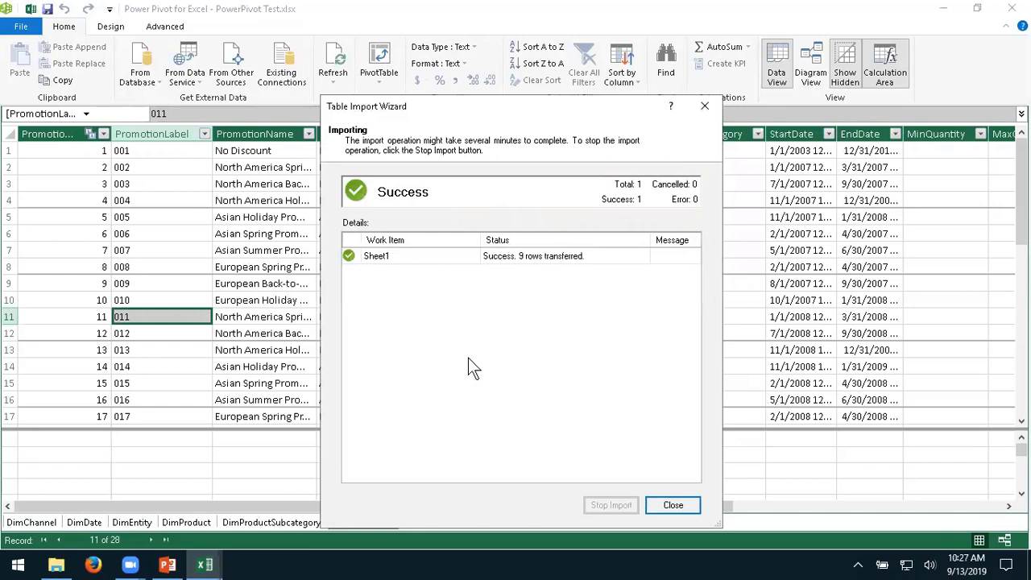
pyautogui.click(675, 507)
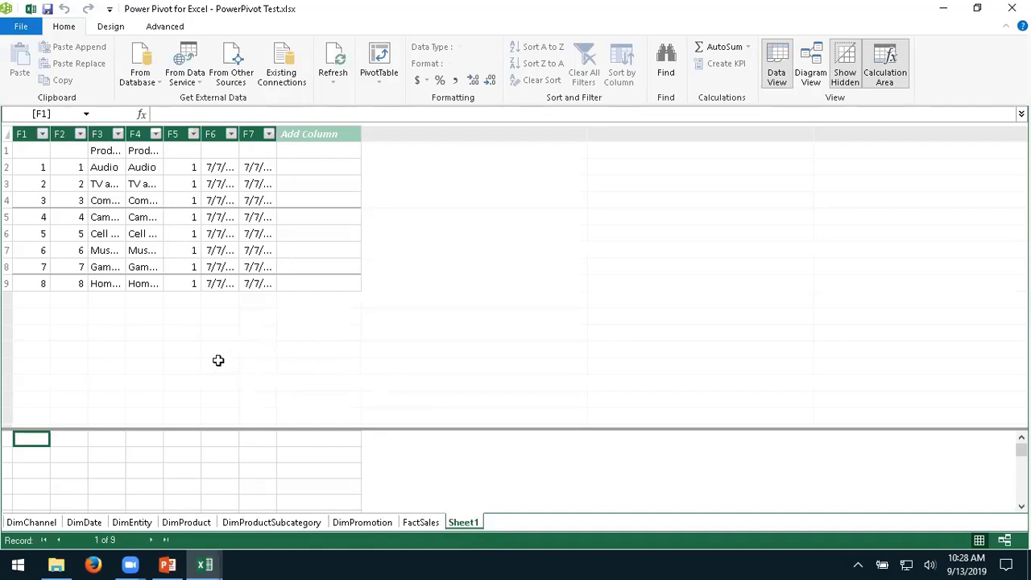
pyautogui.click(149, 222)
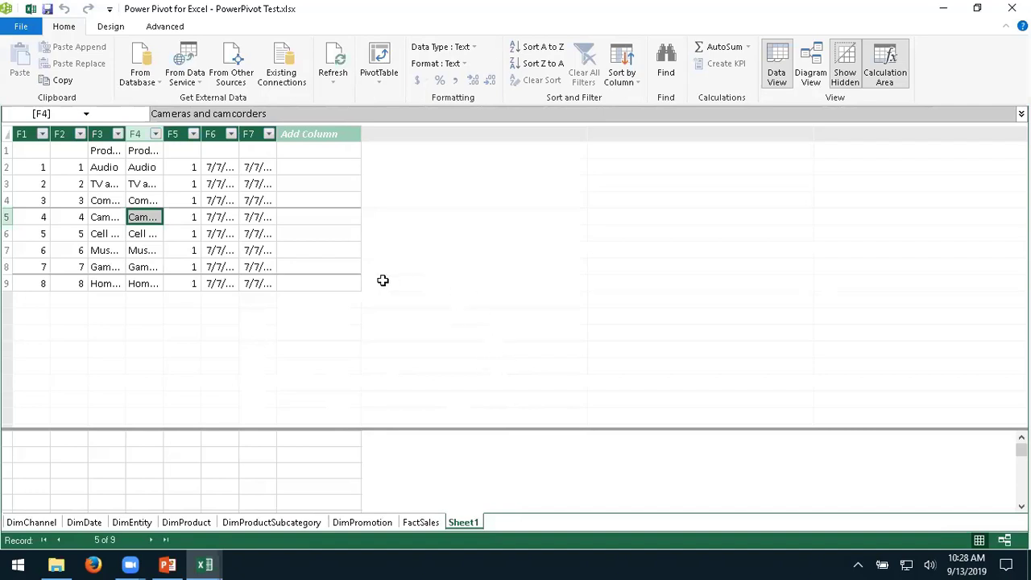
# Start importing from other sources with the Text File type and choose Stores from the PowerPivot Files folder
pyautogui.click(232, 60)
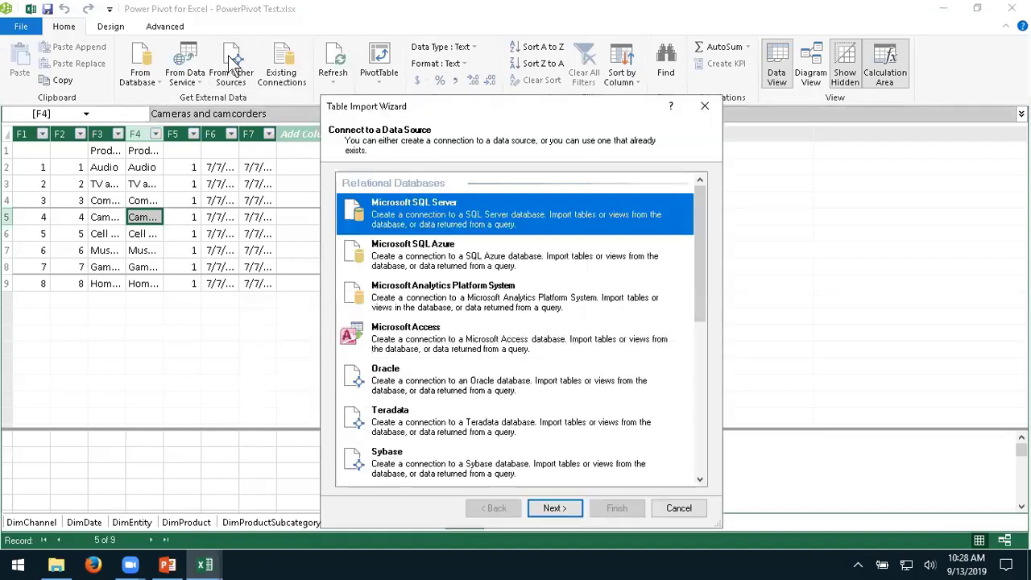
pyautogui.click(700, 463)
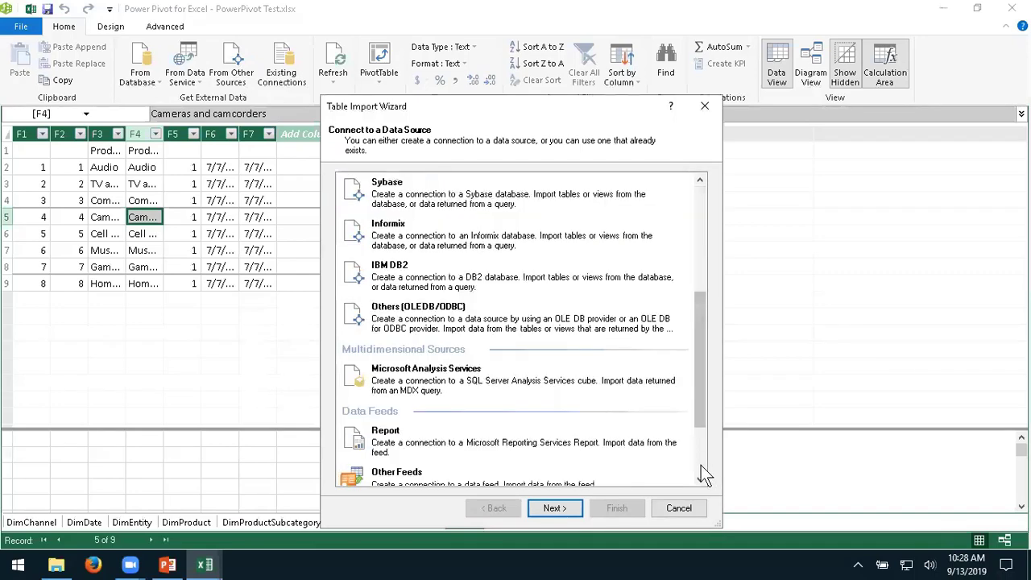
pyautogui.click(700, 464)
pyautogui.click(421, 467)
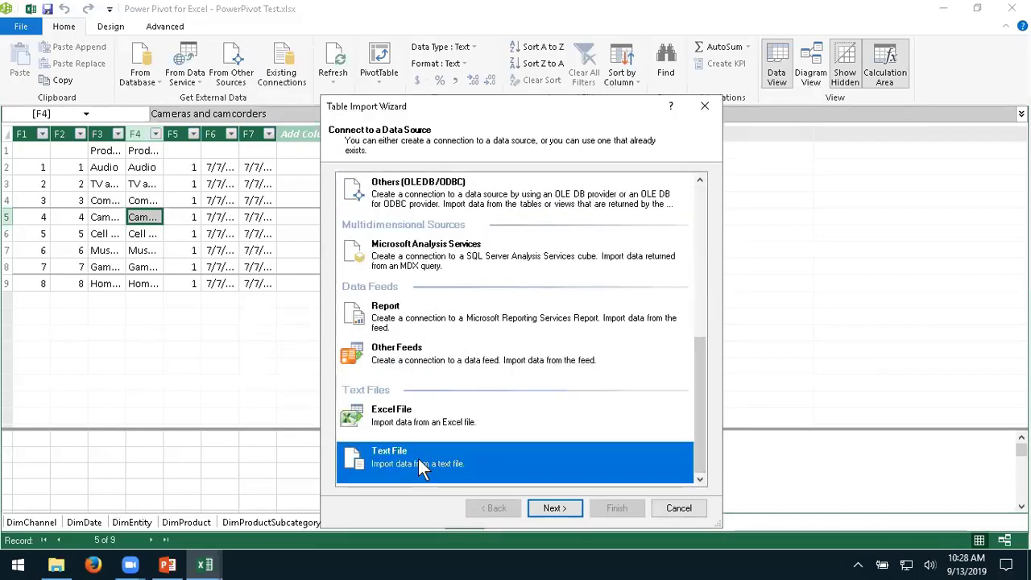
pyautogui.click(554, 509)
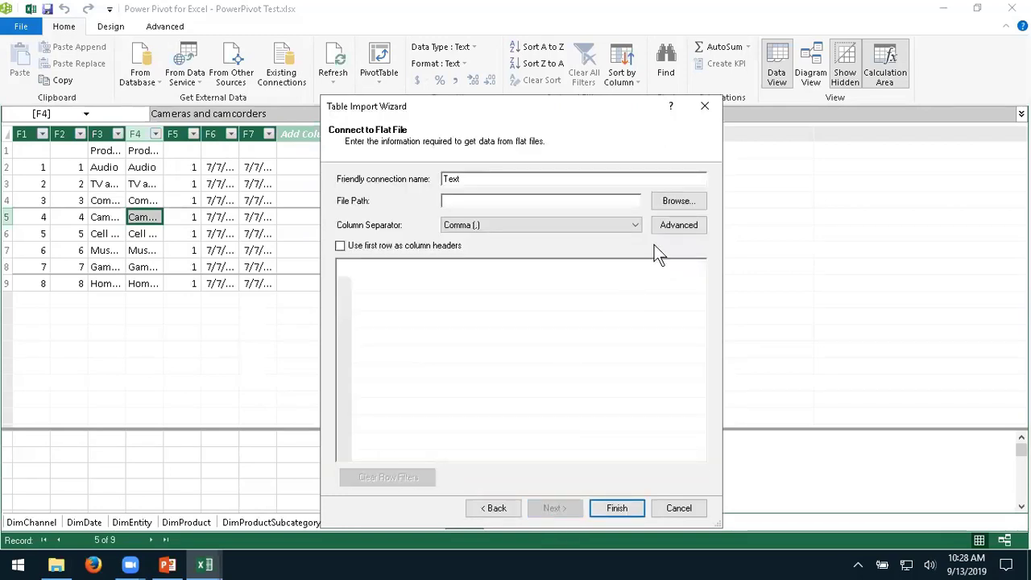
pyautogui.click(675, 203)
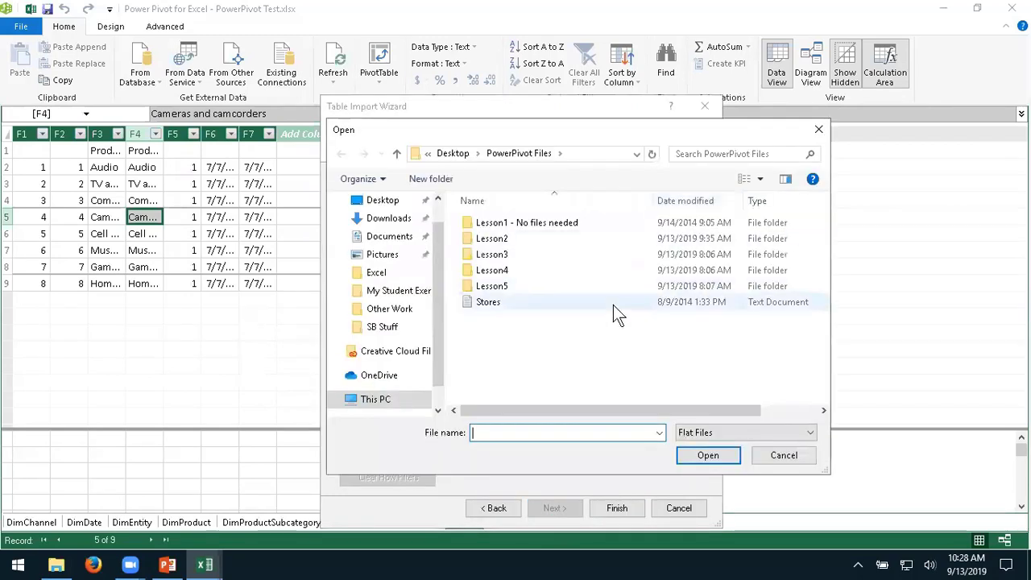
pyautogui.doubleClick(516, 305)
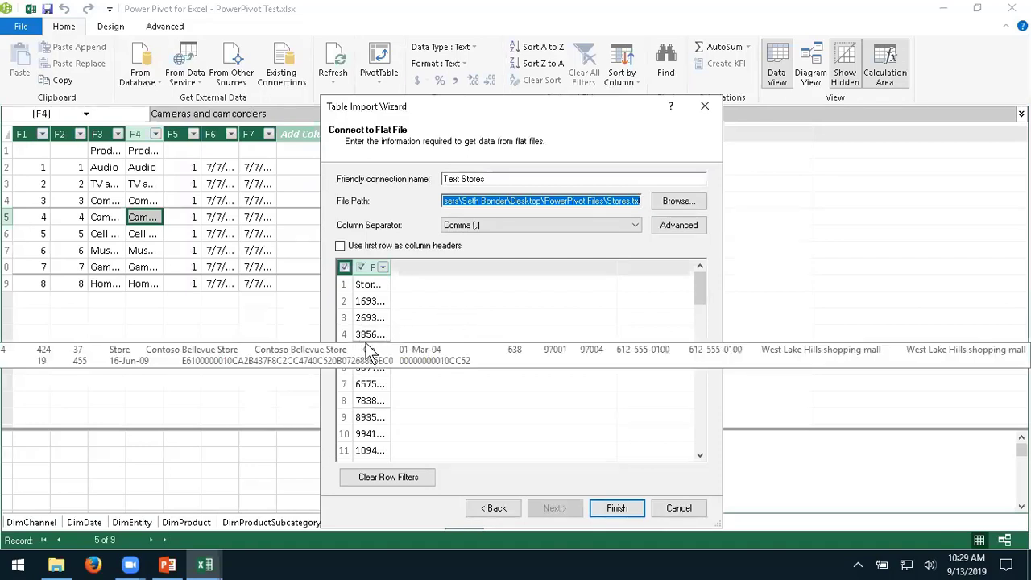
# Set the column separator to Tab with the first row as column headers, and look through the widened Stores preview
pyautogui.click(505, 226)
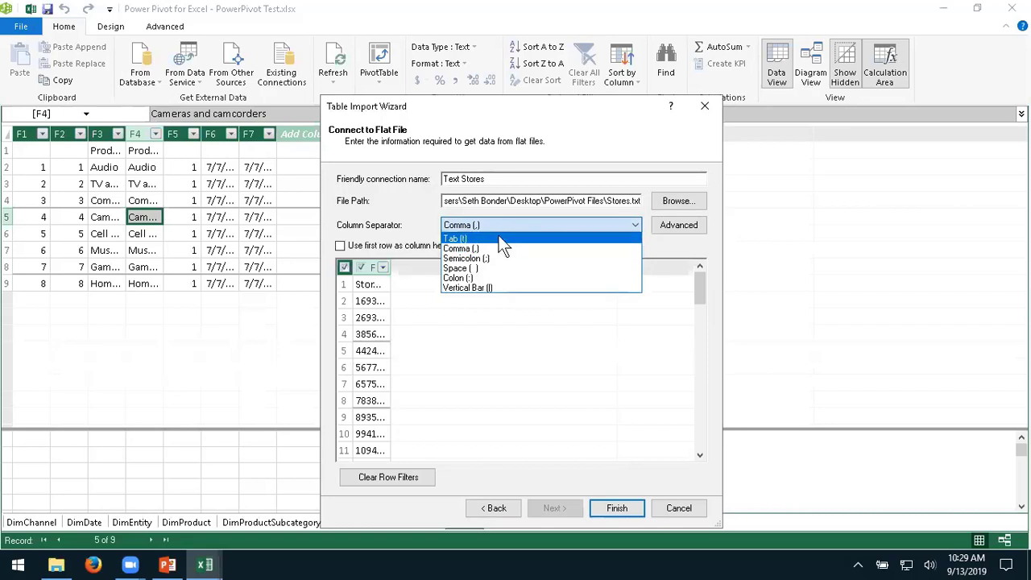
pyautogui.click(501, 239)
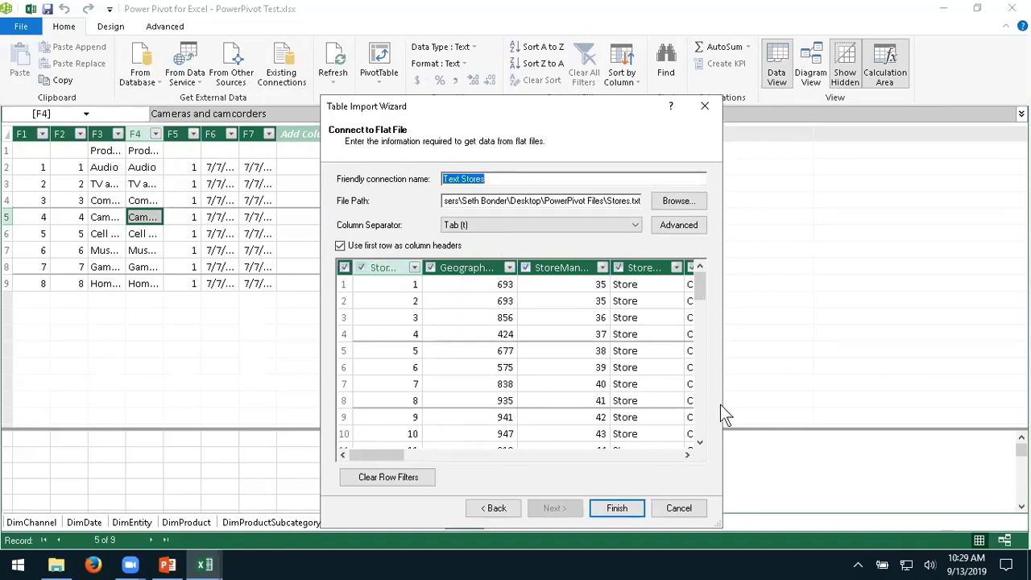
pyautogui.moveTo(723, 405); pyautogui.dragTo(749, 405)
pyautogui.moveTo(405, 455); pyautogui.dragTo(380, 461)
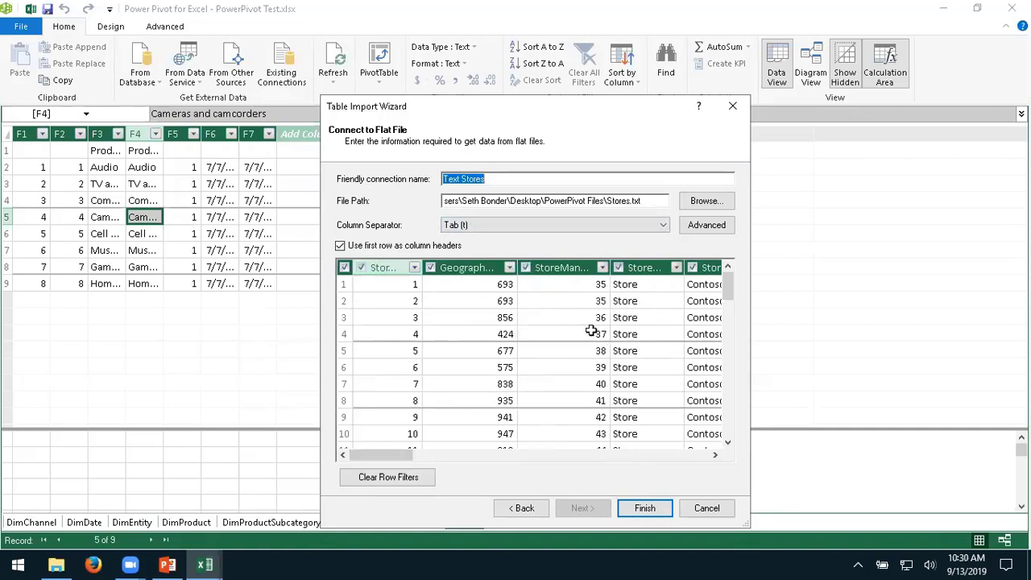
pyautogui.click(727, 434)
pyautogui.click(727, 434)
pyautogui.click(728, 436)
pyautogui.click(730, 430)
pyautogui.moveTo(731, 430); pyautogui.dragTo(732, 278)
# Name the text file connection Stores, finish the import and look over the imported rows
pyautogui.moveTo(461, 178); pyautogui.dragTo(438, 177)
pyautogui.press('BackSpace')
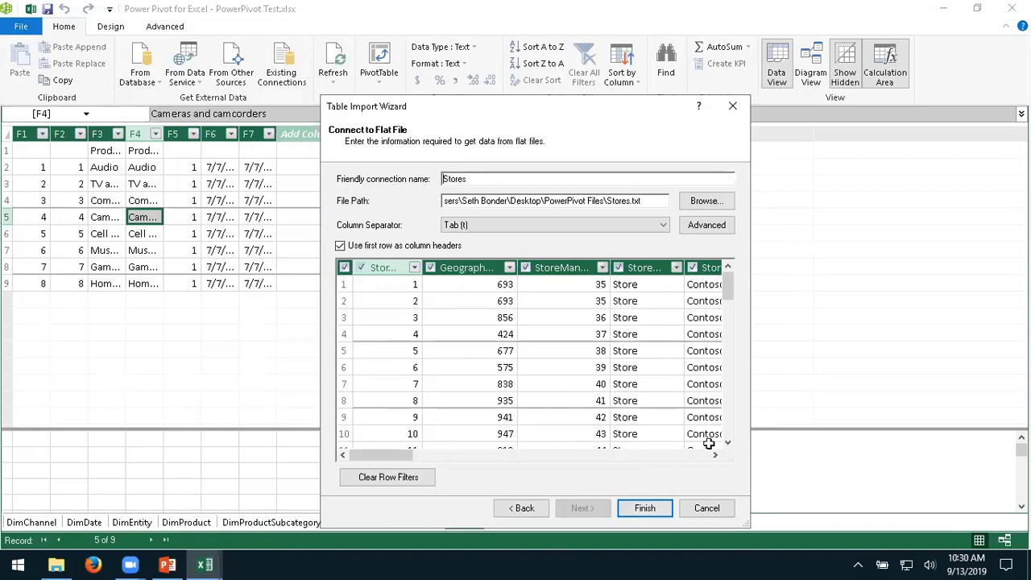
pyautogui.click(645, 508)
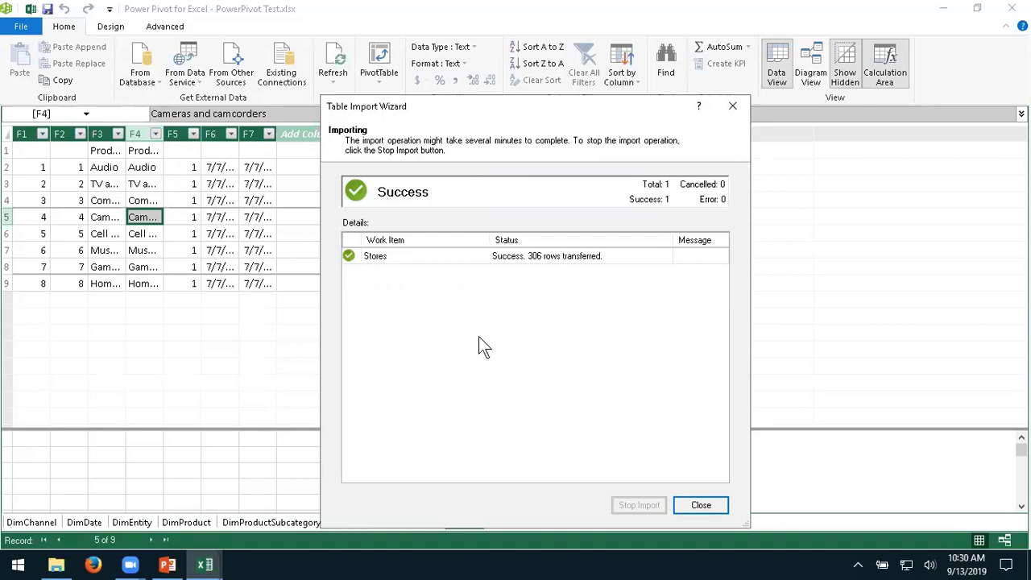
pyautogui.click(705, 509)
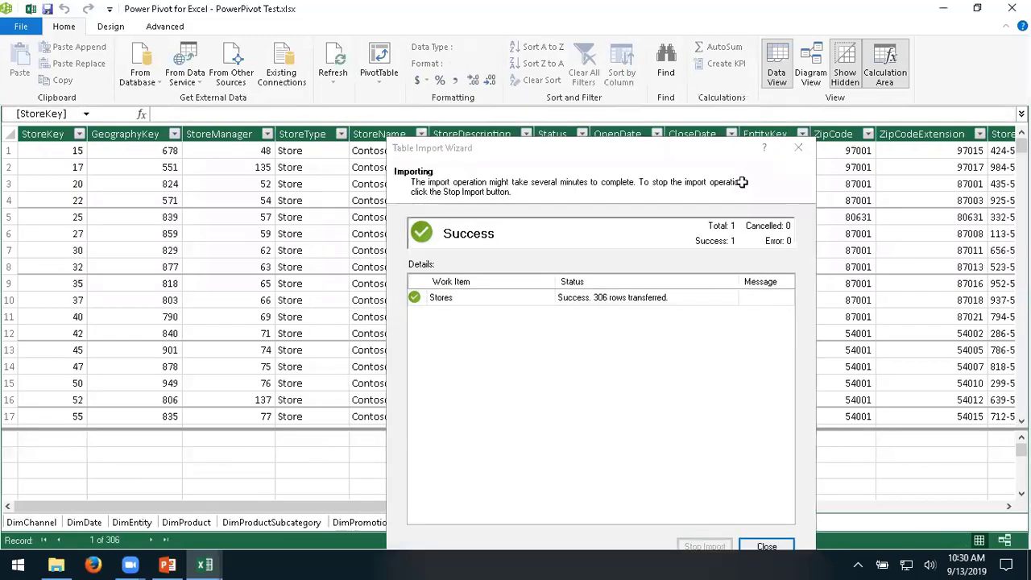
pyautogui.click(732, 106)
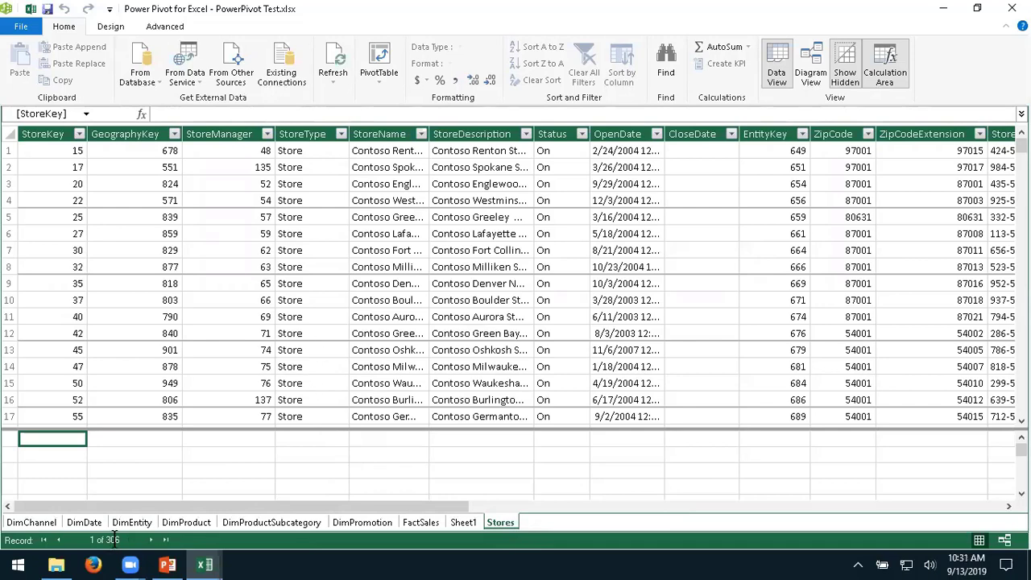
pyautogui.scroll(-3, 285, 391)
pyautogui.scroll(-2, 290, 391)
pyautogui.scroll(5, 298, 391)
# Start another import from other sources with the Excel File type and choose Geography as the source file
pyautogui.click(238, 75)
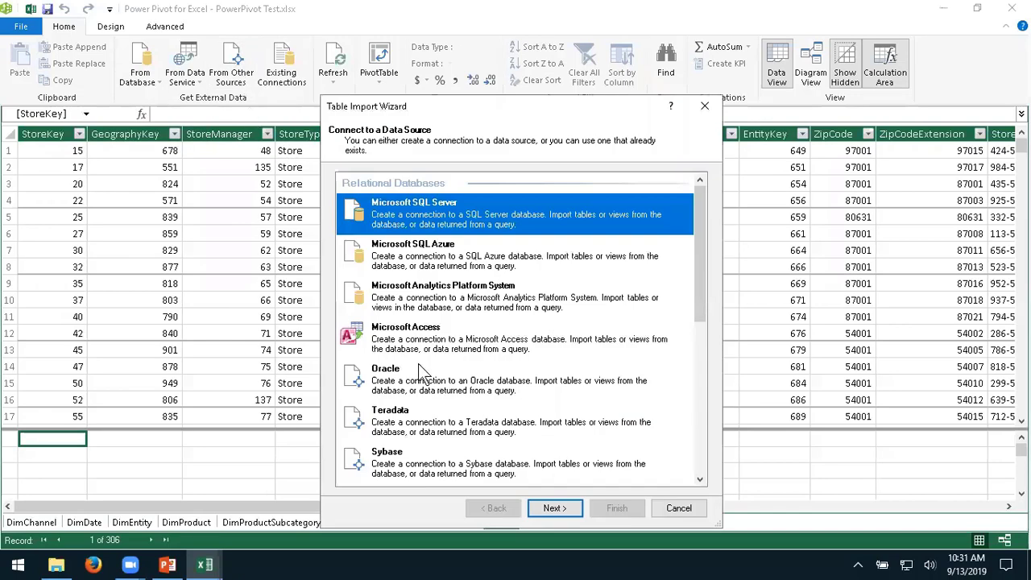
pyautogui.scroll(-5, 700, 462)
pyautogui.scroll(-3, 701, 460)
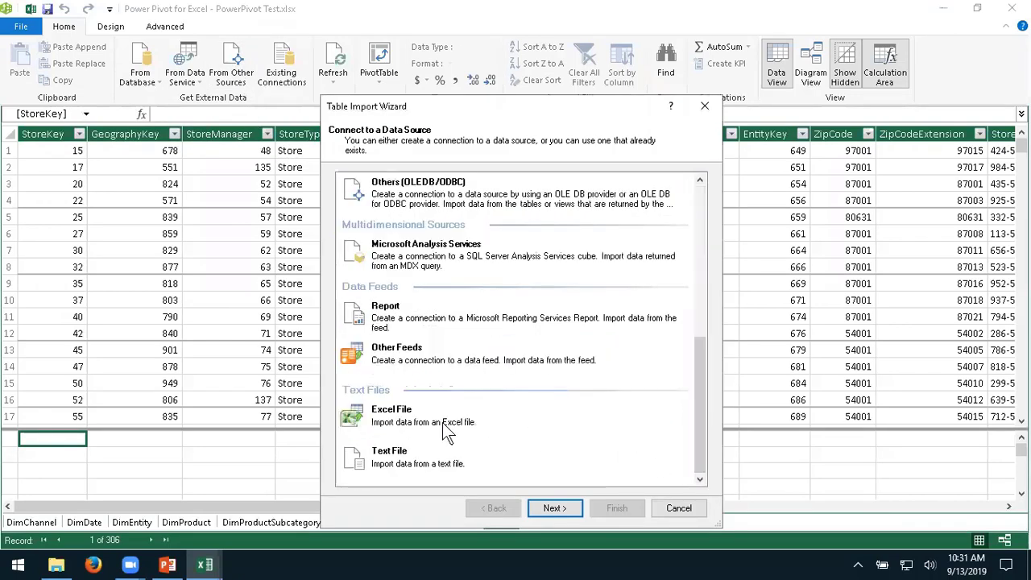
pyautogui.doubleClick(412, 412)
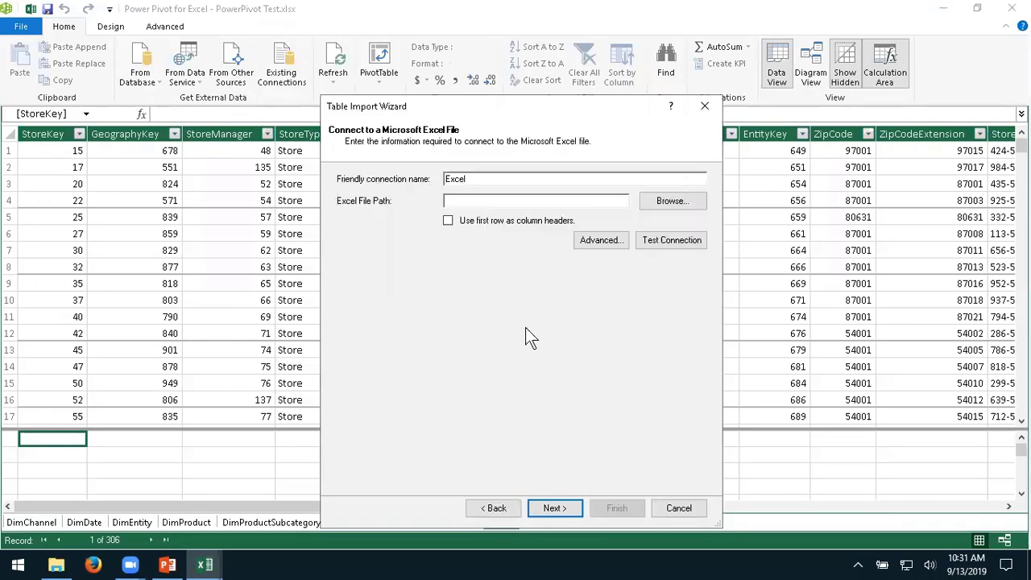
pyautogui.click(671, 202)
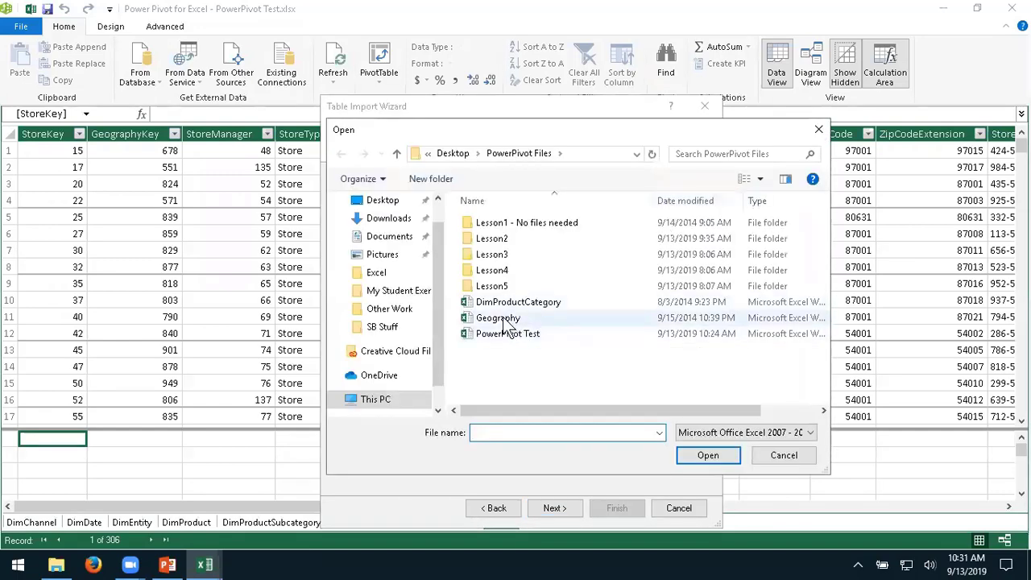
pyautogui.doubleClick(502, 318)
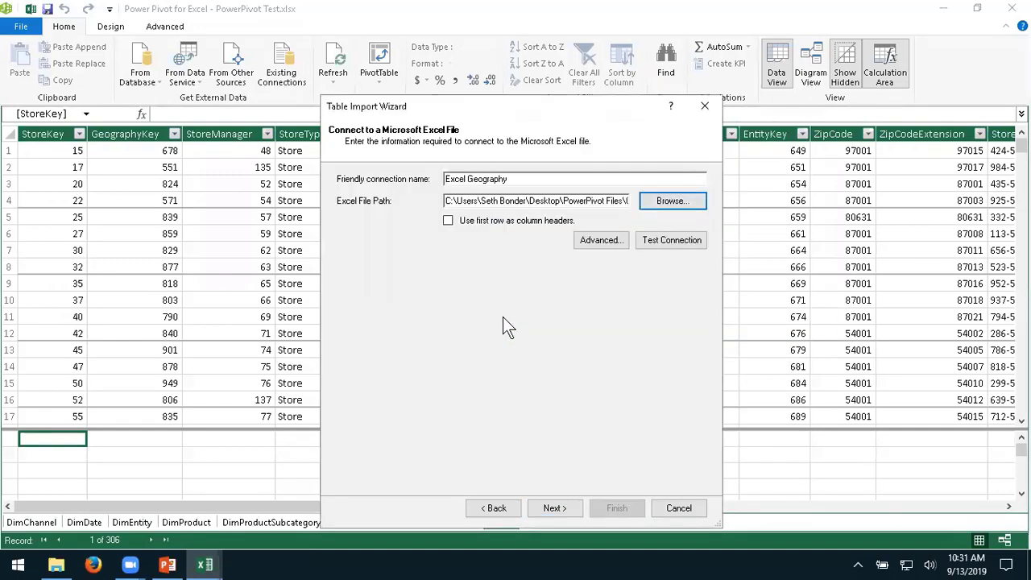
# Name the Excel connection Geography and test it
pyautogui.moveTo(466, 178); pyautogui.dragTo(420, 175)
pyautogui.press('Delete')
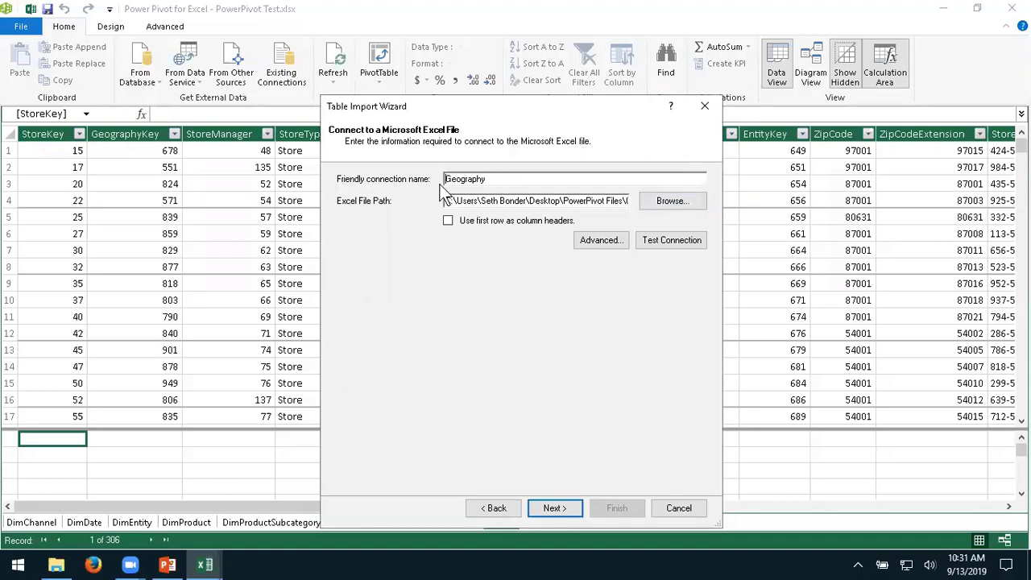
pyautogui.click(678, 240)
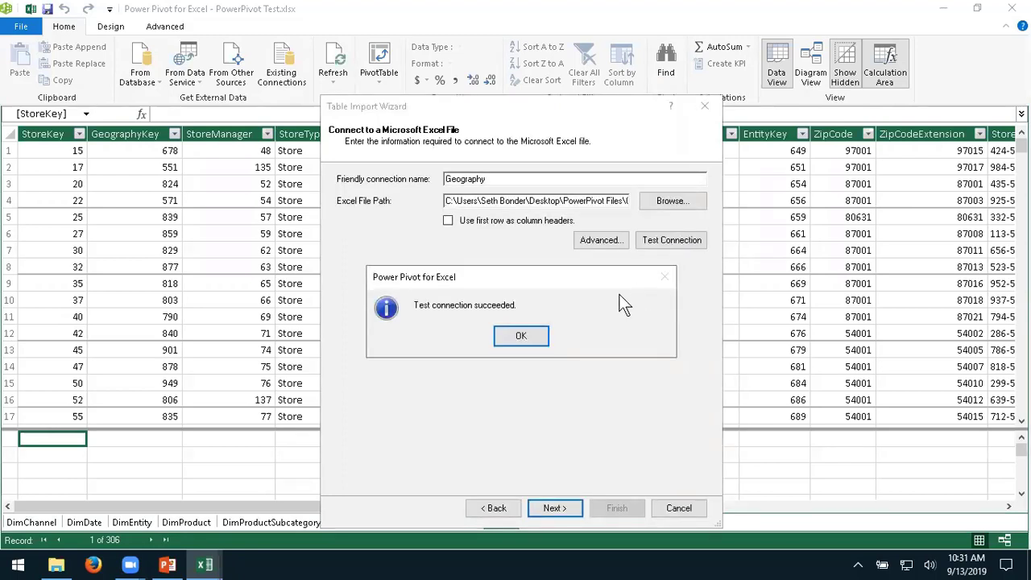
pyautogui.click(521, 335)
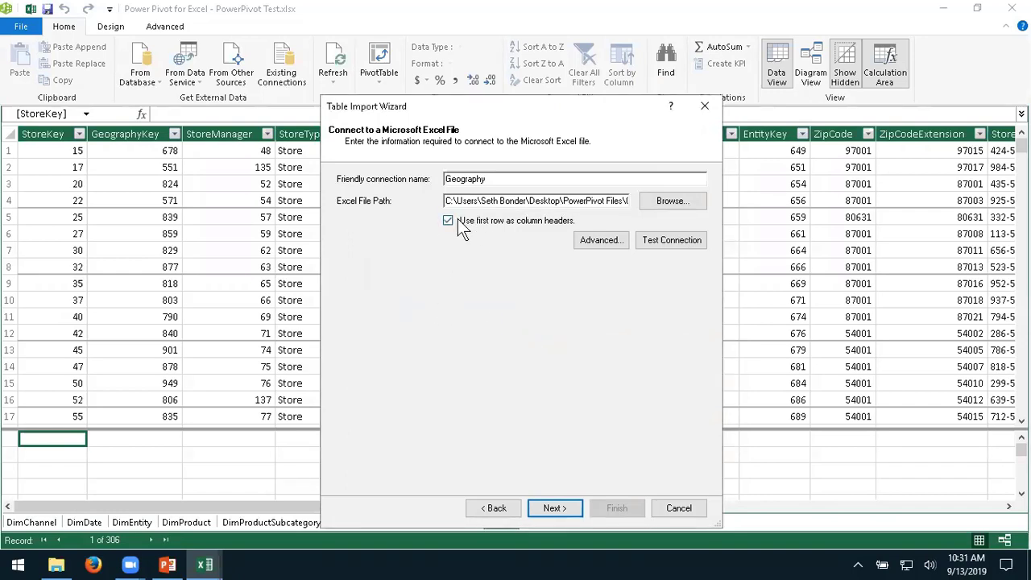
# Use the first row as column headers, import only the DimGeography$ table and close the import wizard
pyautogui.click(545, 509)
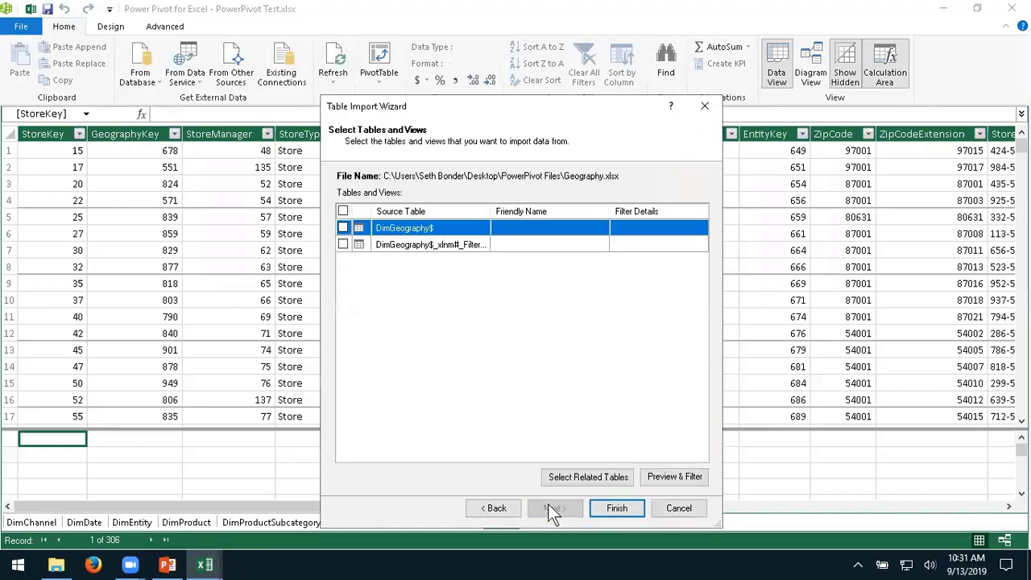
pyautogui.click(343, 229)
pyautogui.click(617, 508)
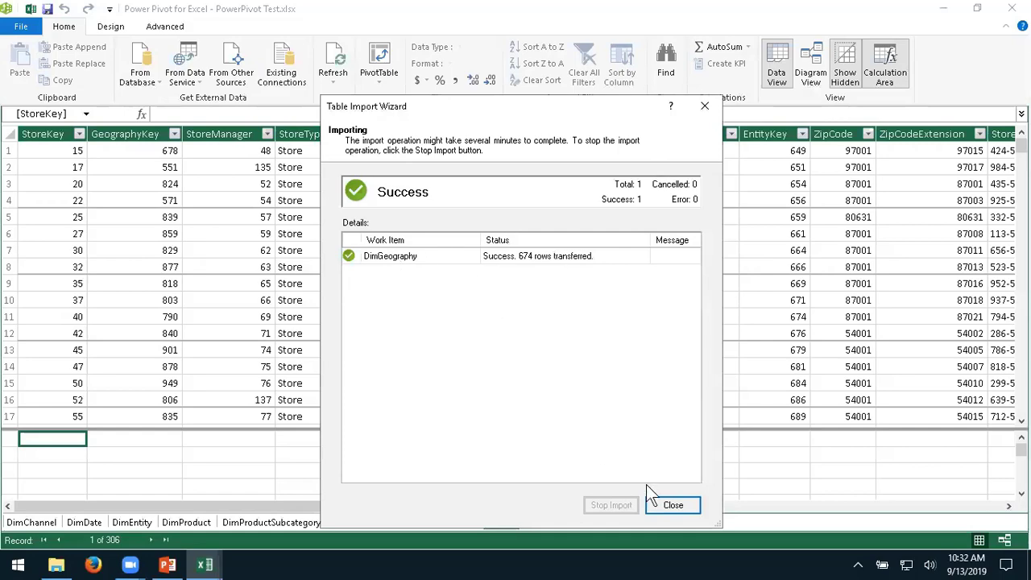
pyautogui.click(672, 505)
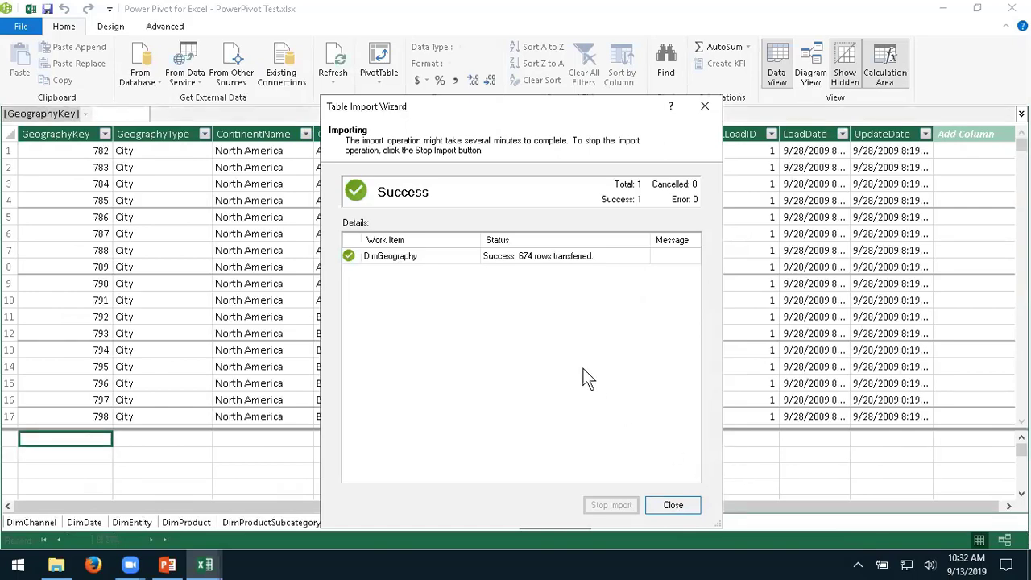
pyautogui.press('Return')
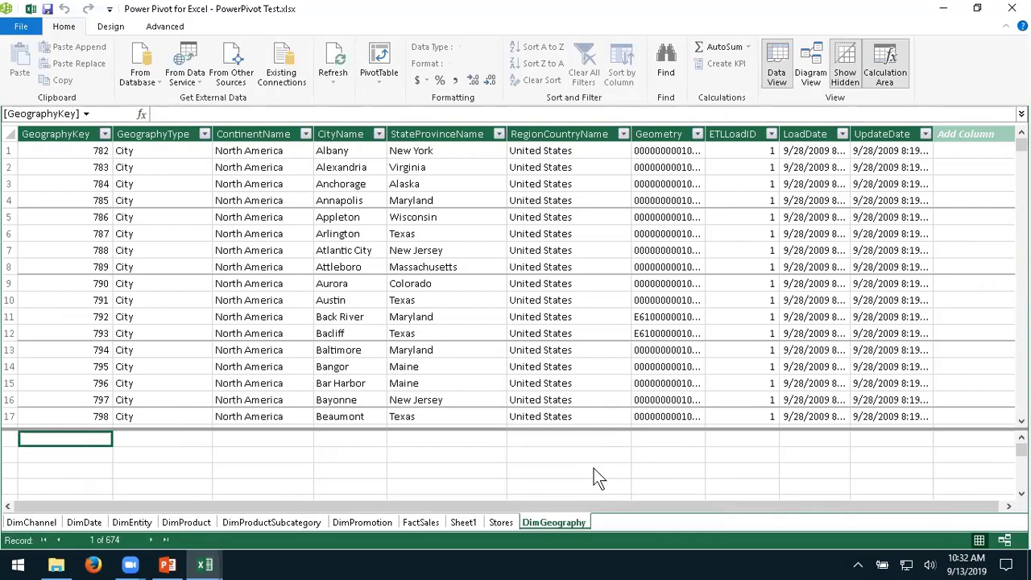
# Show the model as a diagram and place DimEntity below DimProductSubcategory, Stores to the right of it, and DimGeography under Stores
pyautogui.click(811, 64)
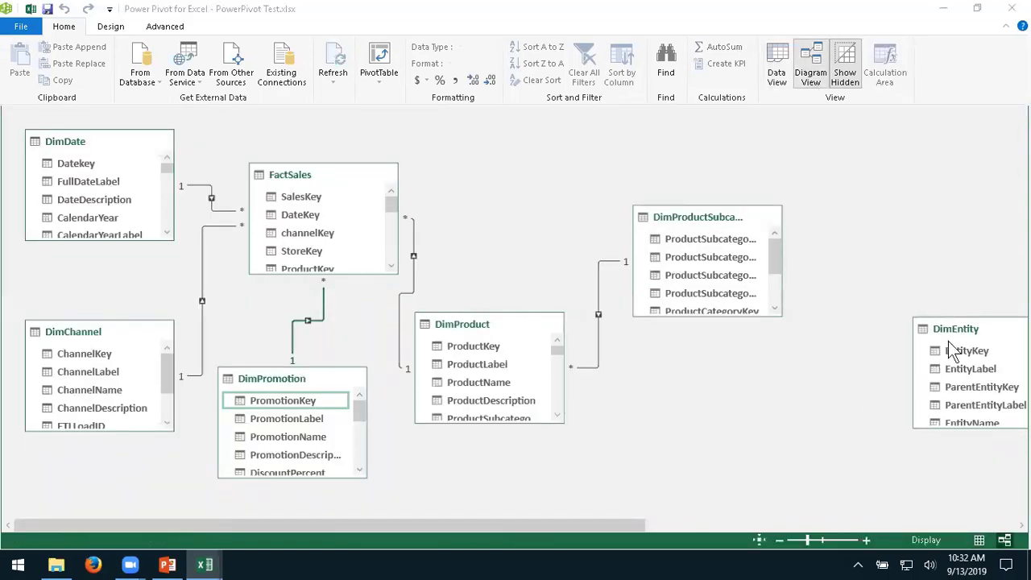
pyautogui.moveTo(955, 336); pyautogui.dragTo(699, 361)
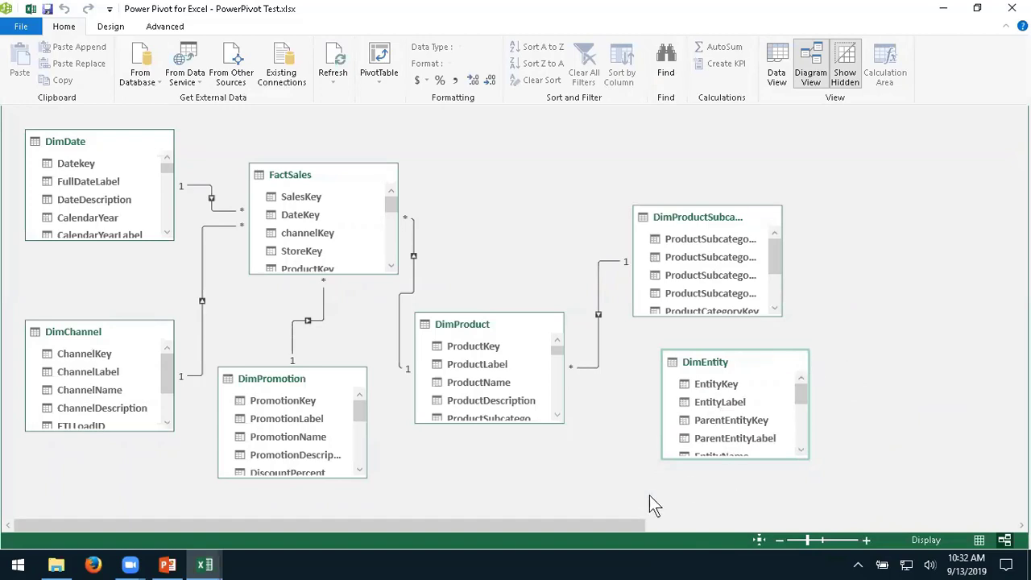
pyautogui.moveTo(600, 523); pyautogui.dragTo(822, 531)
pyautogui.moveTo(721, 268); pyautogui.dragTo(261, 144)
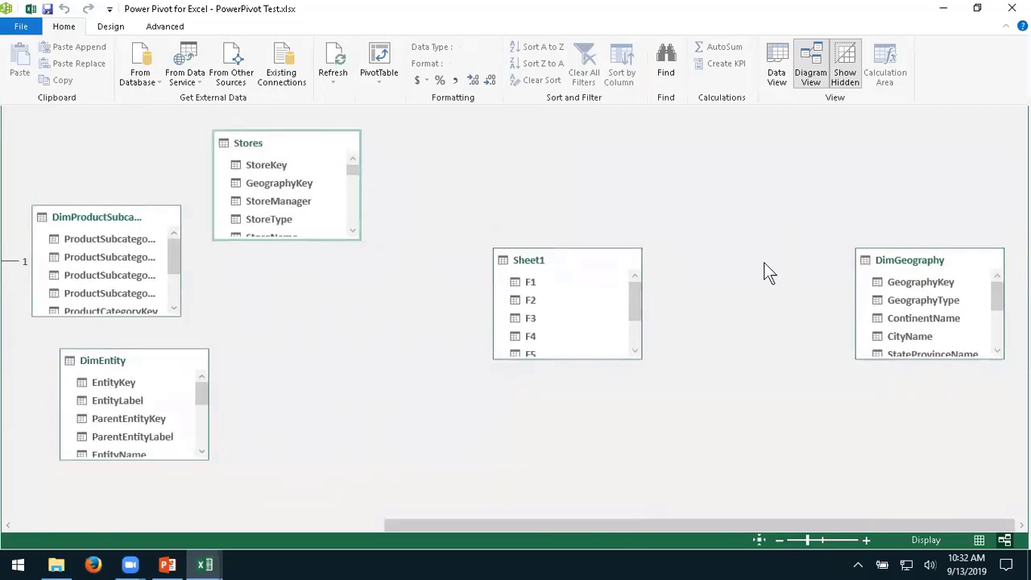
pyautogui.moveTo(897, 265); pyautogui.dragTo(262, 277)
pyautogui.hscroll(-5, 637, 403)
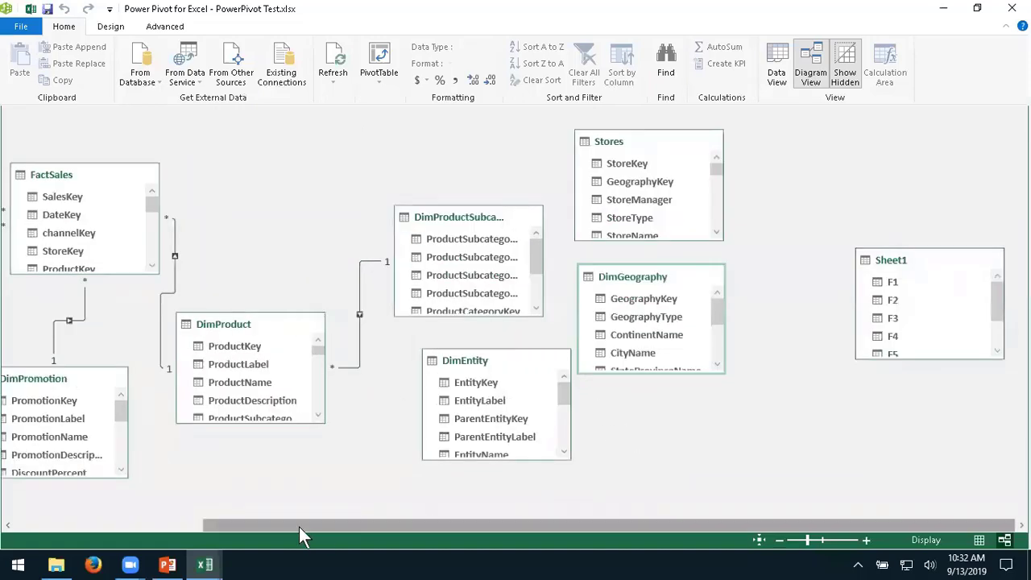
pyautogui.hscroll(-3, 241, 522)
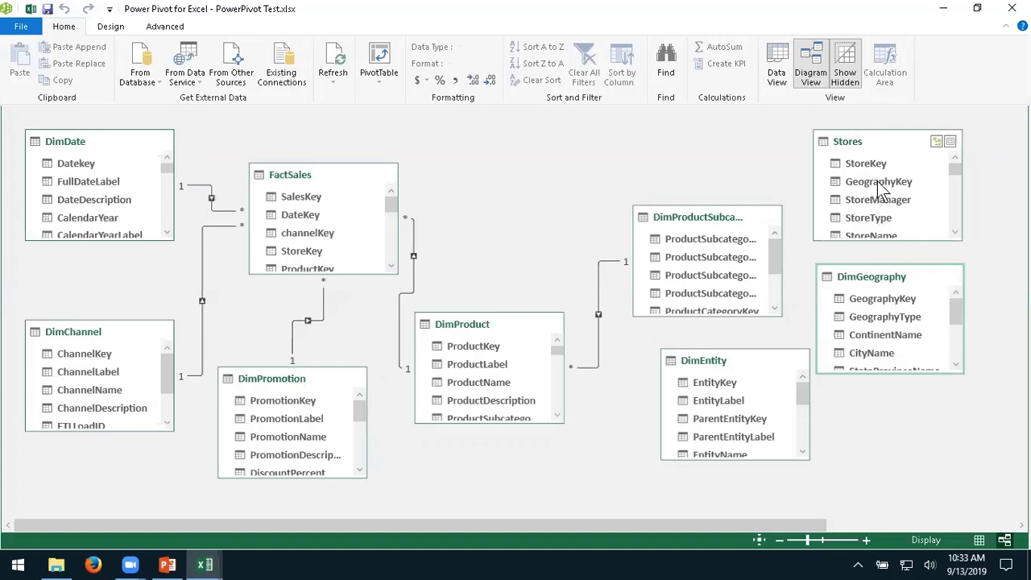
# Relate Stores to DimGeography through their GeographyKey columns and check the relationship's details without changing them
pyautogui.moveTo(880, 187); pyautogui.dragTo(890, 306)
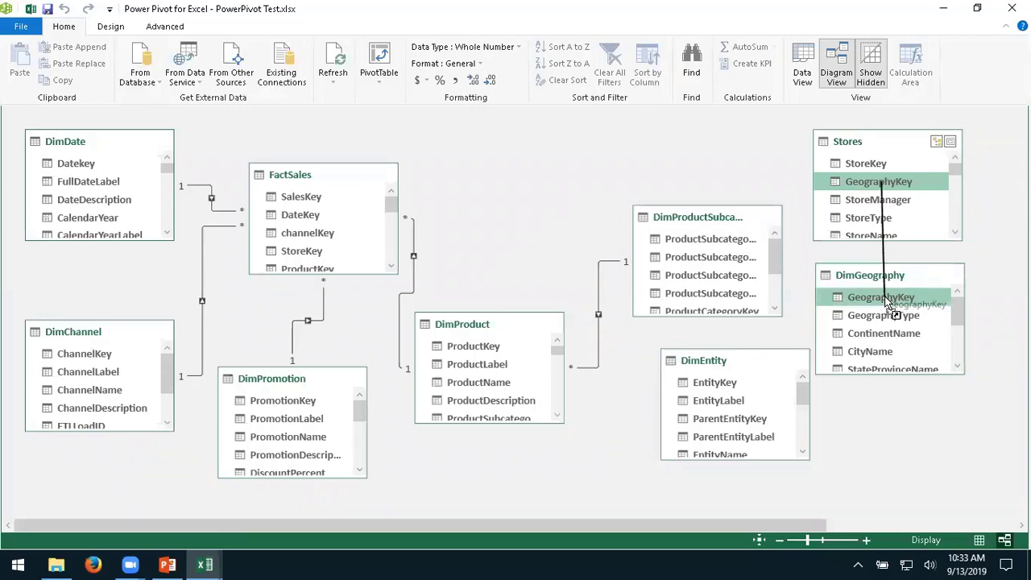
pyautogui.moveTo(889, 308); pyautogui.dragTo(883, 296)
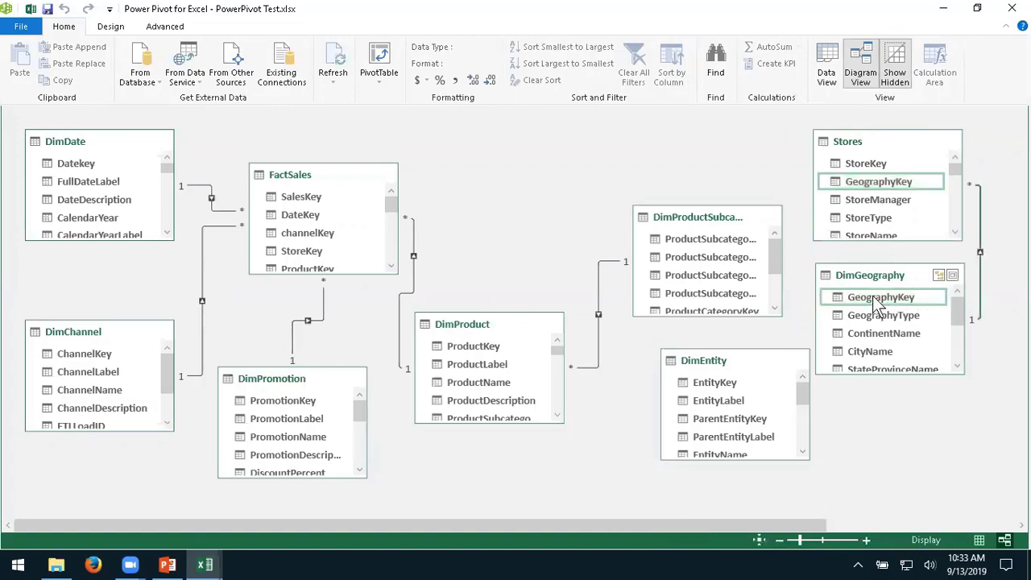
pyautogui.doubleClick(980, 285)
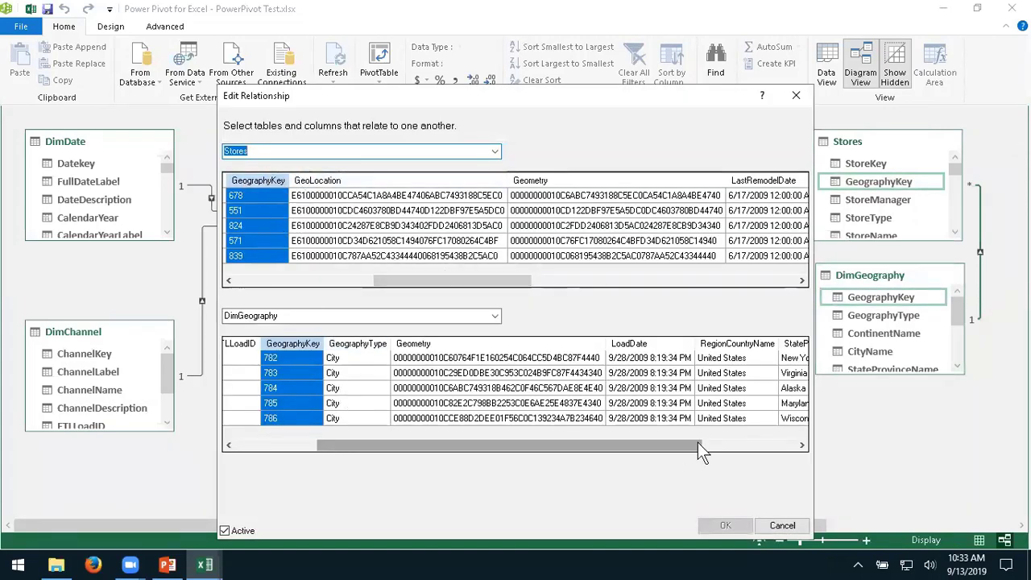
pyautogui.click(796, 96)
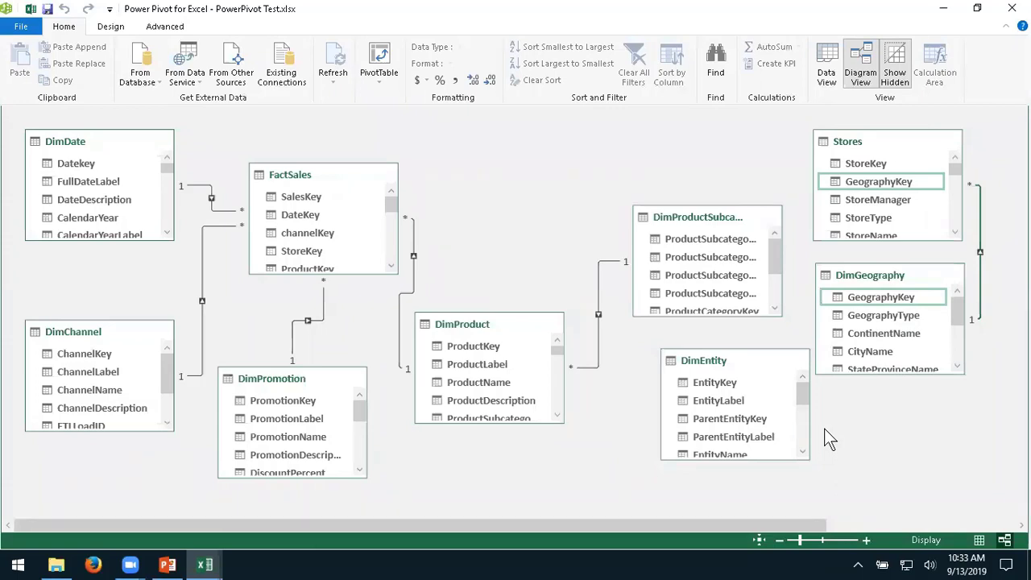
# Place DimEntity above DimProduct in the diagram and look through the fields of DimGeography
pyautogui.moveTo(749, 397)
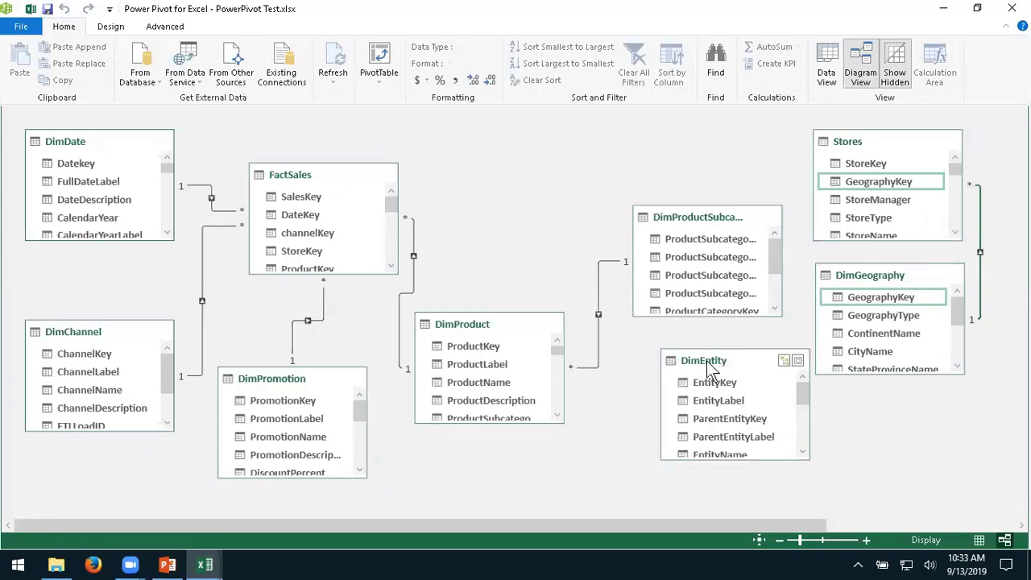
pyautogui.moveTo(708, 367); pyautogui.dragTo(489, 133)
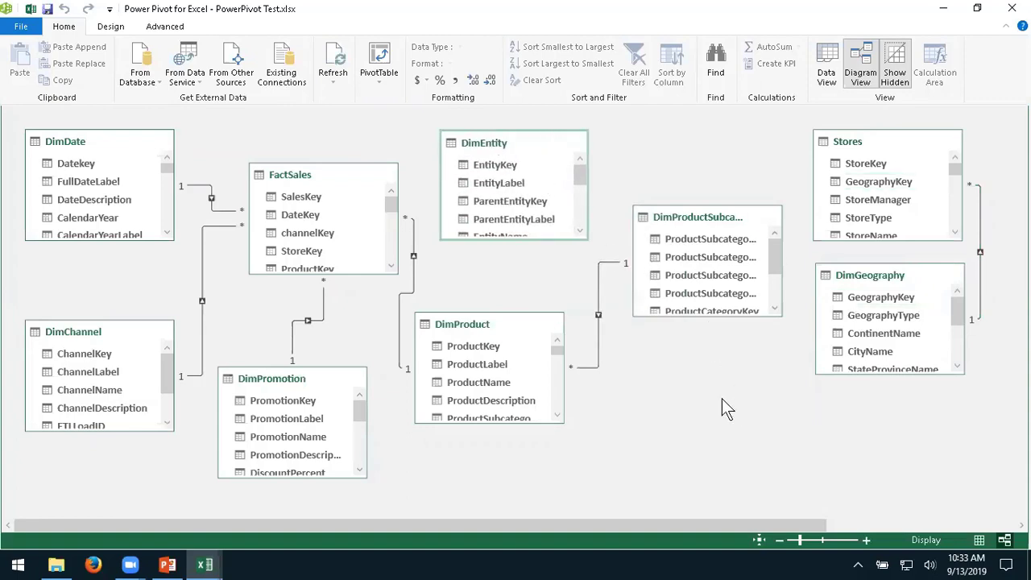
pyautogui.click(957, 366)
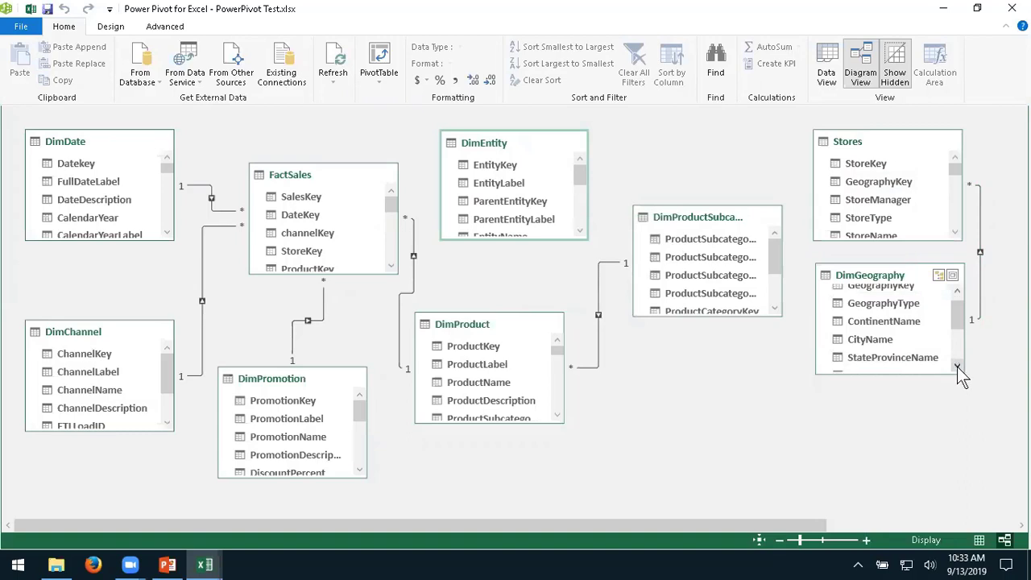
pyautogui.click(957, 367)
pyautogui.click(957, 294)
pyautogui.click(957, 292)
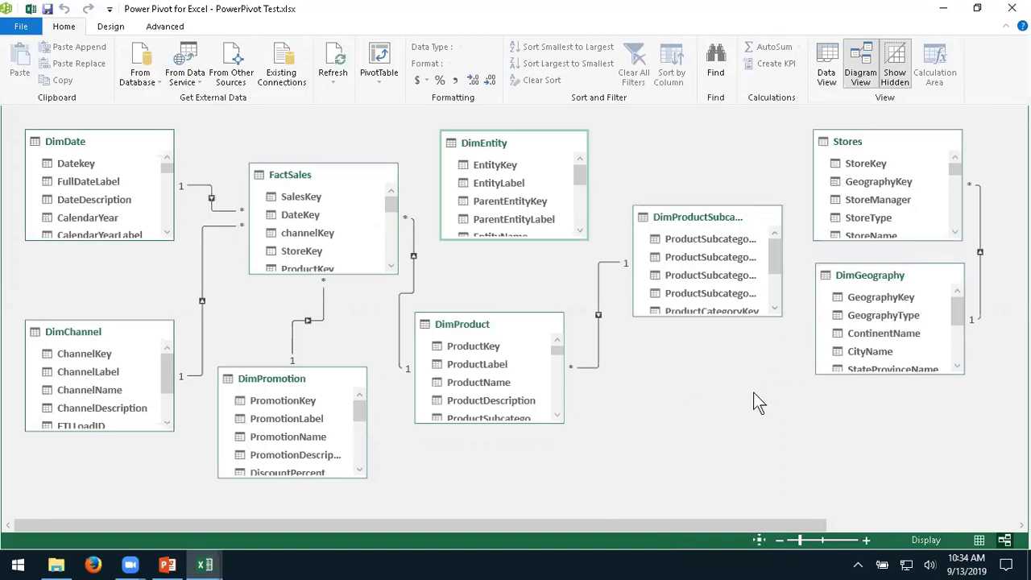
# Save the data model, switch back to the Excel workbook and save it as well
pyautogui.click(47, 10)
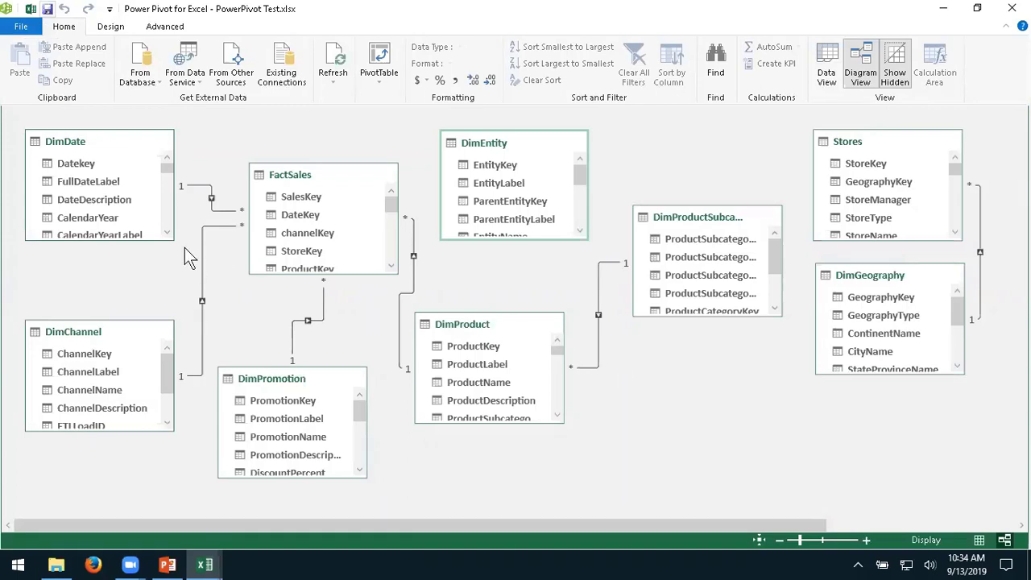
pyautogui.click(31, 10)
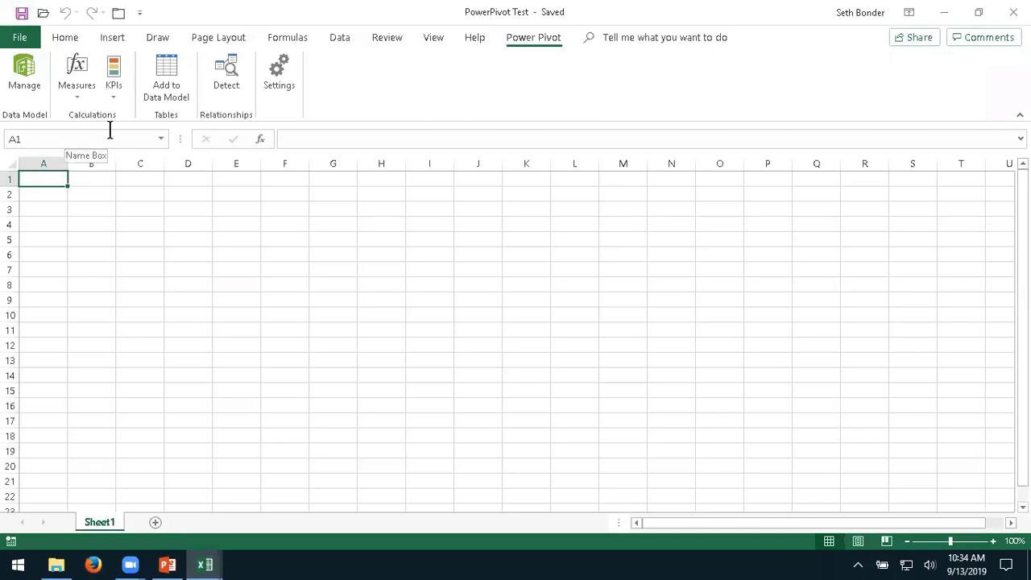
pyautogui.click(22, 13)
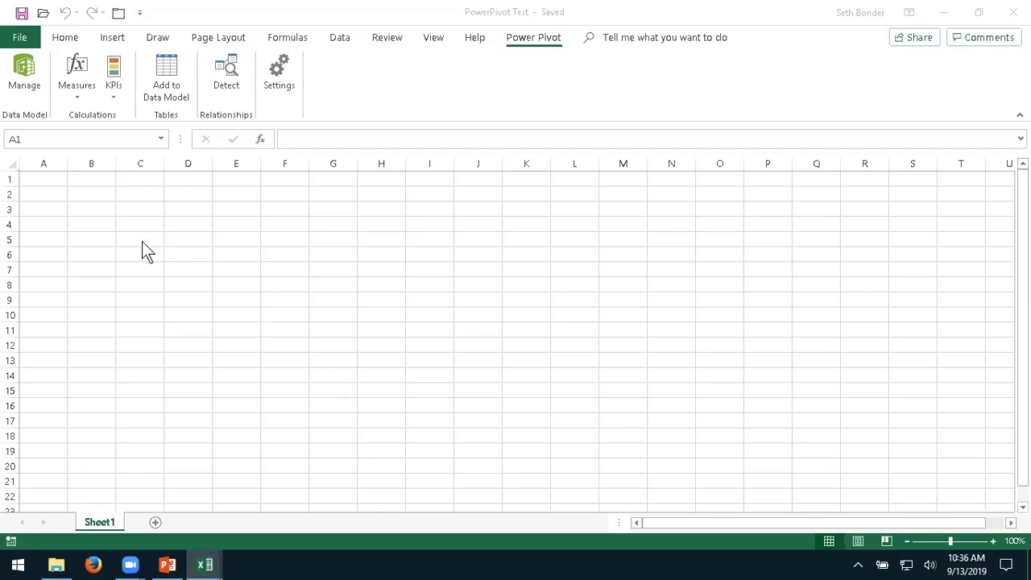
# Reopen the Power Pivot data model and switch it from the diagram to the data grid
pyautogui.click(30, 70)
pyautogui.click(31, 71)
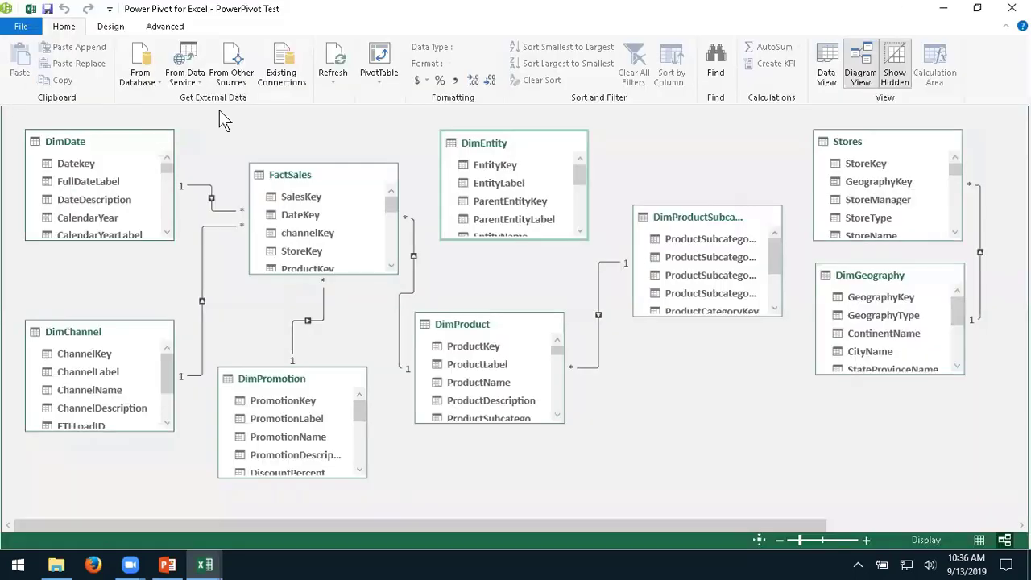
pyautogui.click(828, 61)
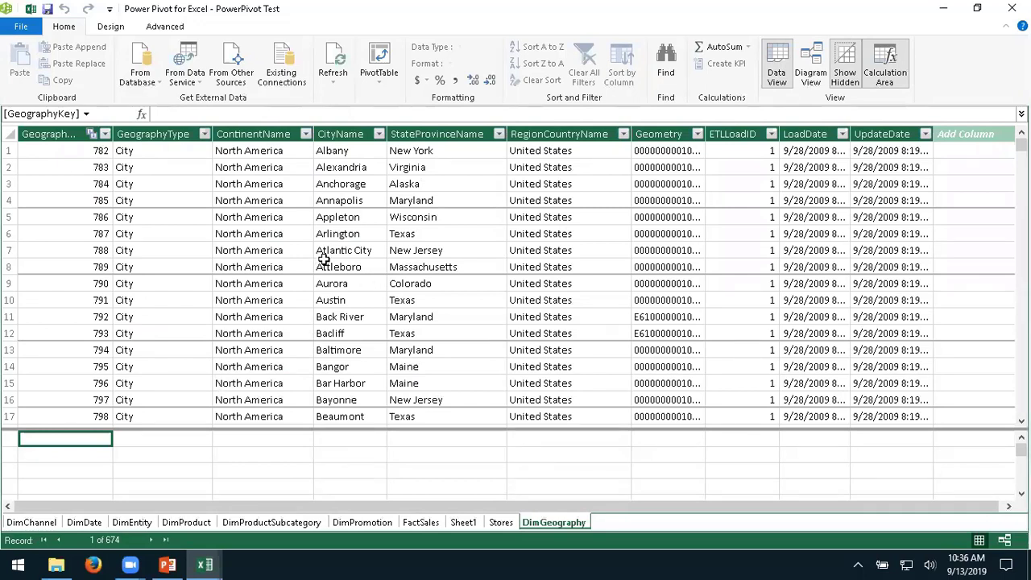
# Create a PivotTable from the data model on the existing worksheet at 'Sheet1'!$A$1
pyautogui.click(379, 82)
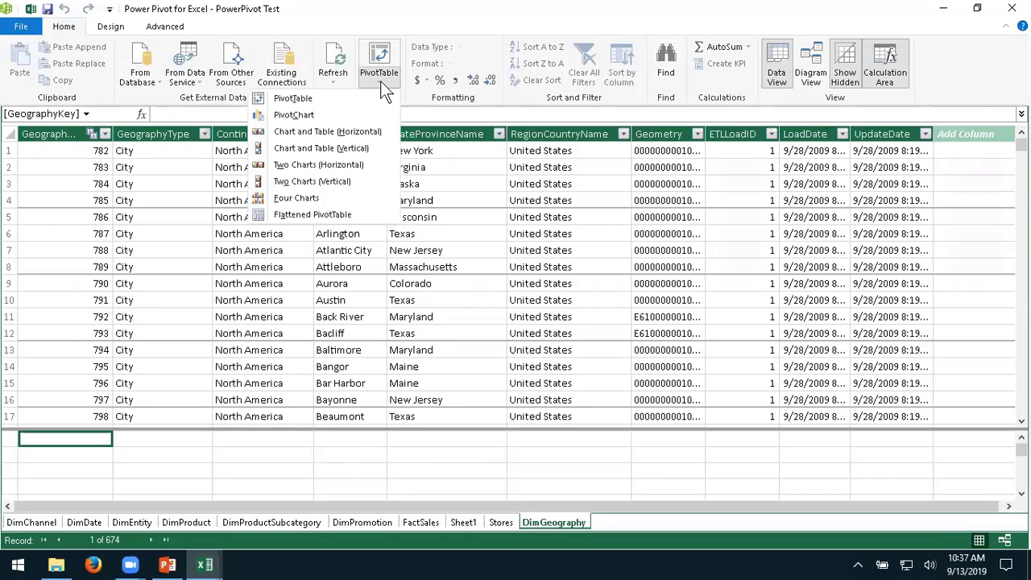
pyautogui.click(307, 99)
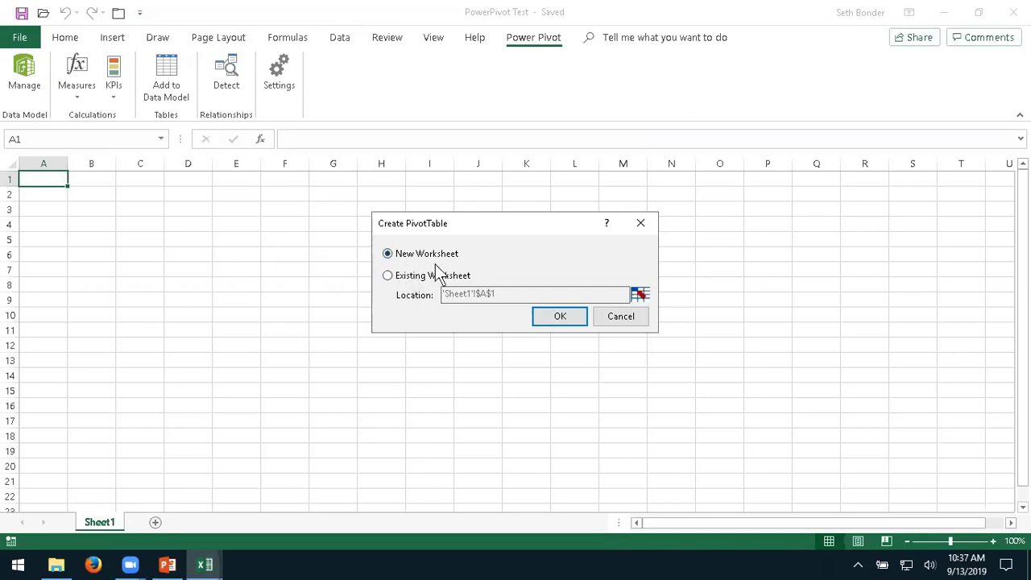
pyautogui.click(387, 276)
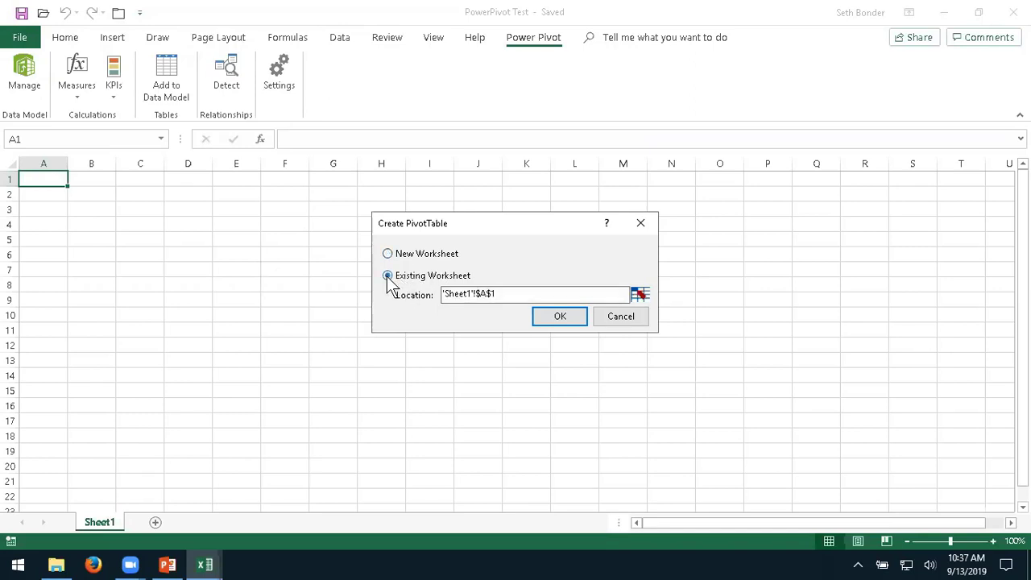
pyautogui.click(560, 316)
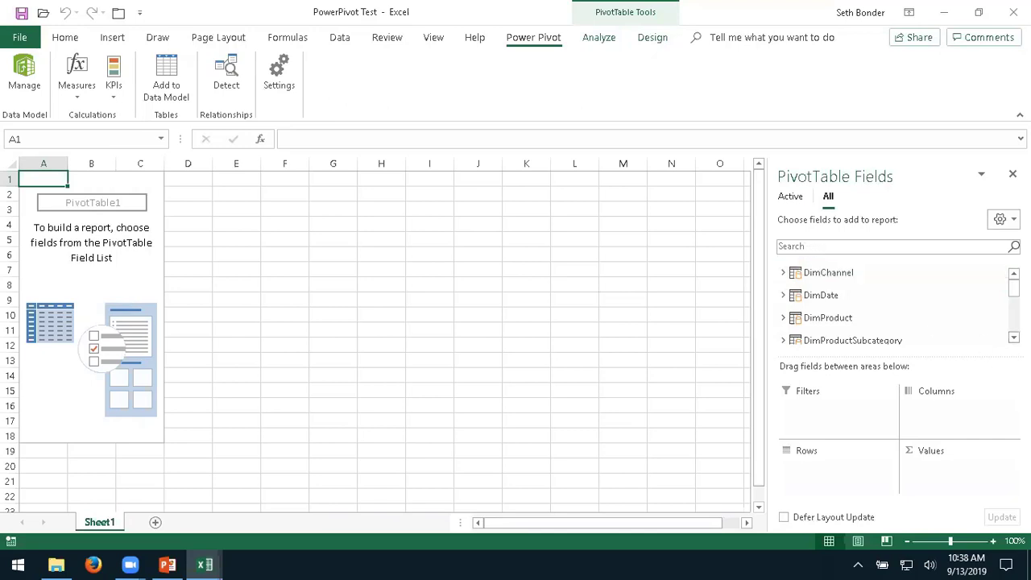
# Add the SalesAmount field of the FactSales table to the PivotTable's values
pyautogui.scroll(-3, 893, 306)
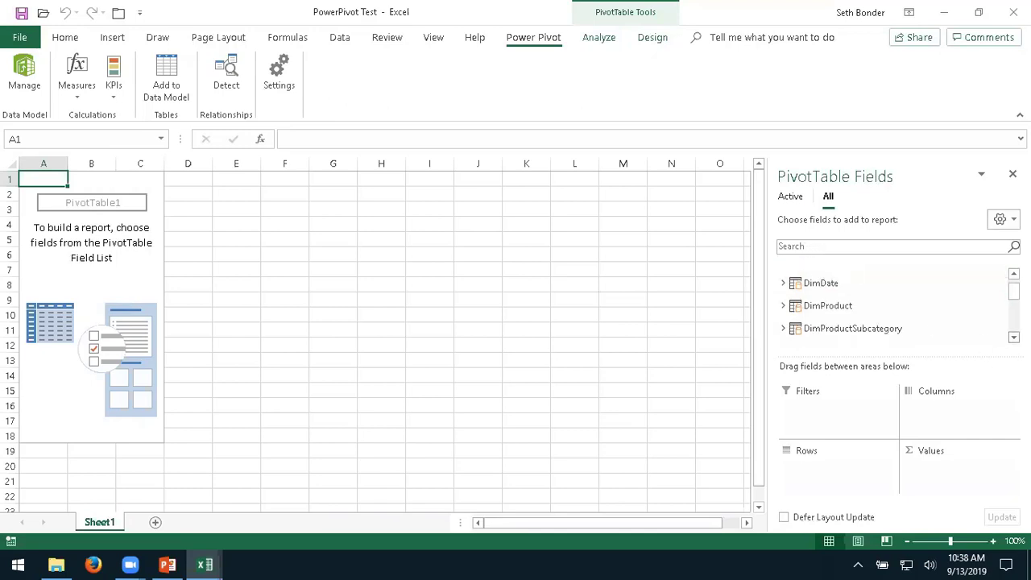
pyautogui.scroll(-1, 954, 323)
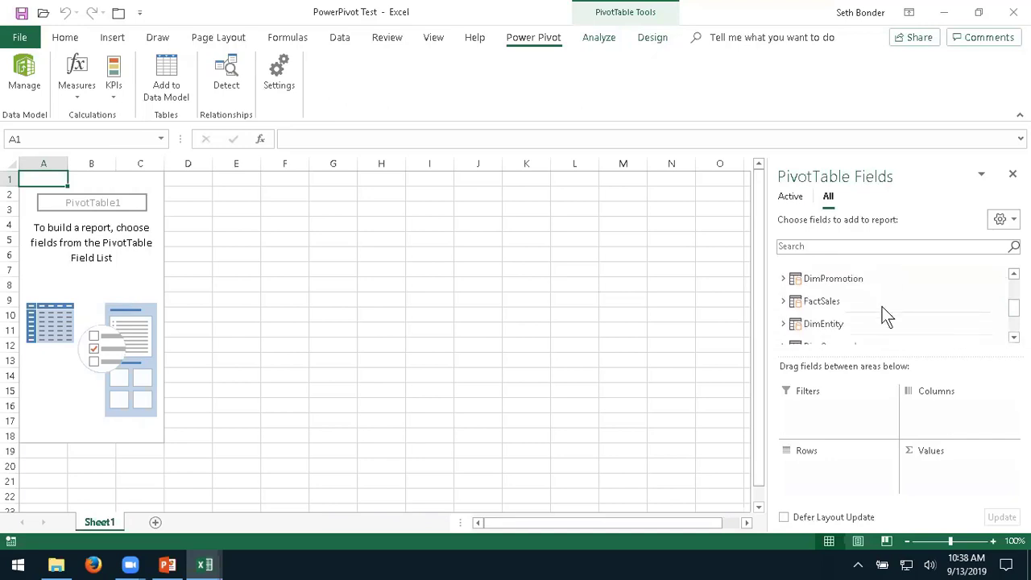
pyautogui.click(783, 302)
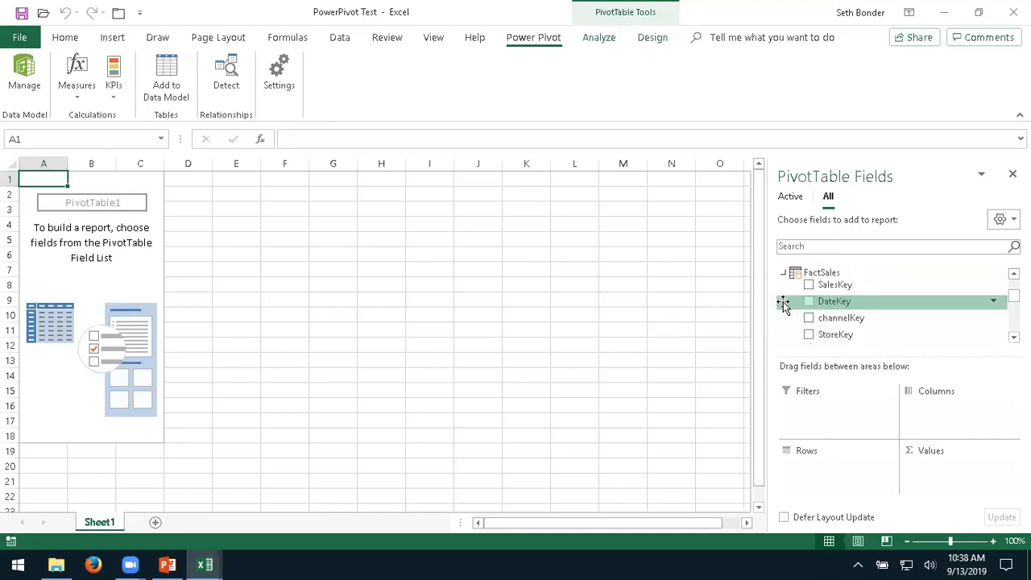
pyautogui.scroll(-5, 894, 306)
pyautogui.scroll(-3, 893, 306)
pyautogui.scroll(-3, 893, 306)
pyautogui.scroll(-1, 894, 306)
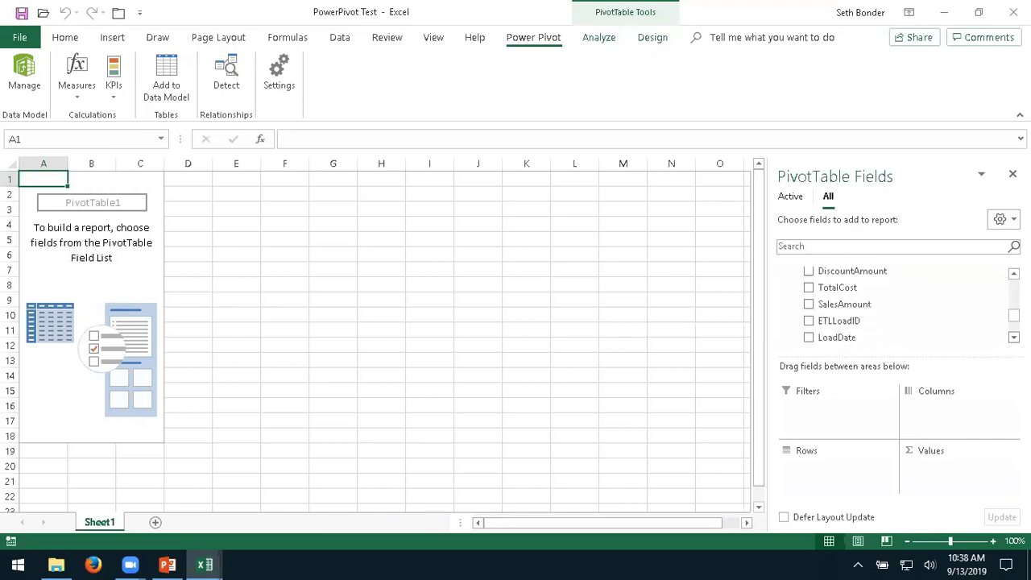
pyautogui.click(808, 305)
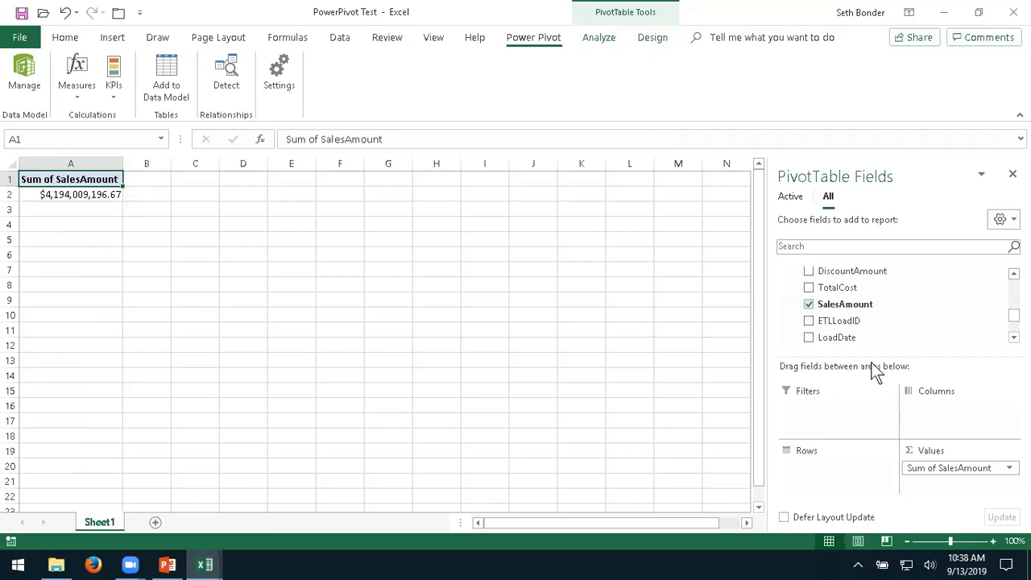
# Collapse FactSales in the field list and add CalendarYear from DimDate to the PivotTable's columns
pyautogui.scroll(4, 873, 341)
pyautogui.scroll(3, 873, 341)
pyautogui.scroll(-1, 873, 341)
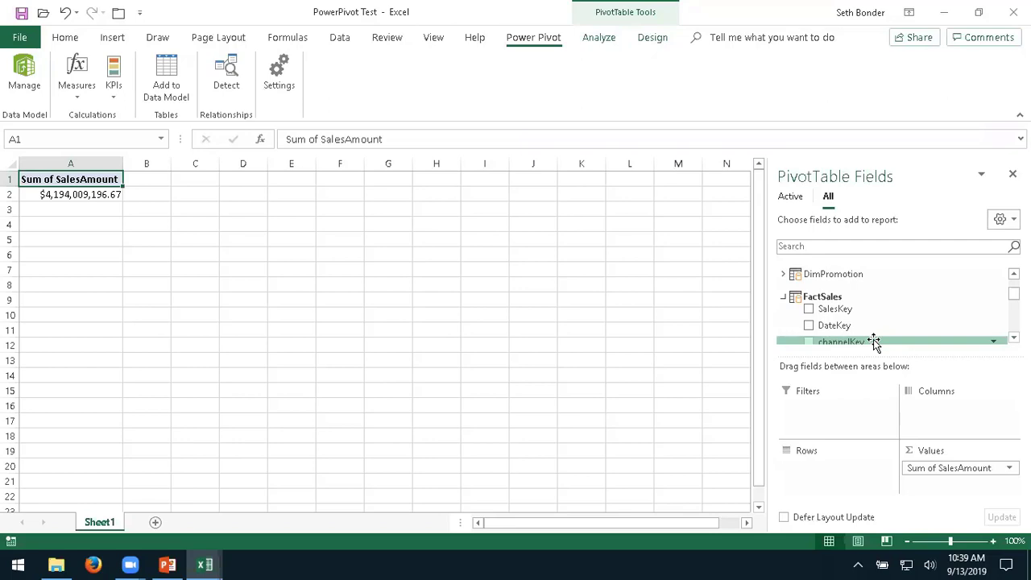
pyautogui.click(782, 299)
pyautogui.scroll(2, 822, 299)
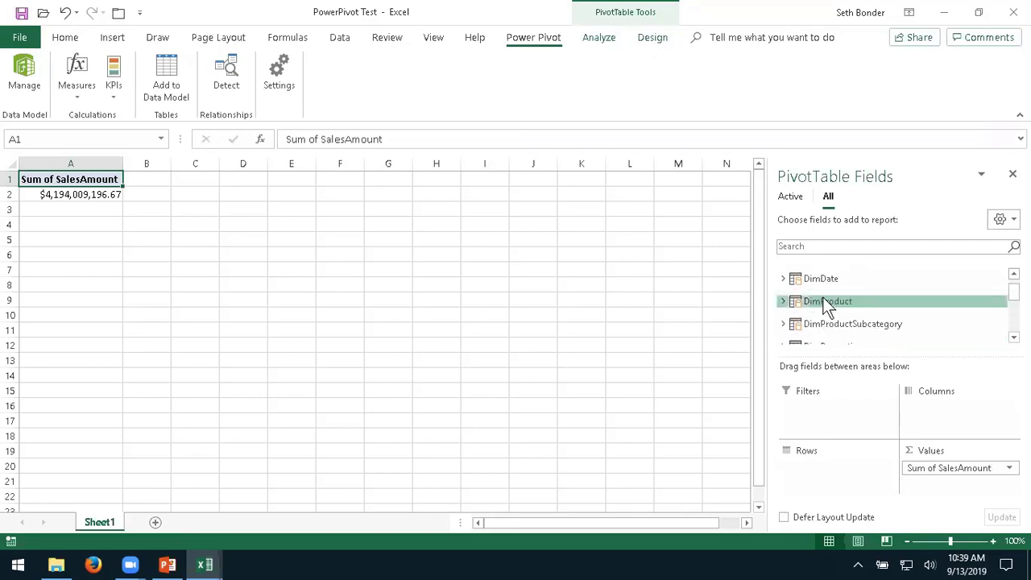
pyautogui.click(782, 278)
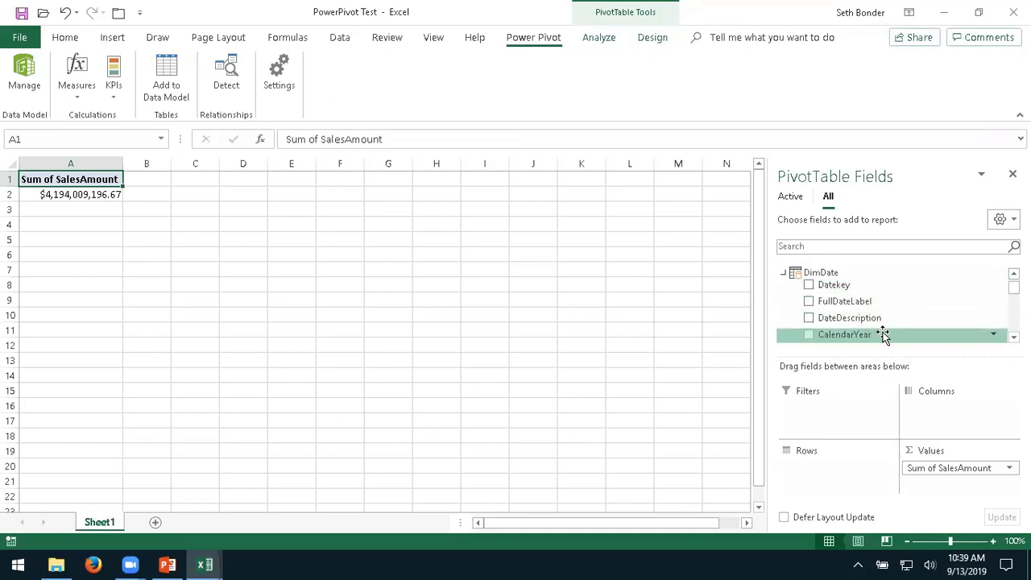
pyautogui.click(1013, 337)
pyautogui.click(1013, 337)
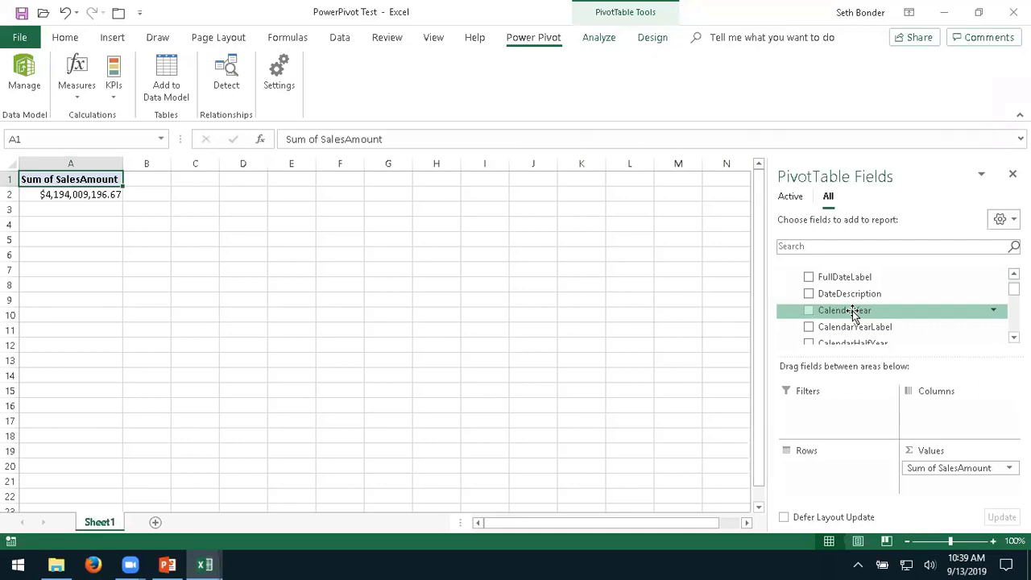
pyautogui.moveTo(851, 310); pyautogui.dragTo(944, 419)
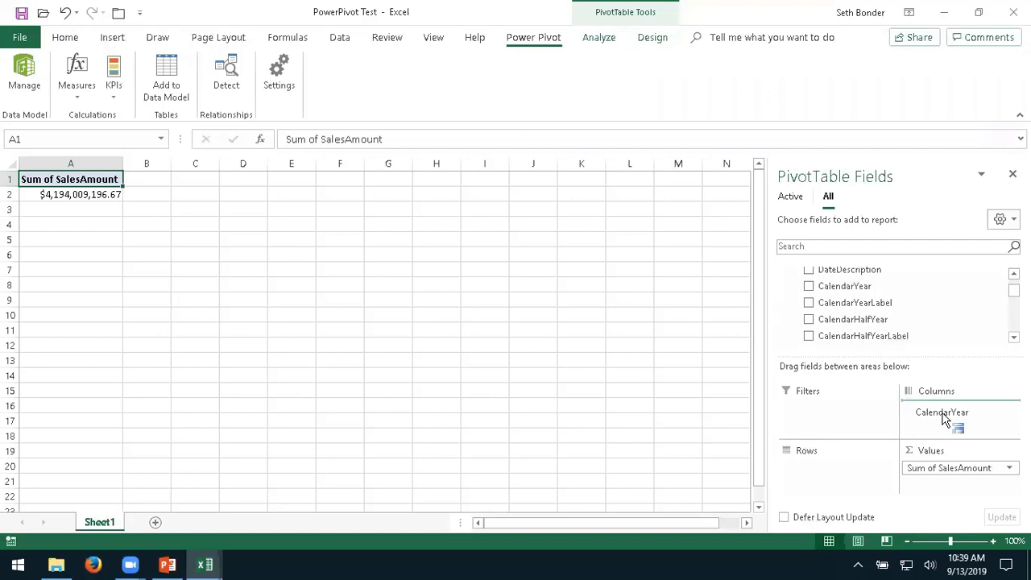
pyautogui.moveTo(944, 419); pyautogui.dragTo(942, 413)
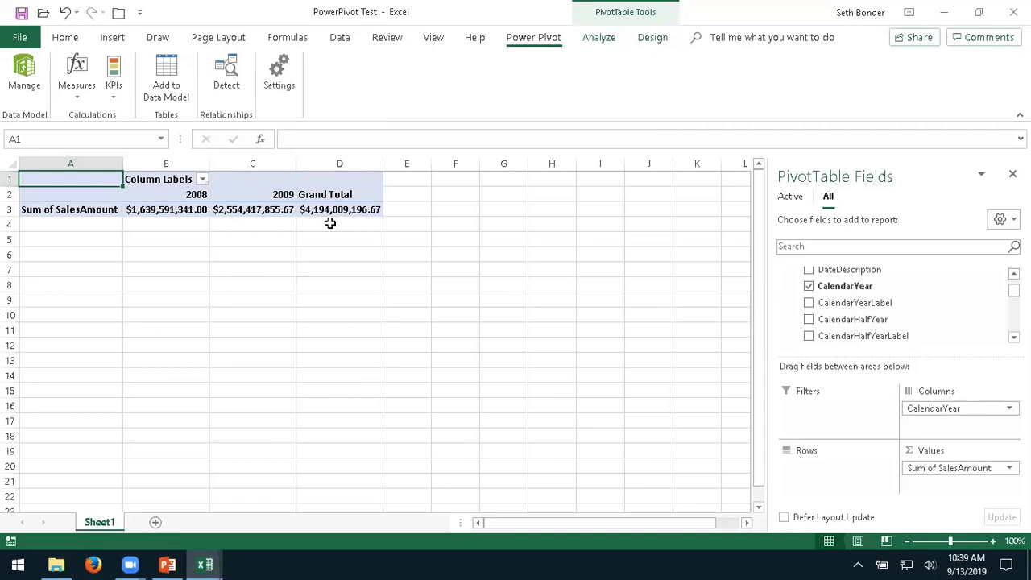
# Add ProductSubcategoryName from DimProductSubcategory to the PivotTable's rows, collapsing the DimDate and DimProductSubcategory field lists
pyautogui.scroll(2, 898, 332)
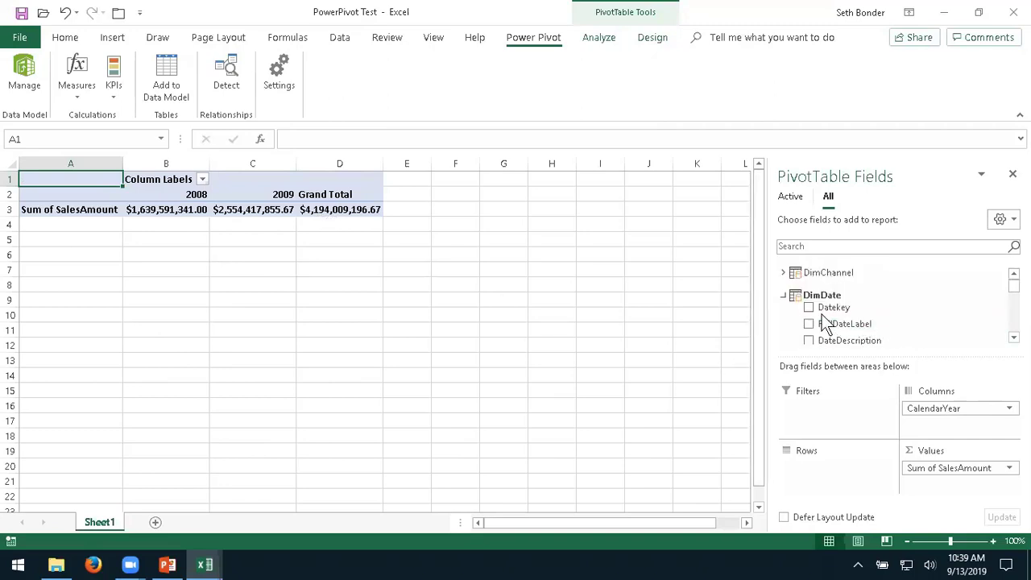
pyautogui.click(782, 295)
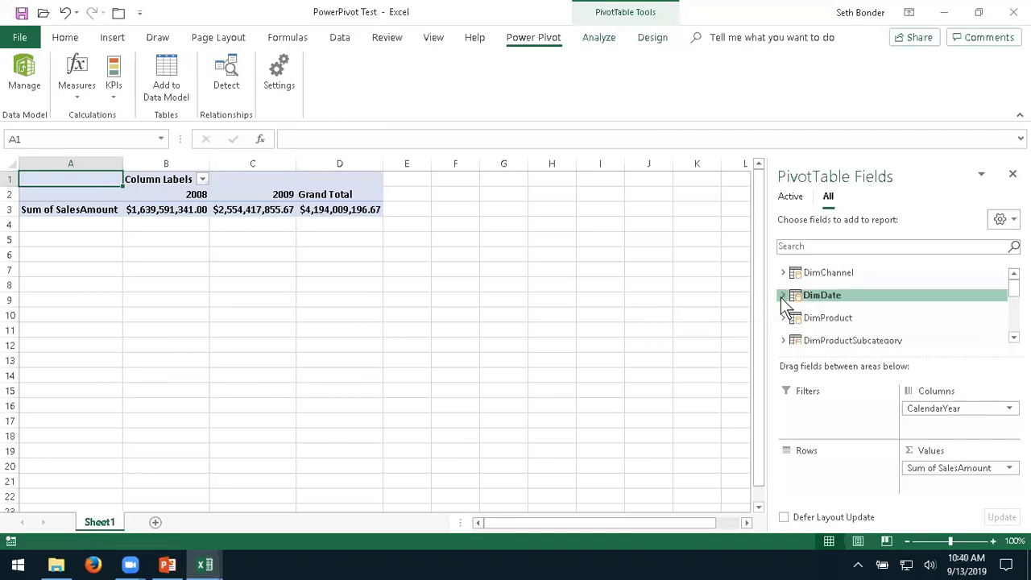
pyautogui.click(783, 340)
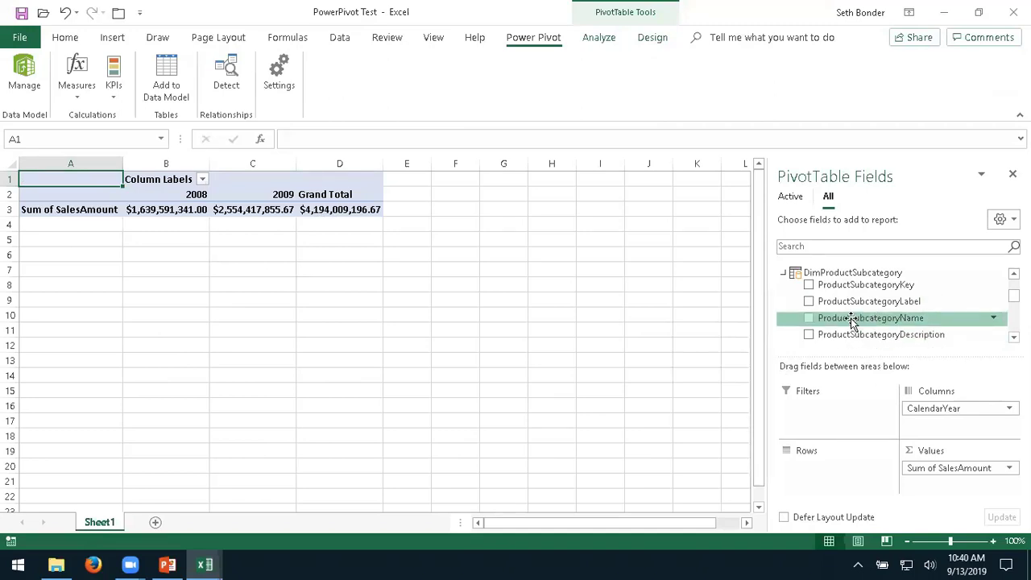
pyautogui.moveTo(851, 321); pyautogui.dragTo(830, 465)
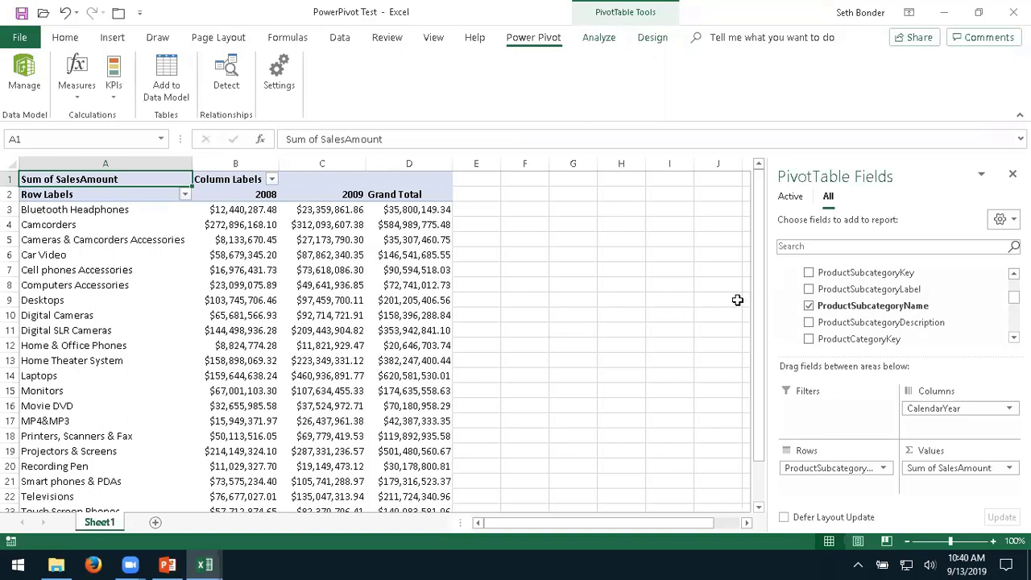
pyautogui.scroll(2, 797, 301)
pyautogui.scroll(-1, 797, 299)
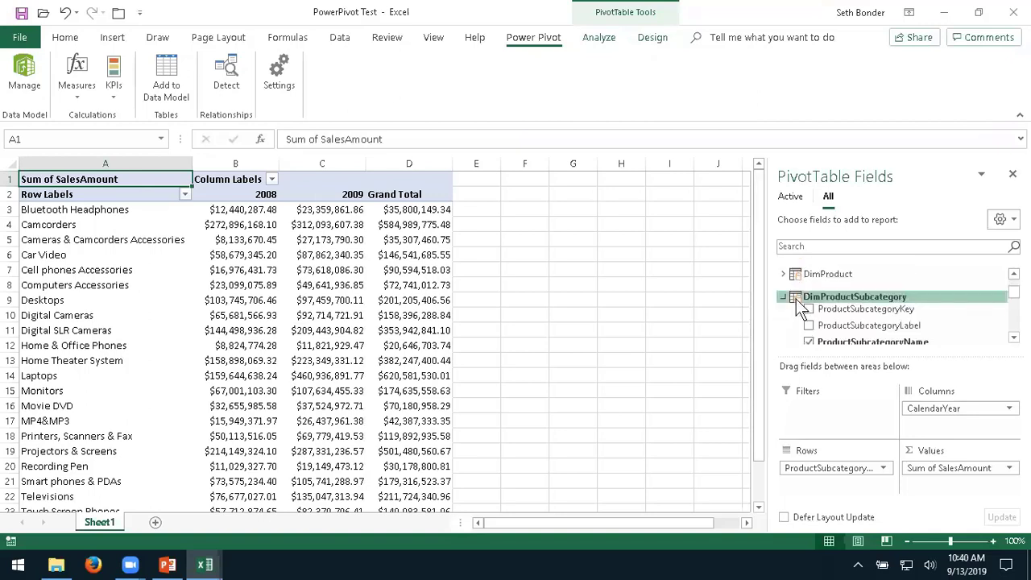
pyautogui.click(783, 296)
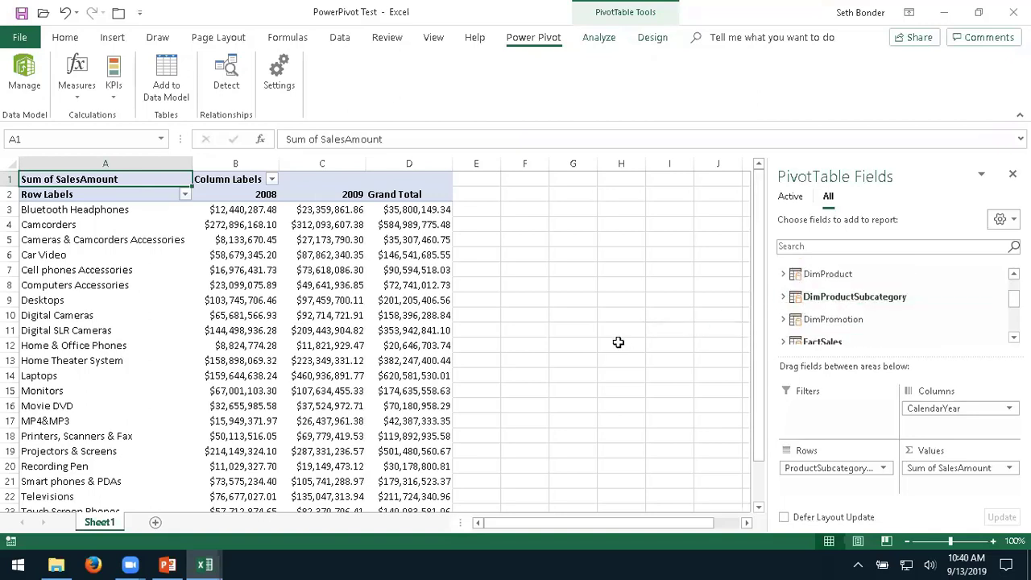
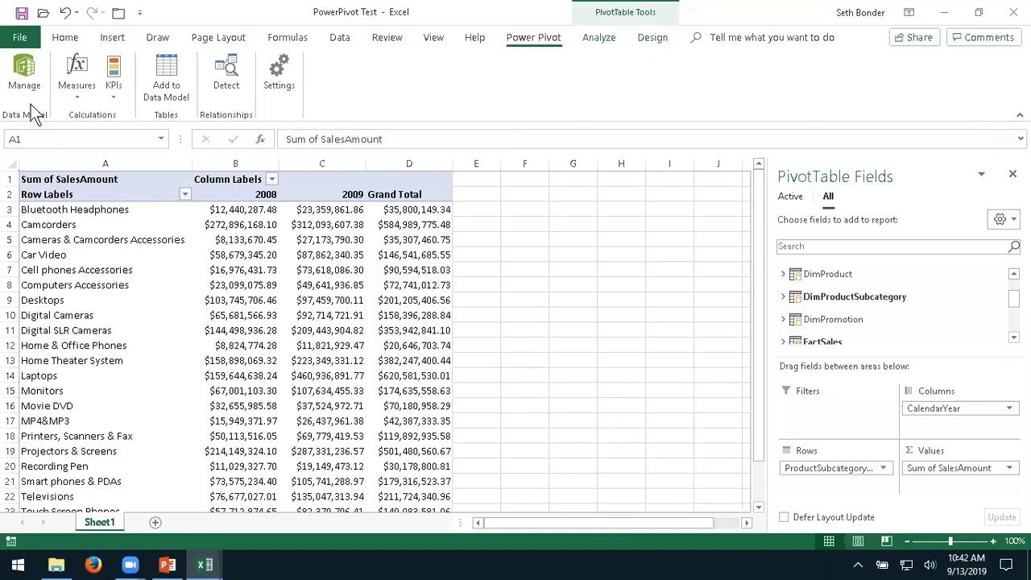
# Create a PivotChart from the data model on a new worksheet
pyautogui.click(24, 71)
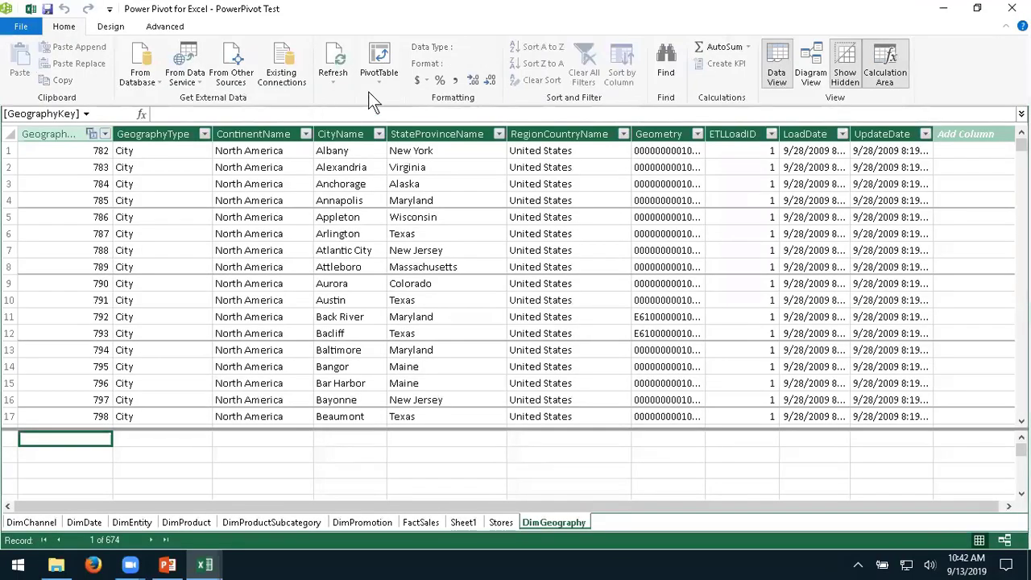
pyautogui.click(385, 81)
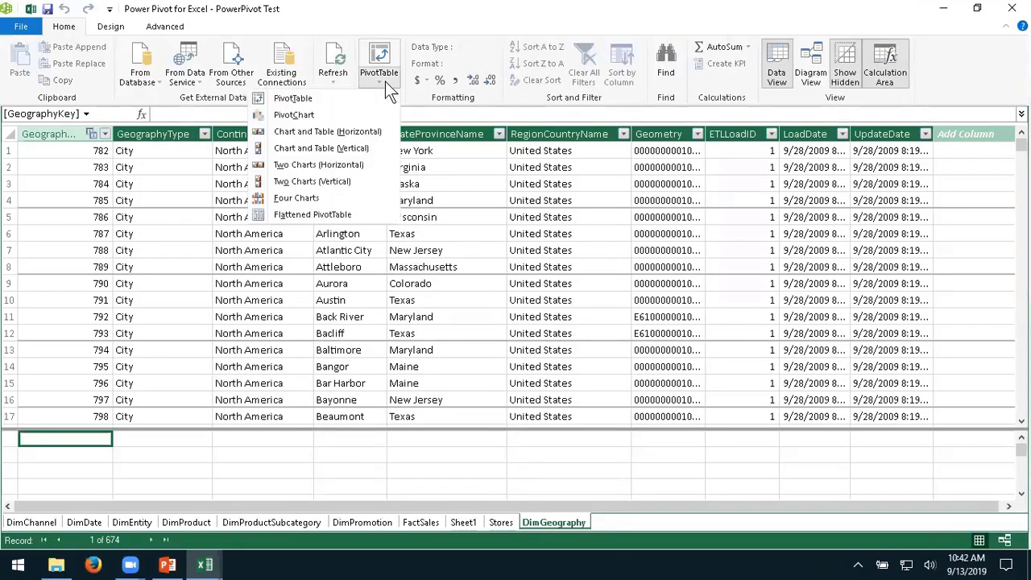
pyautogui.click(351, 116)
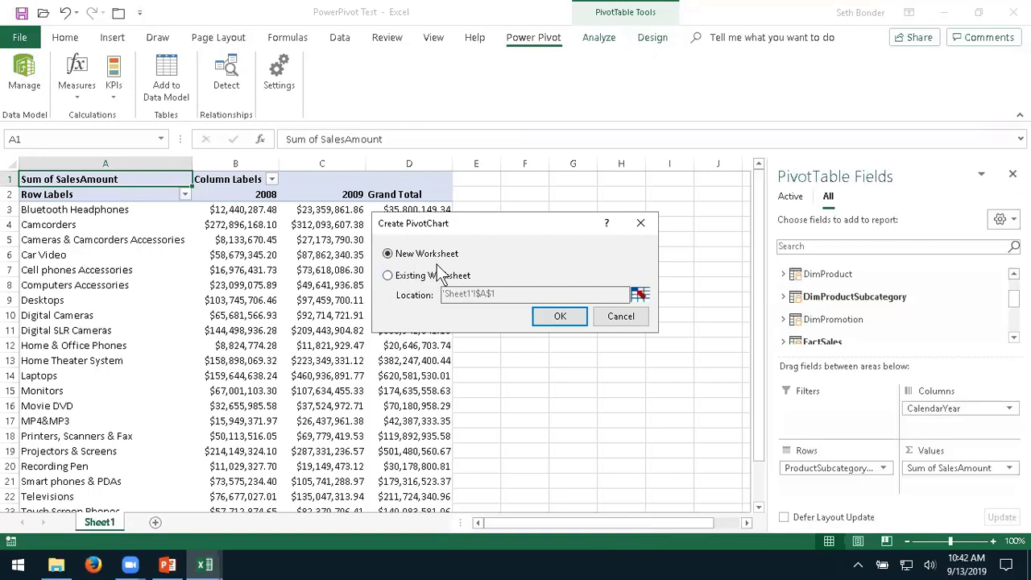
pyautogui.click(559, 317)
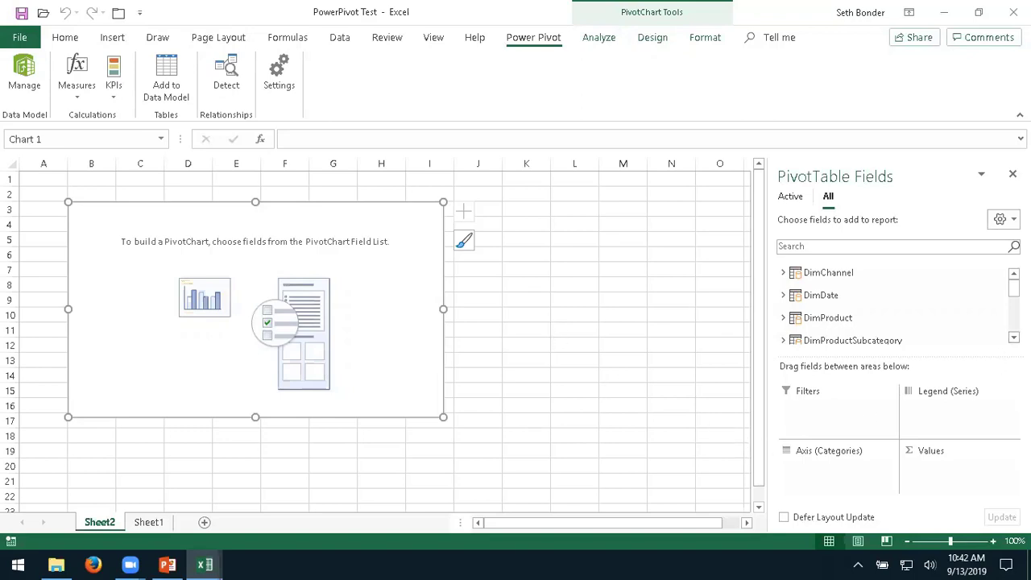
# Add the SalesAmount field of the FactSales table to the PivotChart's values
pyautogui.scroll(-3, 894, 306)
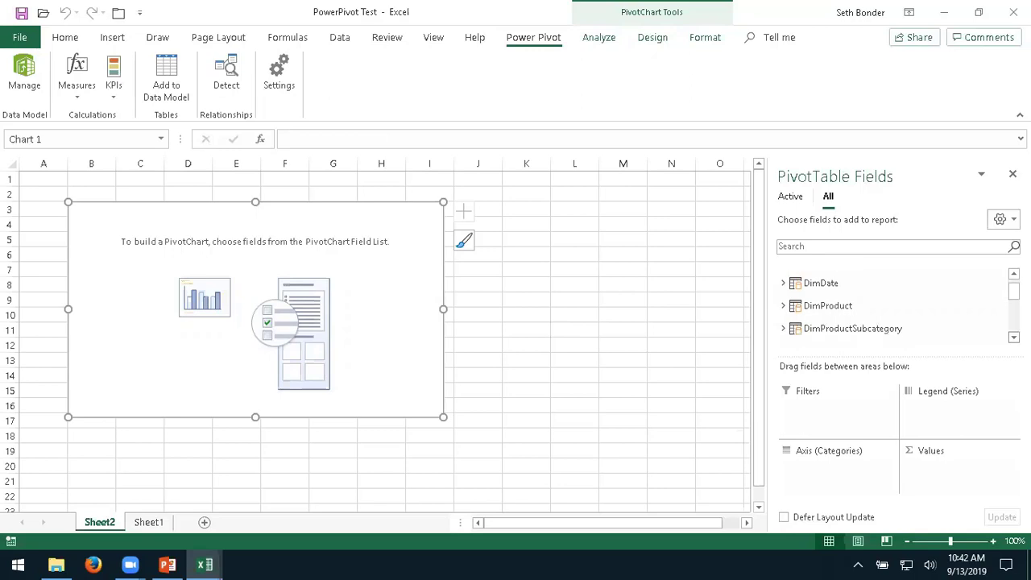
pyautogui.scroll(-3, 894, 306)
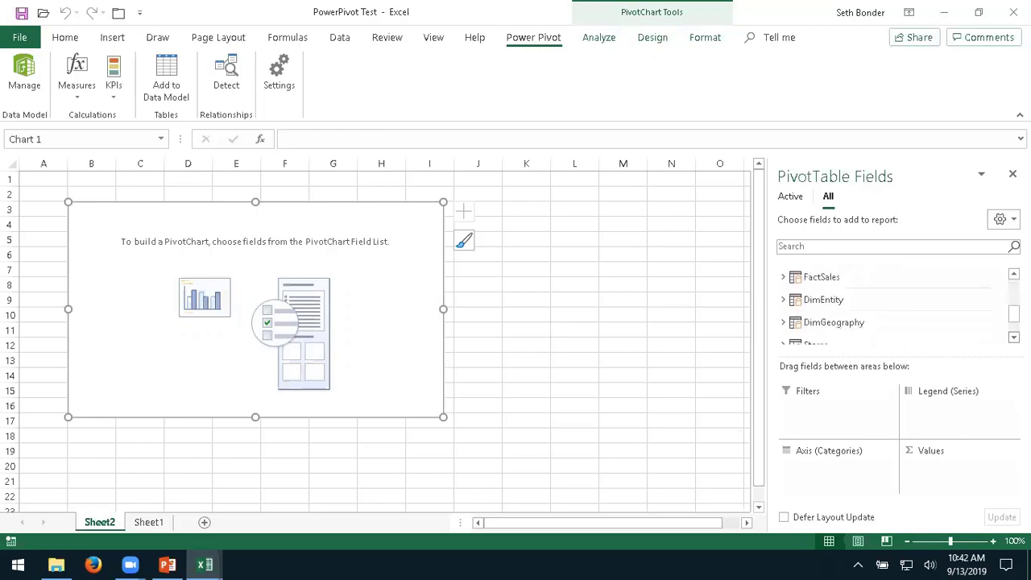
pyautogui.scroll(3, 894, 306)
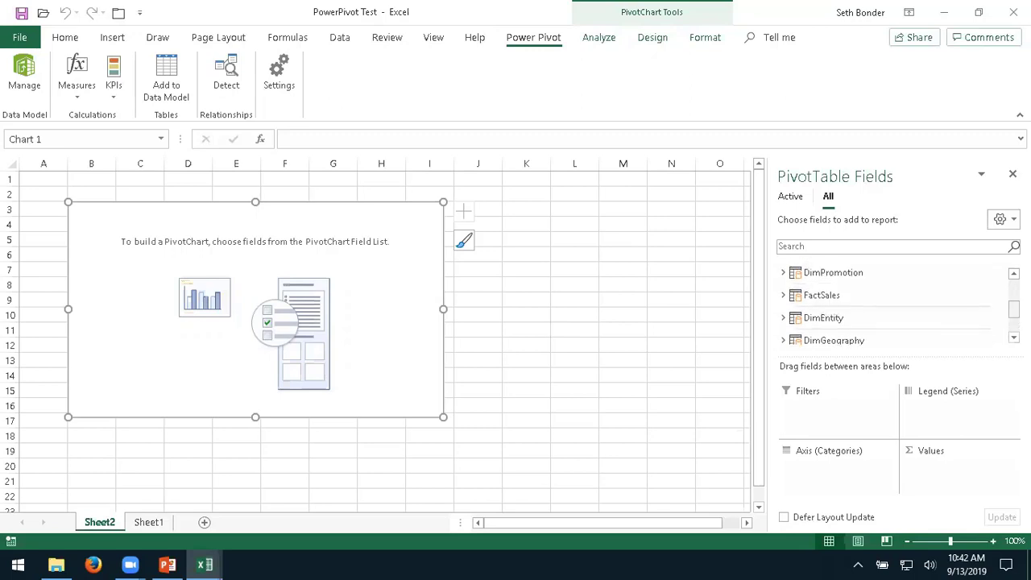
pyautogui.click(783, 295)
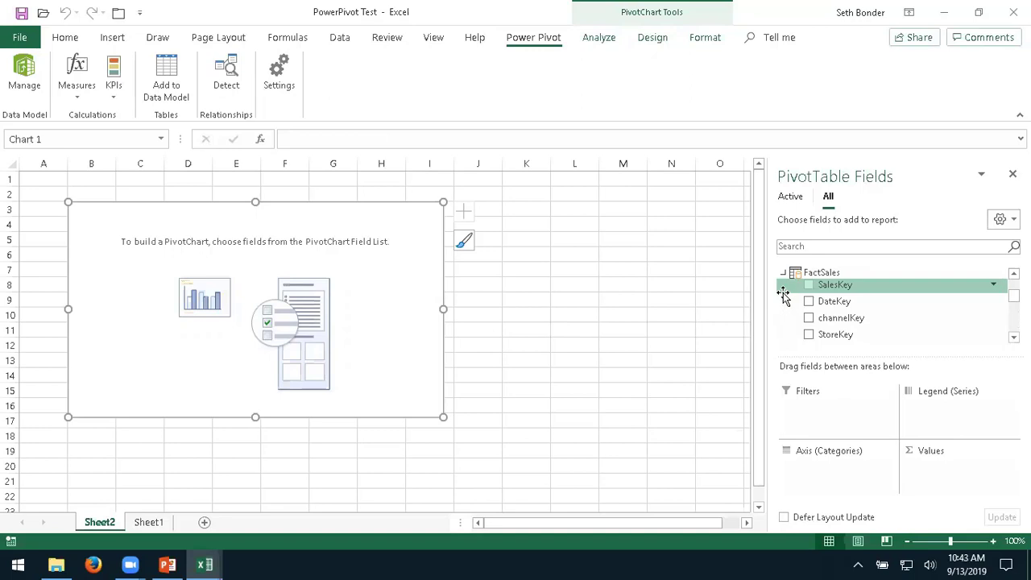
pyautogui.scroll(-4, 894, 306)
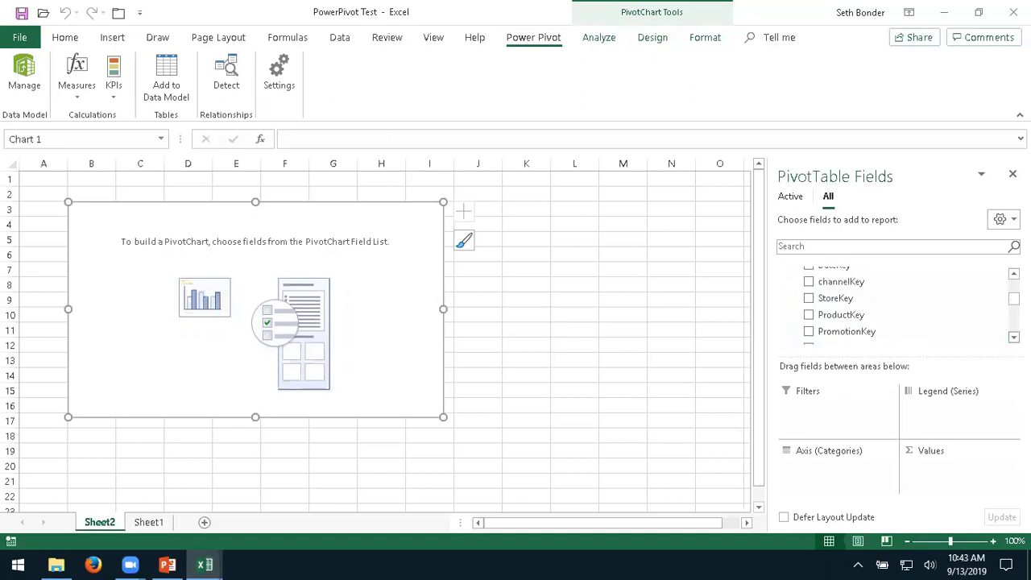
pyautogui.scroll(-5, 895, 320)
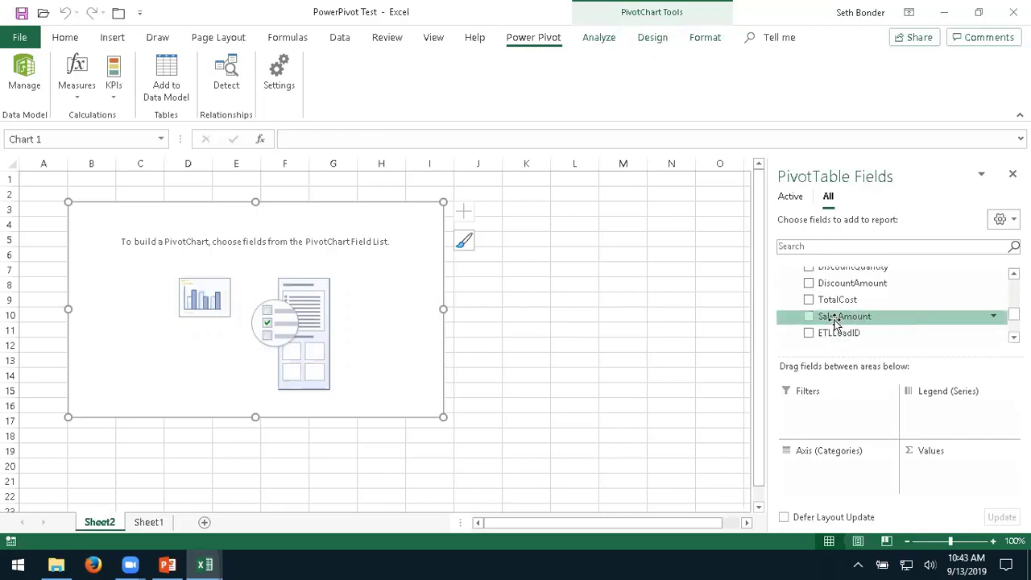
pyautogui.click(809, 318)
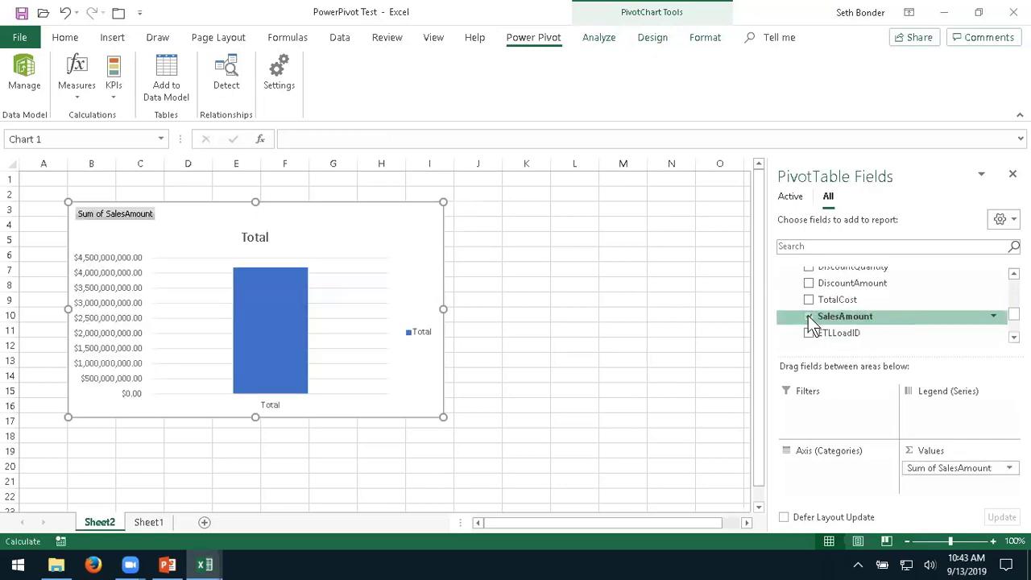
# Collapse FactSales in the field list and add CalendarYear from DimDate to the PivotChart's legend, collapsing DimDate as well
pyautogui.scroll(3, 894, 306)
pyautogui.scroll(5, 894, 306)
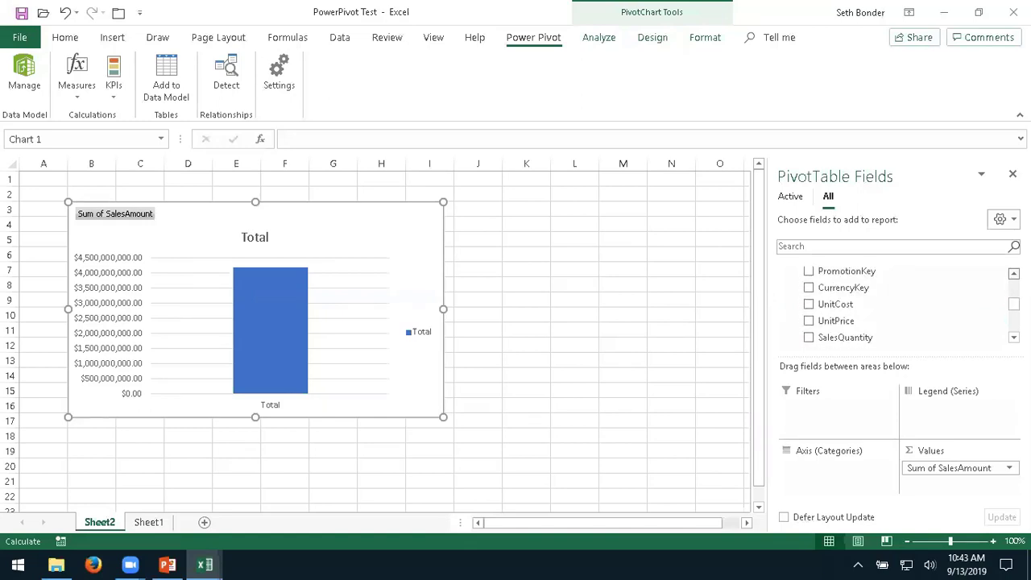
pyautogui.scroll(2, 959, 292)
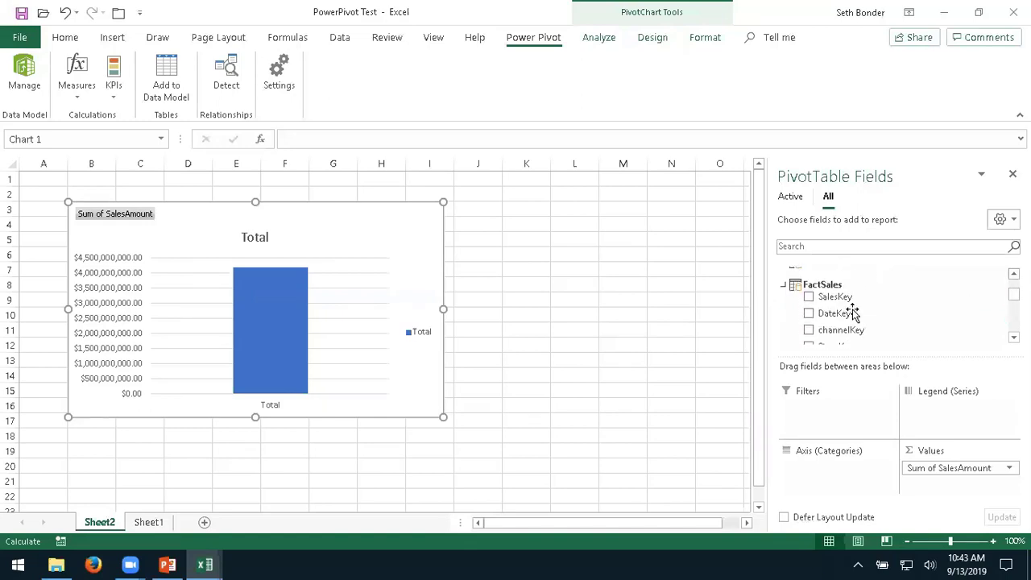
pyautogui.click(784, 285)
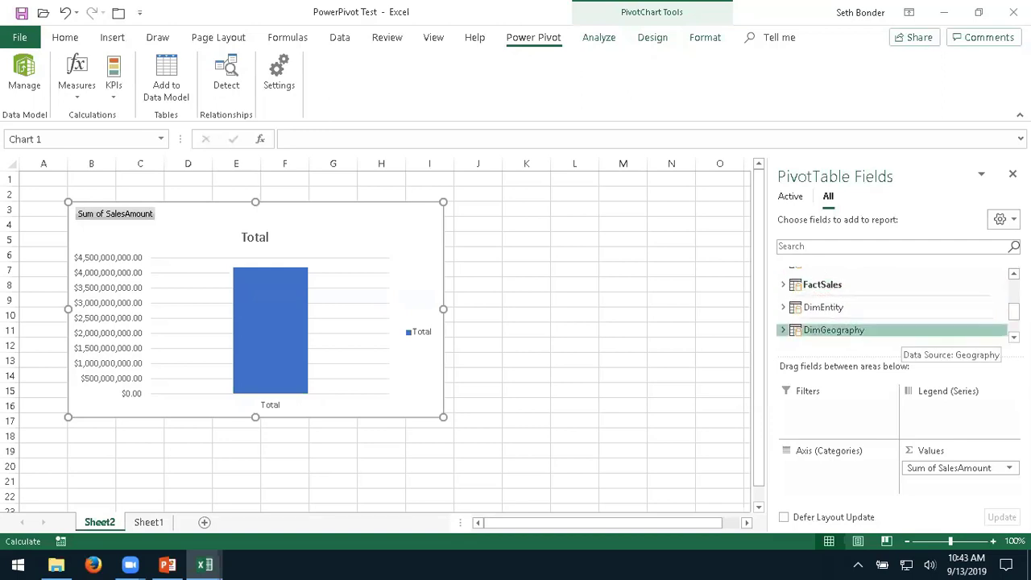
pyautogui.scroll(3, 886, 306)
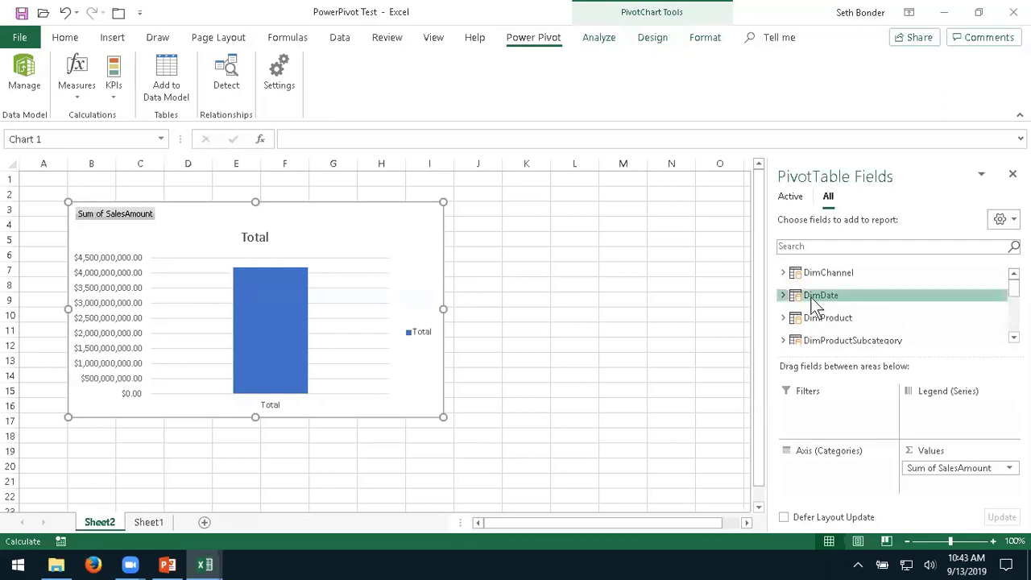
pyautogui.click(783, 296)
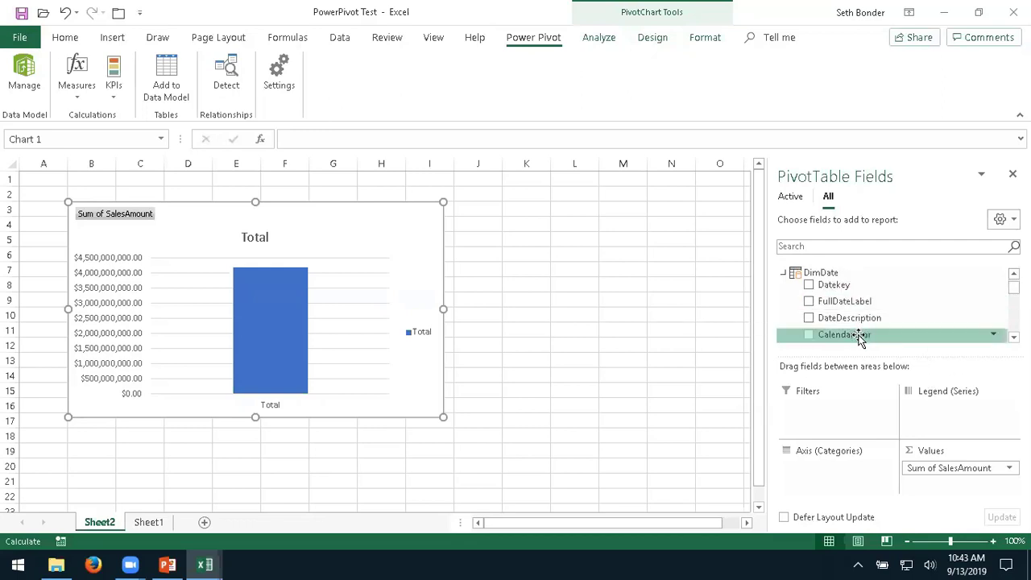
pyautogui.moveTo(857, 339); pyautogui.dragTo(949, 409)
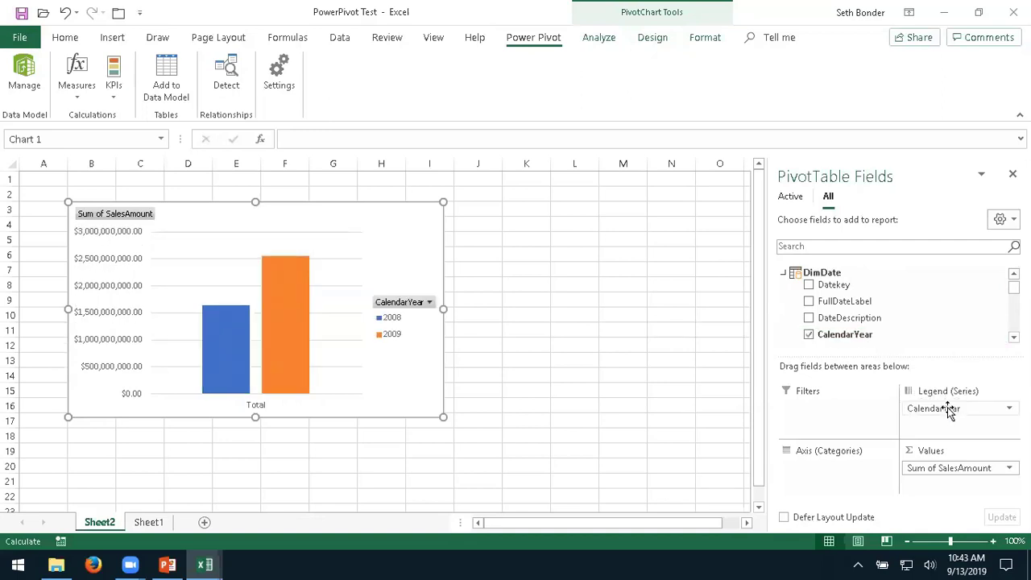
pyautogui.click(783, 273)
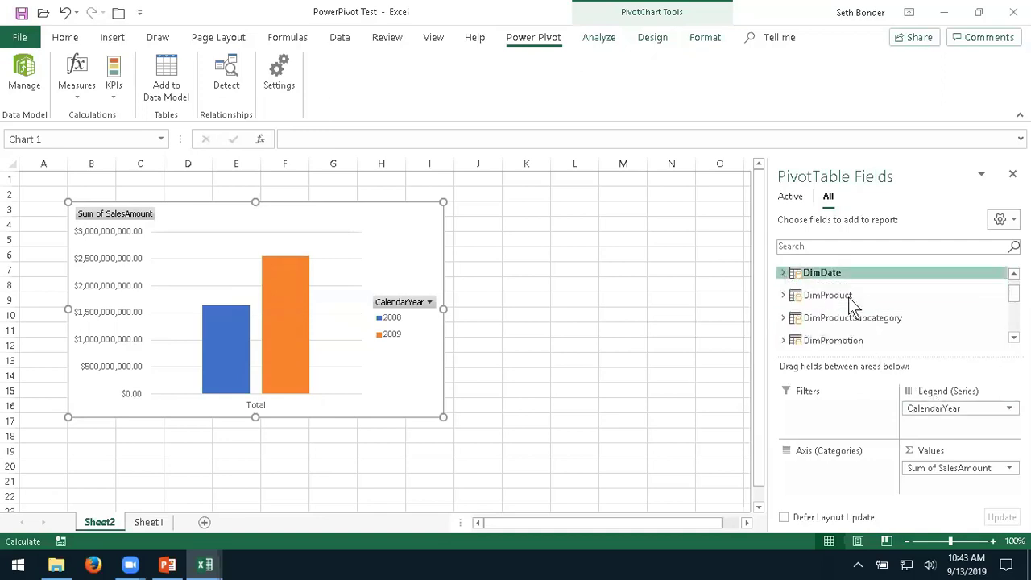
# Add BrandName from DimProduct to the PivotChart's axis categories and enlarge the chart to about column M and row 20
pyautogui.click(782, 294)
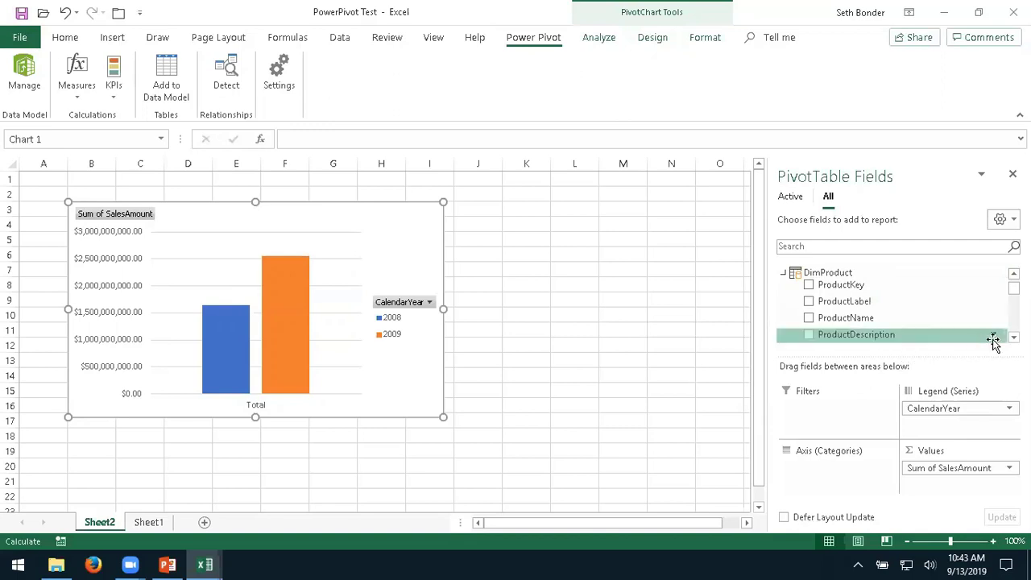
pyautogui.scroll(-3, 990, 338)
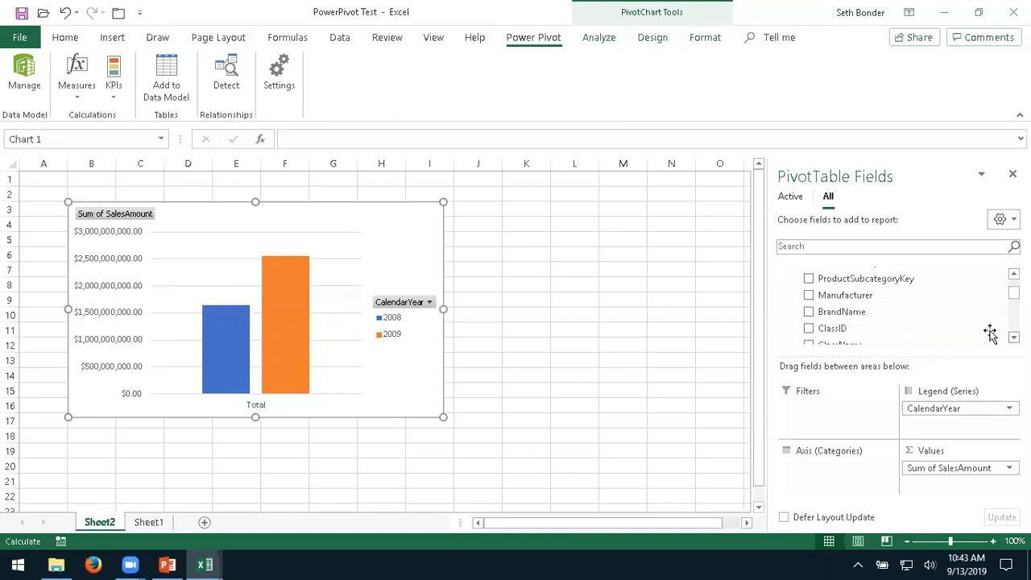
pyautogui.moveTo(854, 312); pyautogui.dragTo(834, 479)
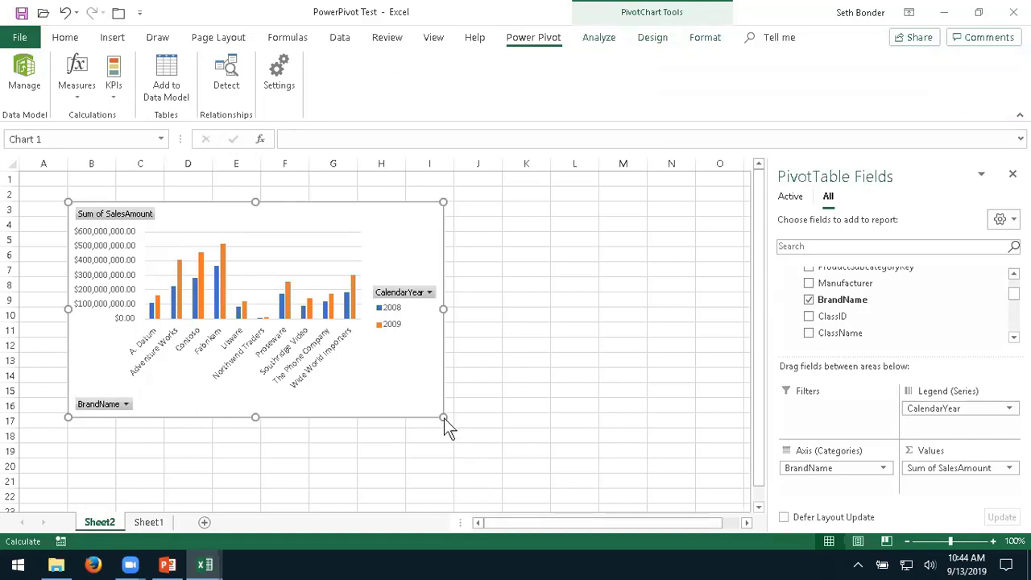
pyautogui.moveTo(444, 418); pyautogui.dragTo(628, 475)
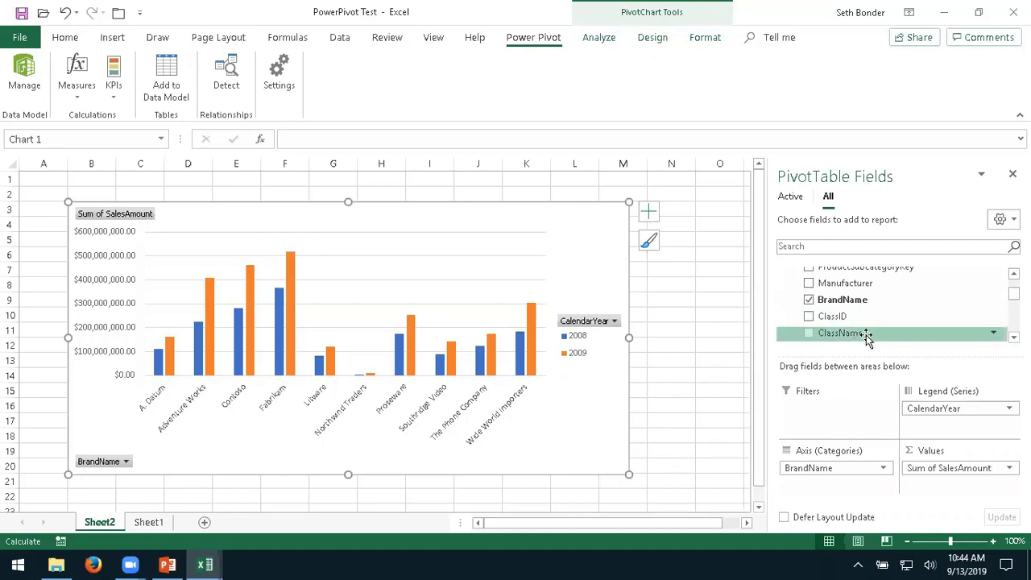
# Try Manufacturer and ProductName as additional axis categories in the PivotChart and remove both fields again
pyautogui.scroll(1, 866, 337)
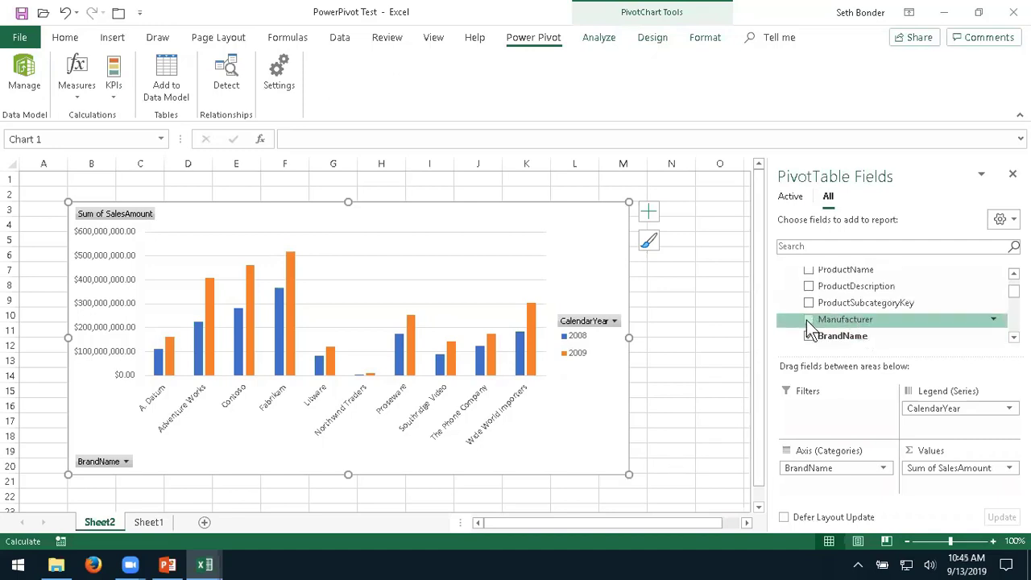
pyautogui.click(809, 320)
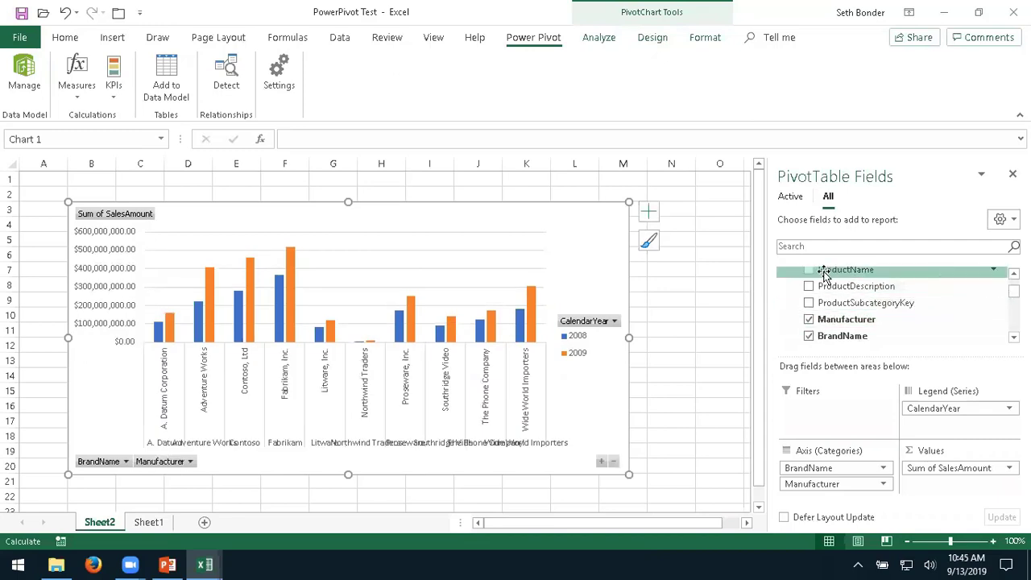
pyautogui.click(808, 270)
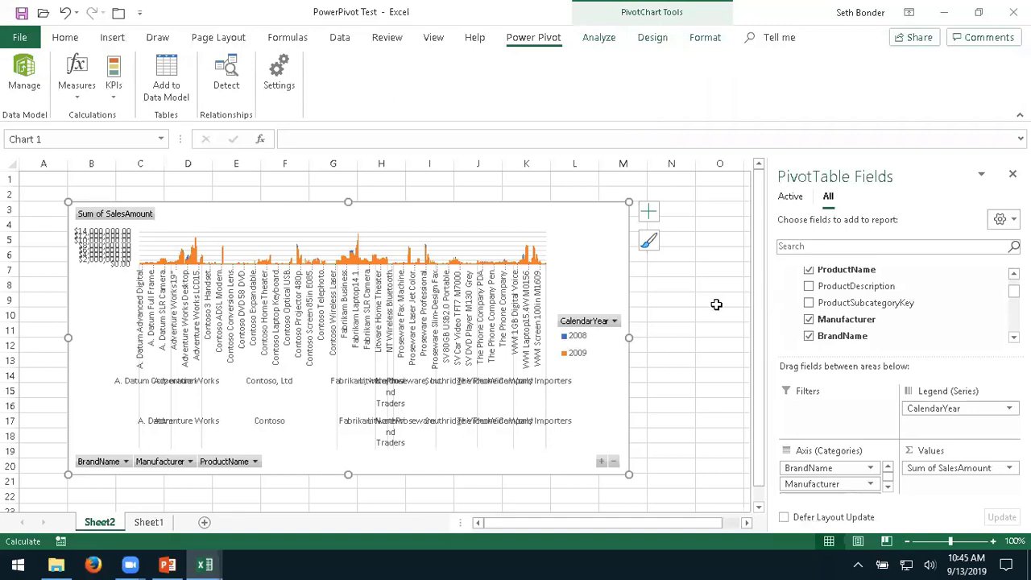
pyautogui.click(809, 270)
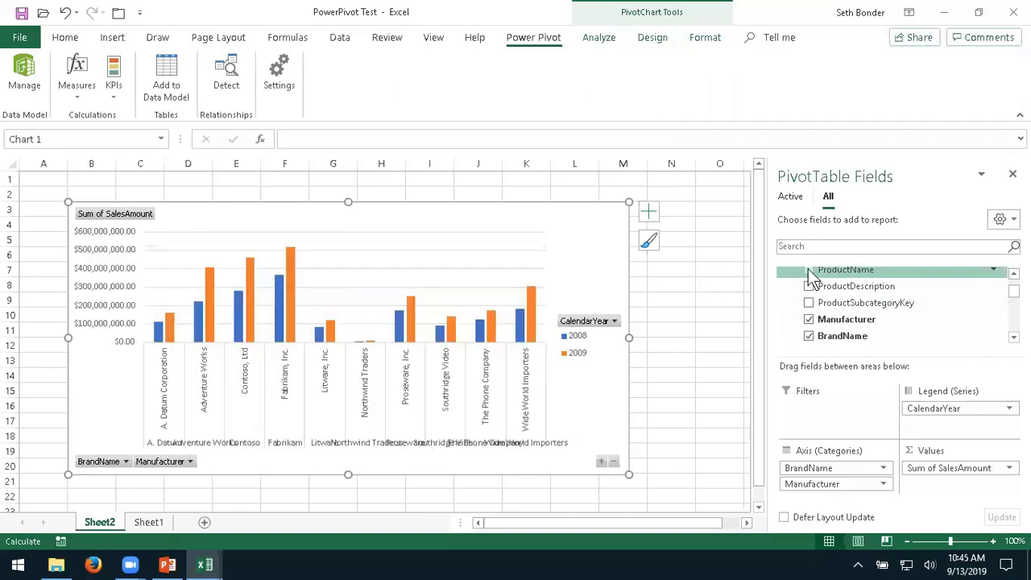
pyautogui.click(808, 320)
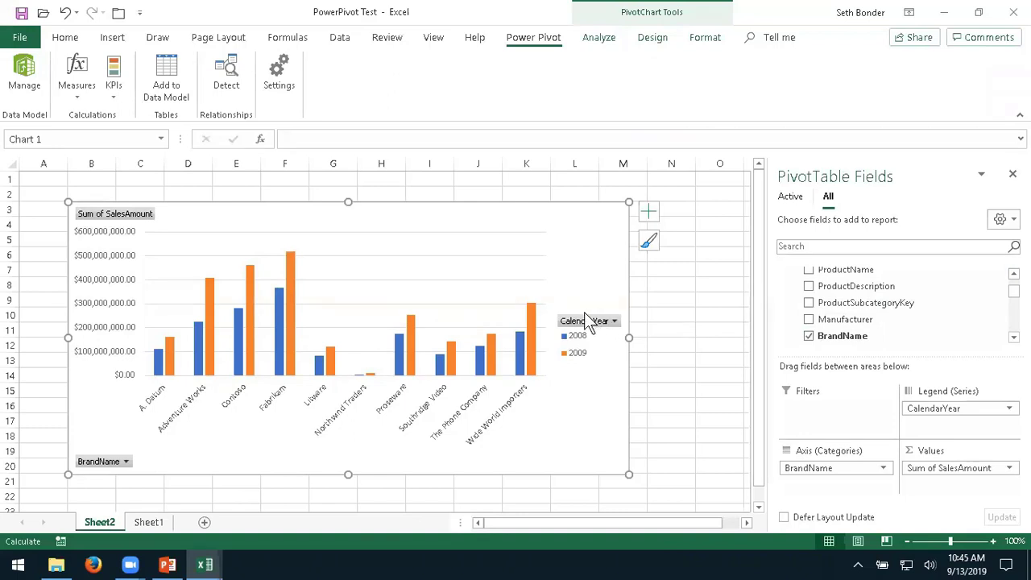
# Open the data model and view the other data sources offered for table import, cancelling without importing
pyautogui.click(24, 72)
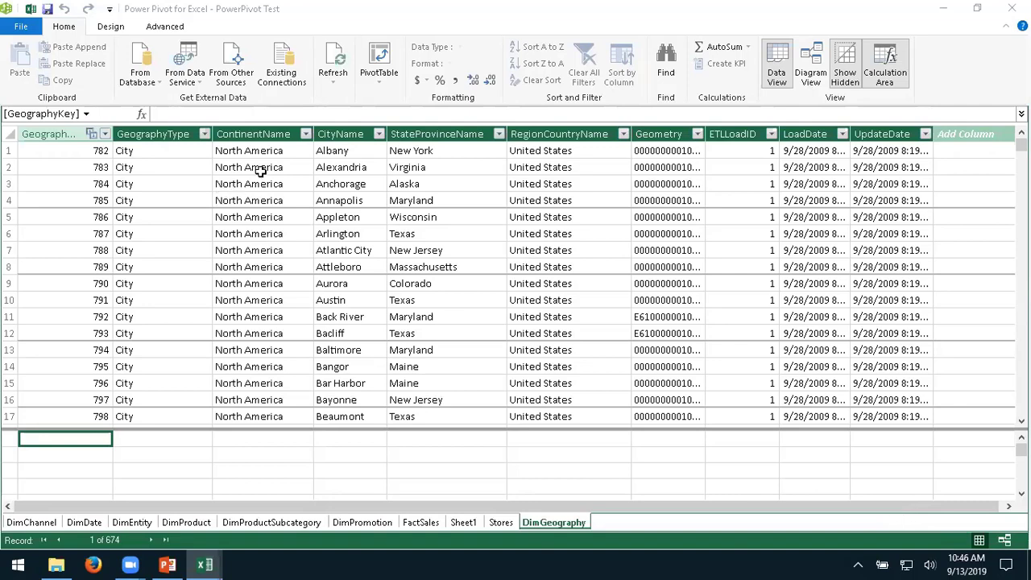
pyautogui.click(231, 78)
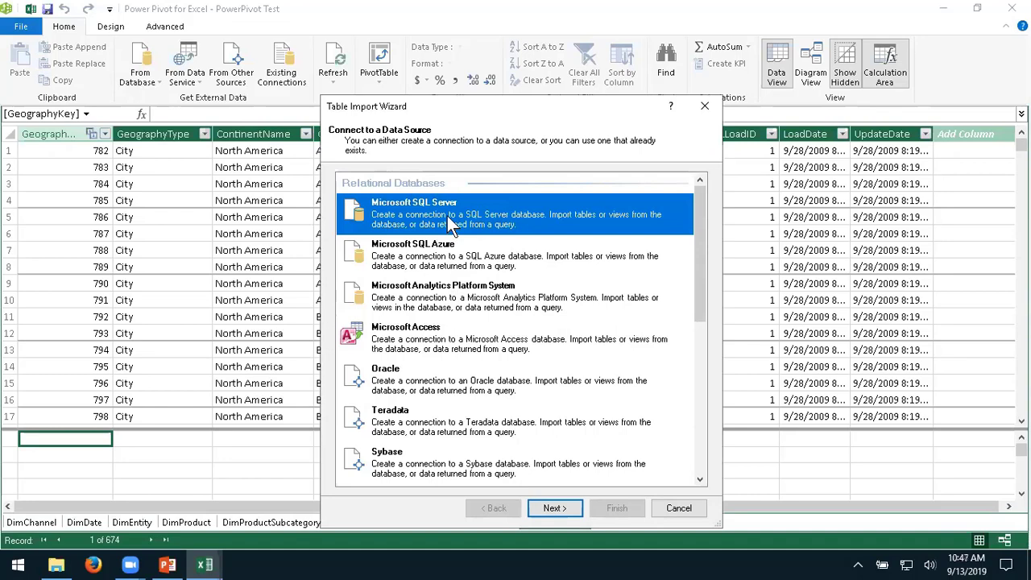
pyautogui.click(678, 508)
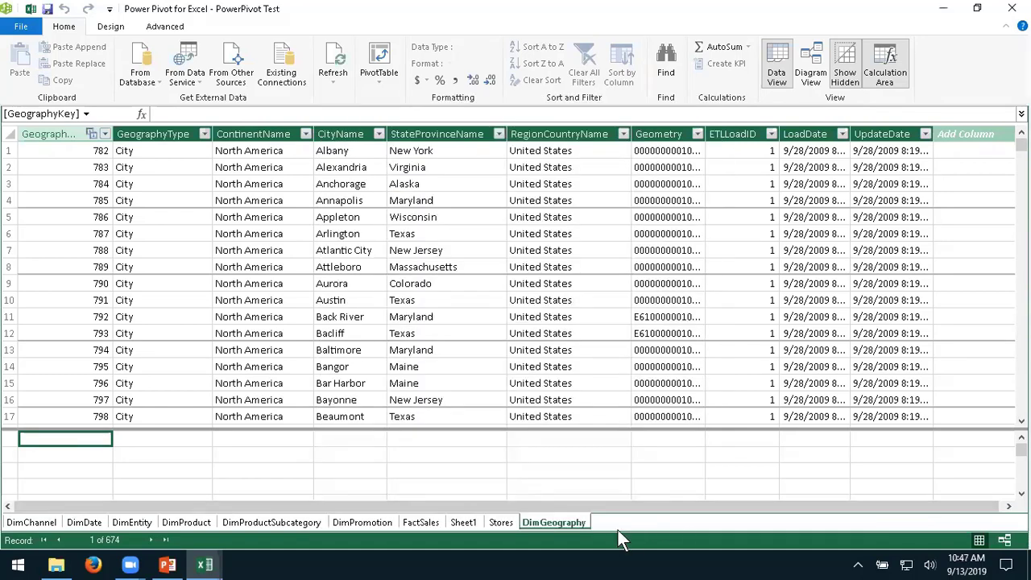
# Start deleting the Sheet1 table from the data model and decline the deletion
pyautogui.rightClick(557, 523)
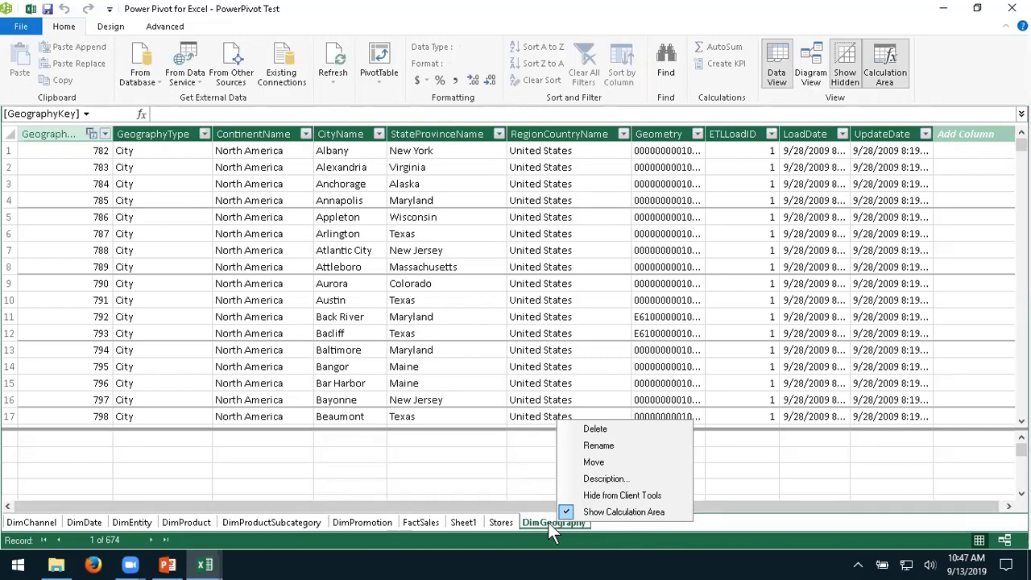
pyautogui.rightClick(464, 522)
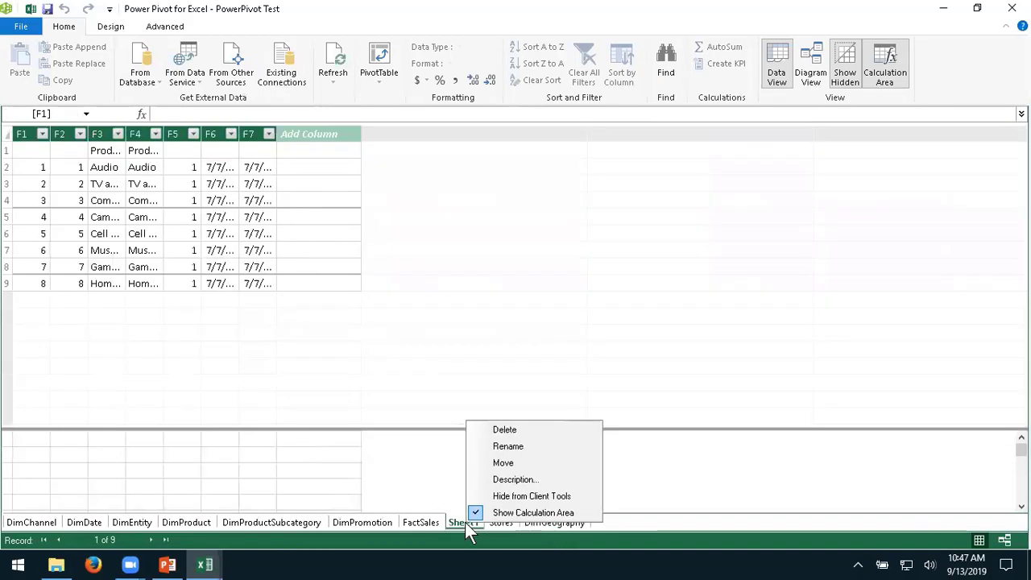
pyautogui.click(520, 431)
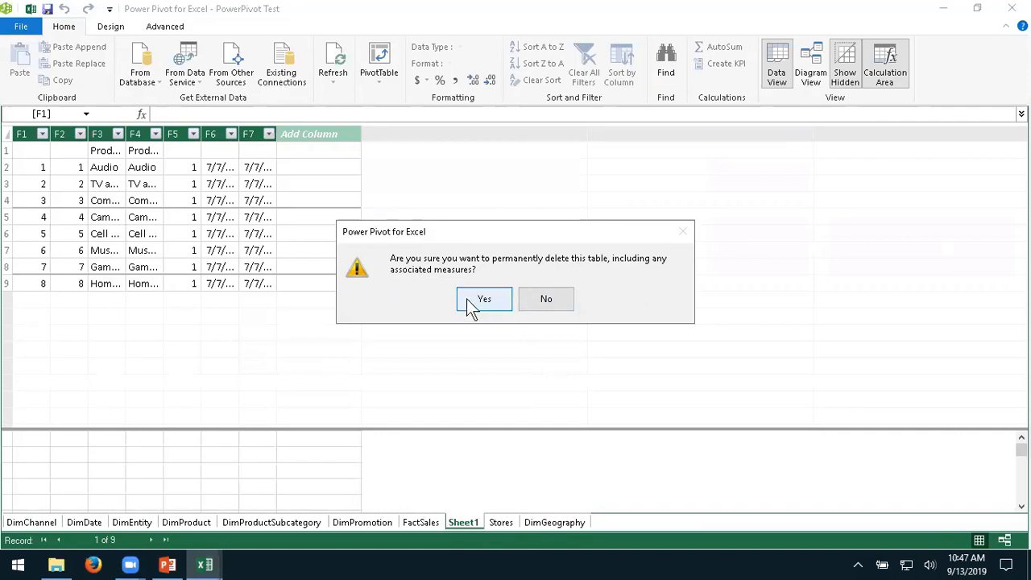
pyautogui.click(542, 304)
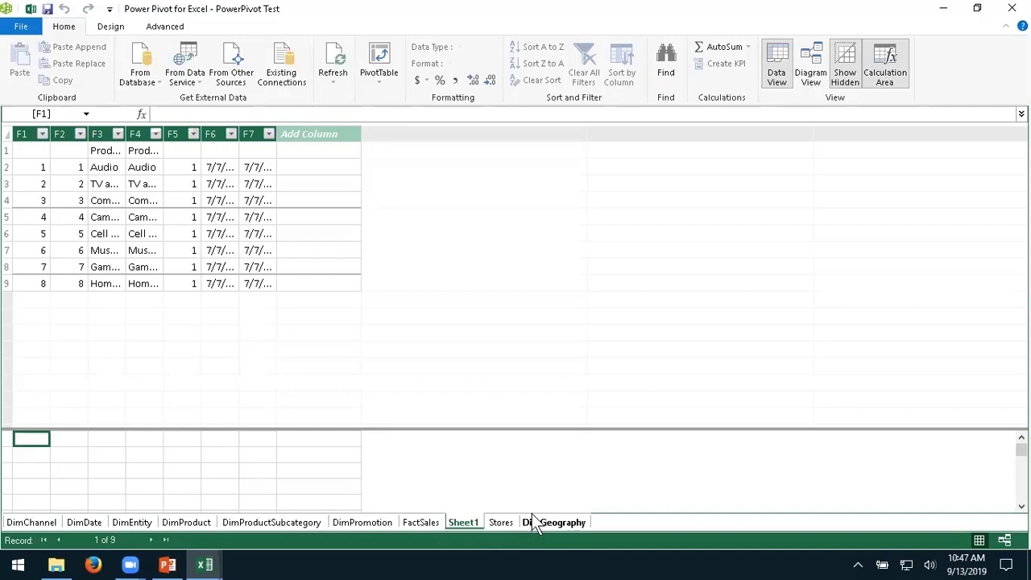
# Look over the DimProduct table's columns and move the table between Stores and DimGeography in the table order
pyautogui.click(190, 525)
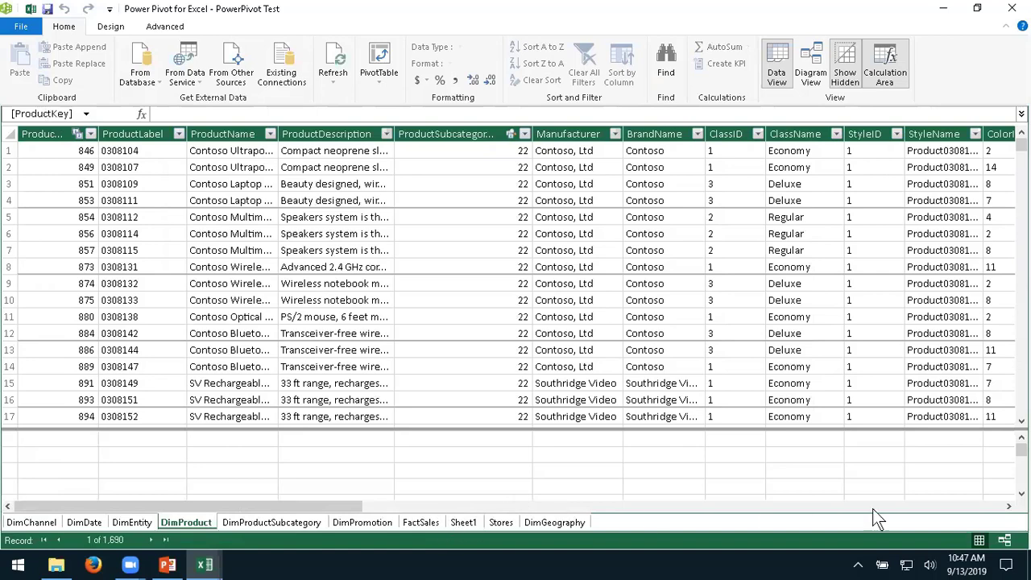
pyautogui.click(932, 508)
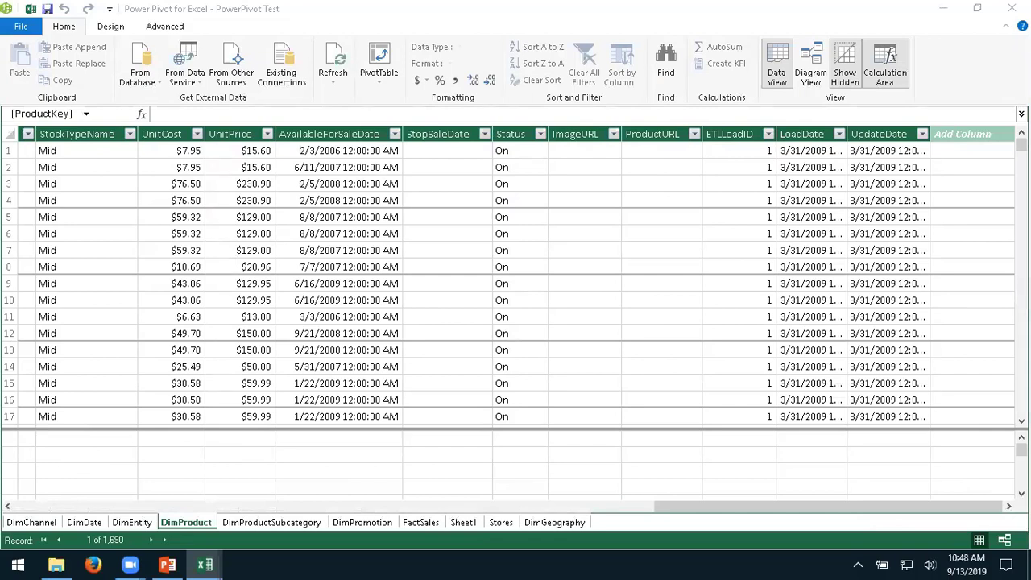
pyautogui.moveTo(535, 529); pyautogui.dragTo(542, 523)
pyautogui.click(550, 523)
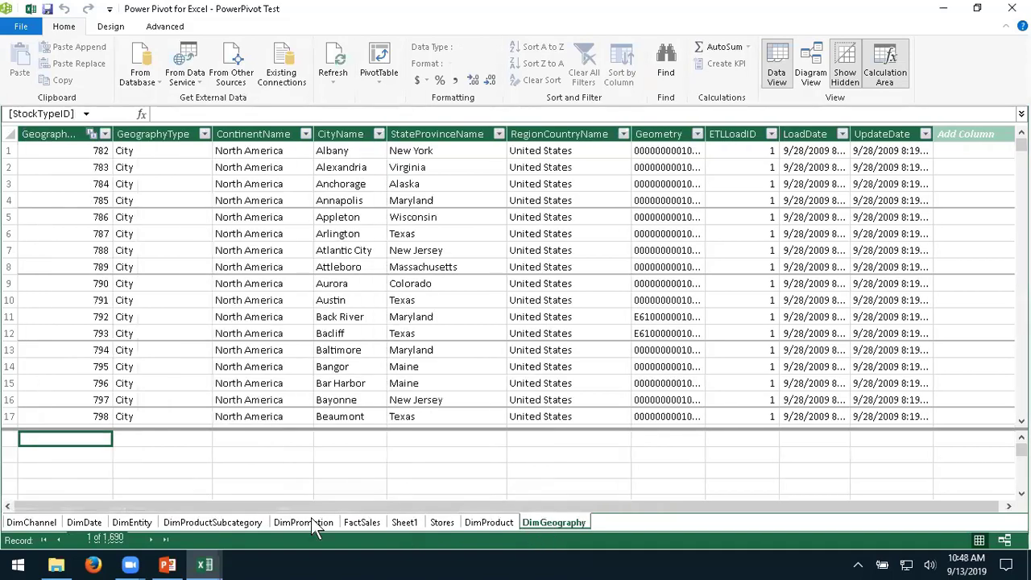
# Look through the DimPromotion, DimProduct, FactSales and DimGeography tables and place DimGeography before DimProduct in the table order
pyautogui.click(288, 522)
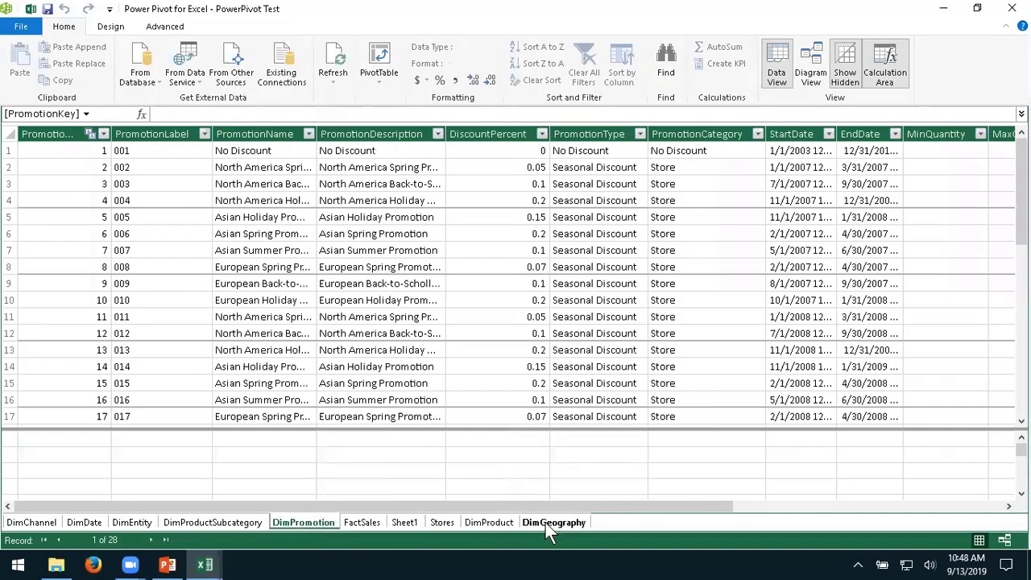
pyautogui.click(490, 522)
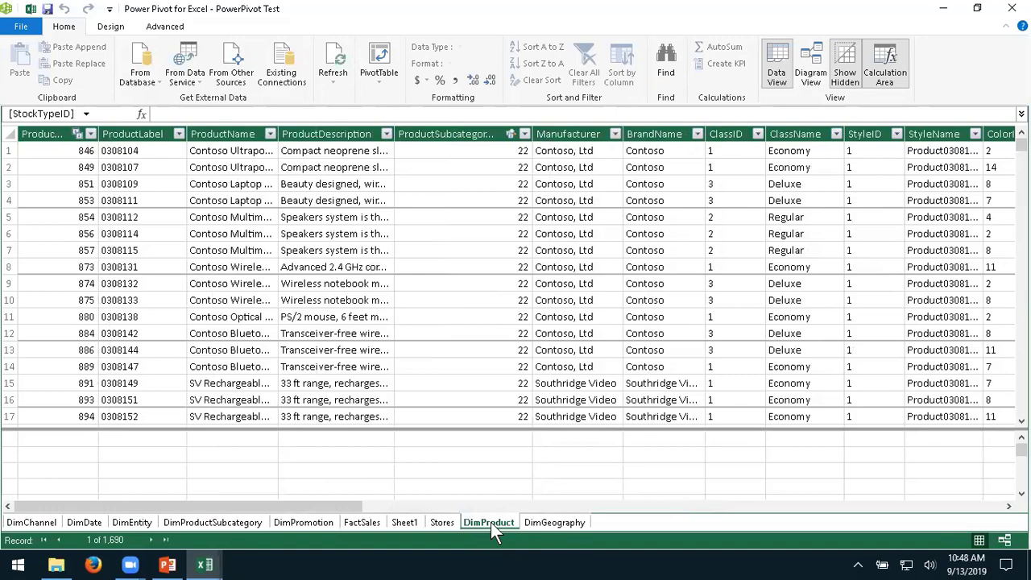
pyautogui.click(559, 523)
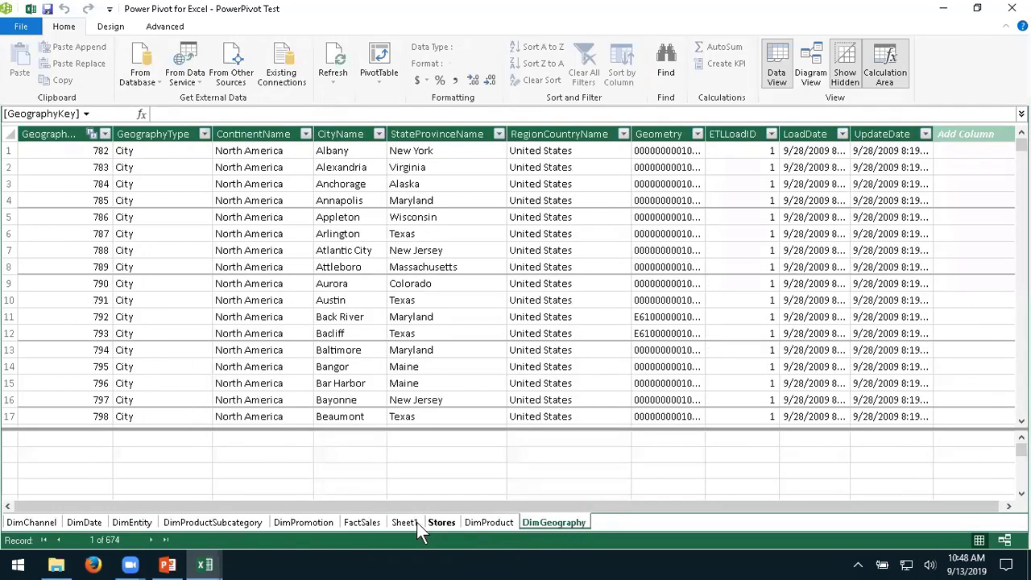
pyautogui.click(366, 521)
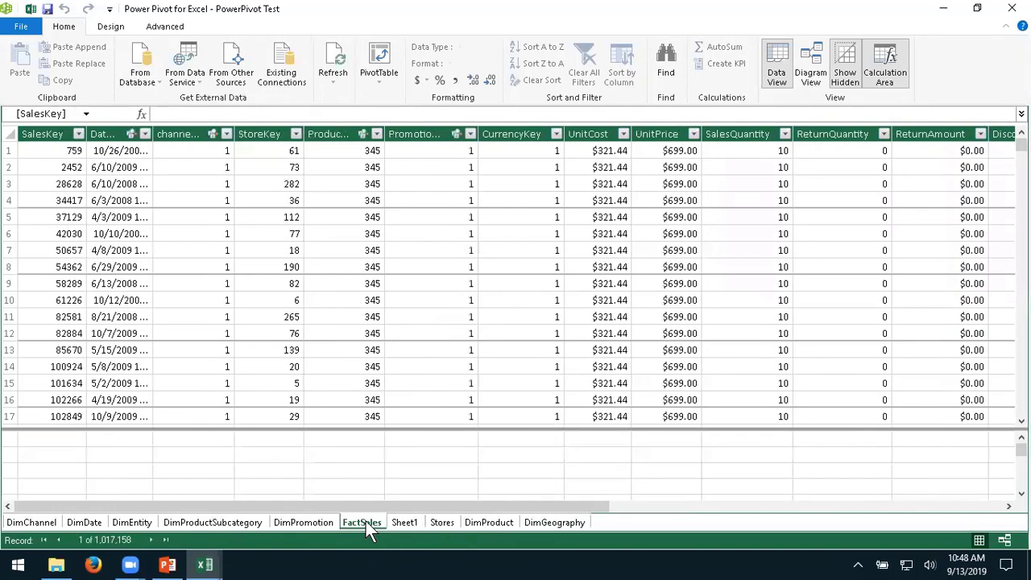
pyautogui.click(566, 521)
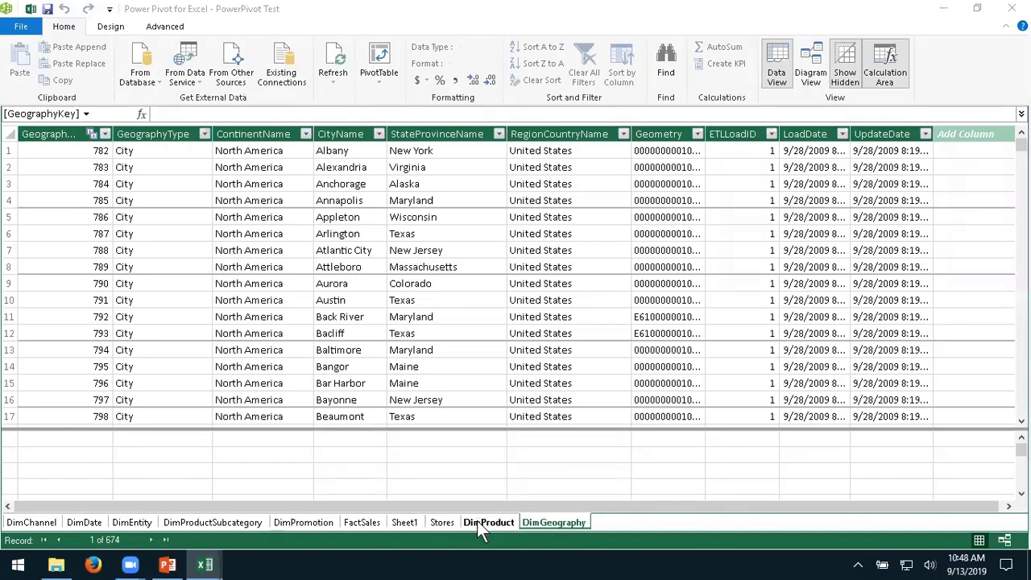
pyautogui.moveTo(477, 520); pyautogui.dragTo(491, 519)
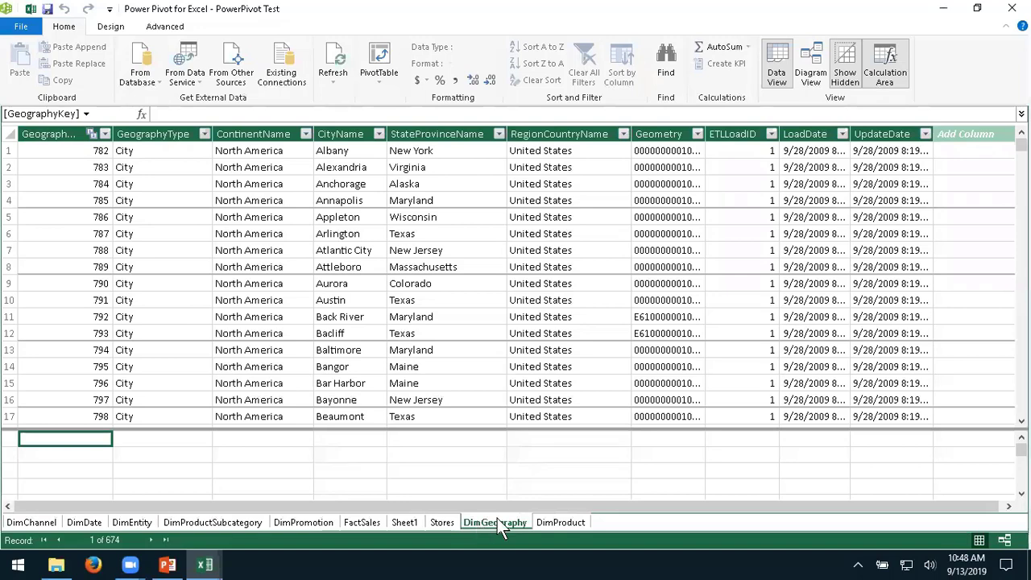
pyautogui.click(560, 523)
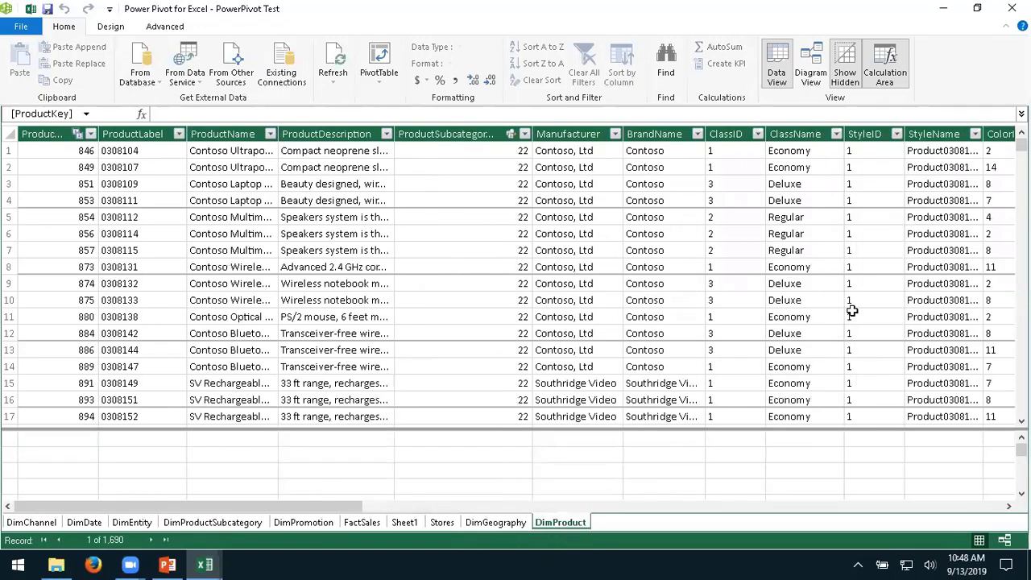
pyautogui.click(903, 507)
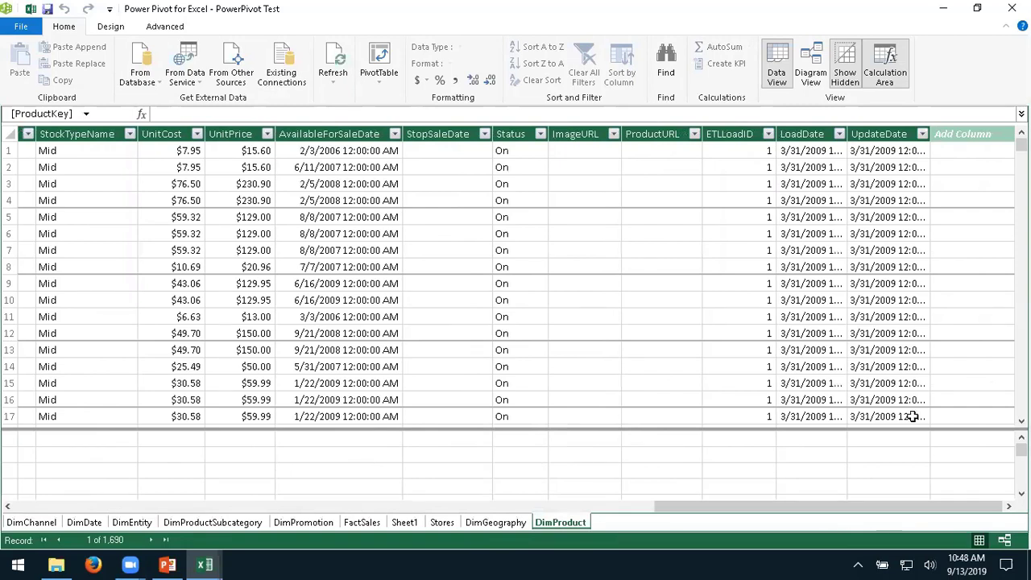
pyautogui.click(978, 134)
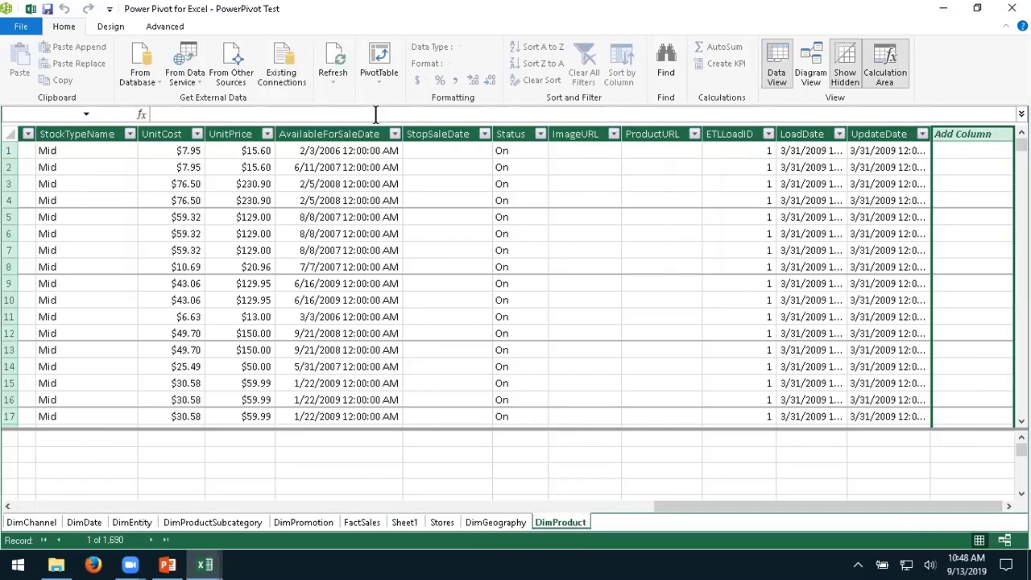
pyautogui.click(181, 112)
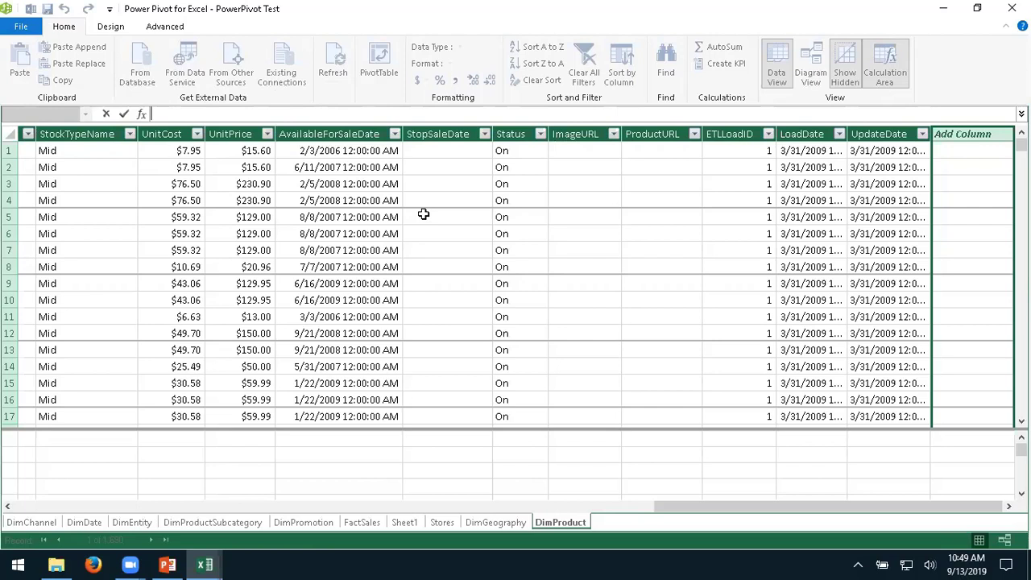
# Look over the FactSales table's columns and move the table between Sheet1 and Stores in the table order
pyautogui.click(361, 522)
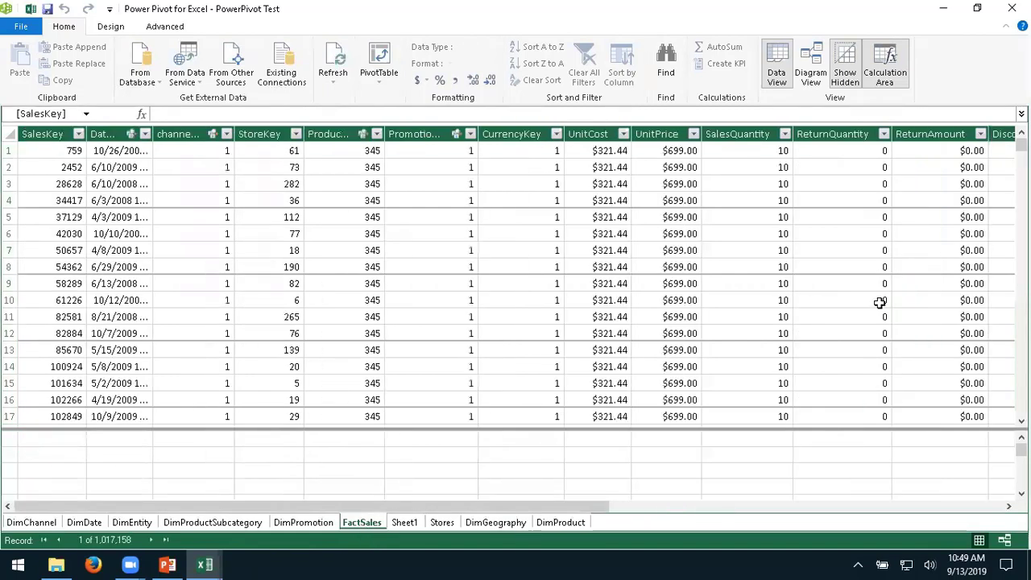
pyautogui.click(912, 506)
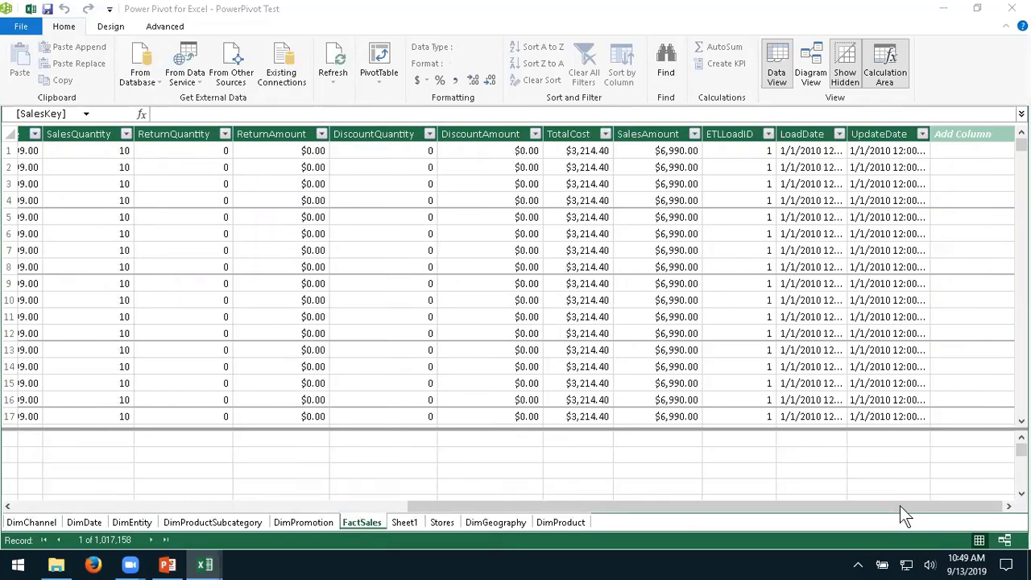
pyautogui.click(459, 523)
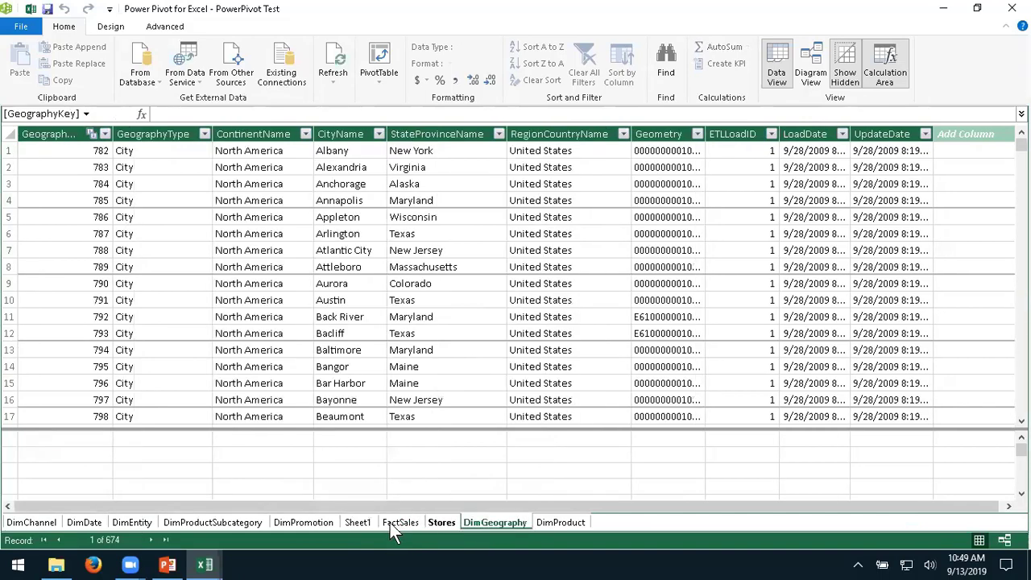
# Start a calculated column at the end of the FactSales table with the formula =[SalesAmount]
pyautogui.click(397, 521)
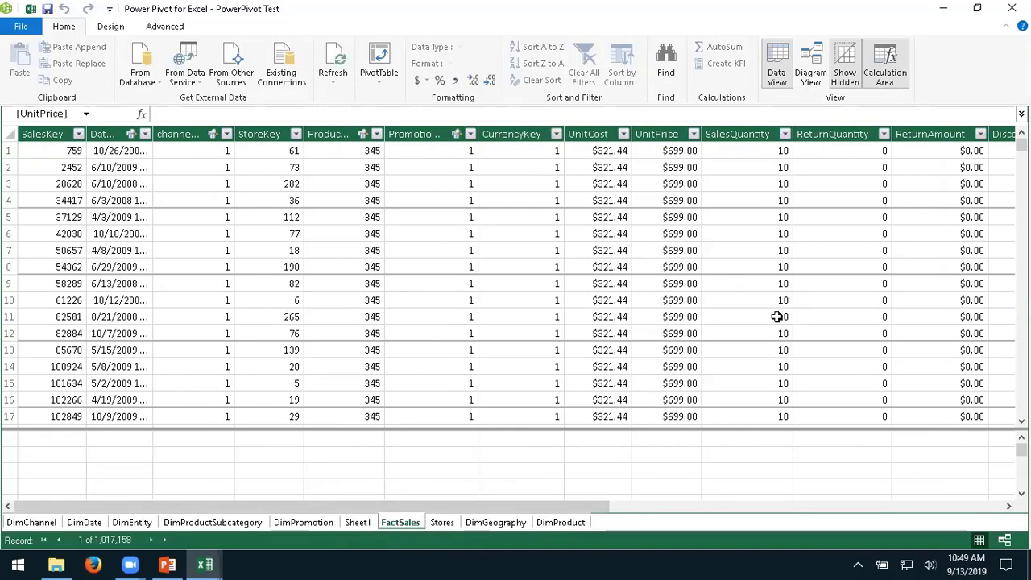
pyautogui.click(927, 510)
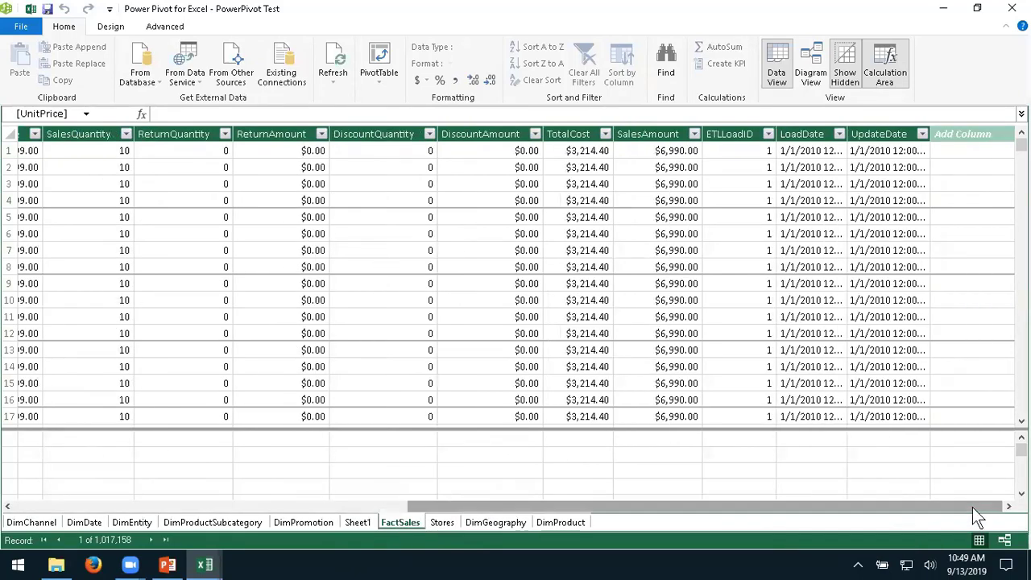
pyautogui.click(970, 148)
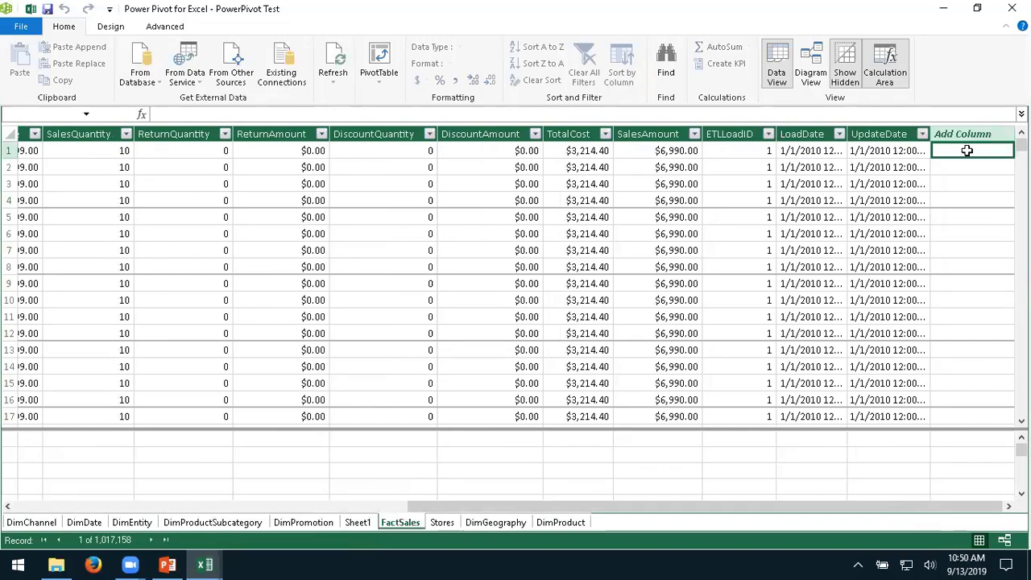
pyautogui.click(376, 115)
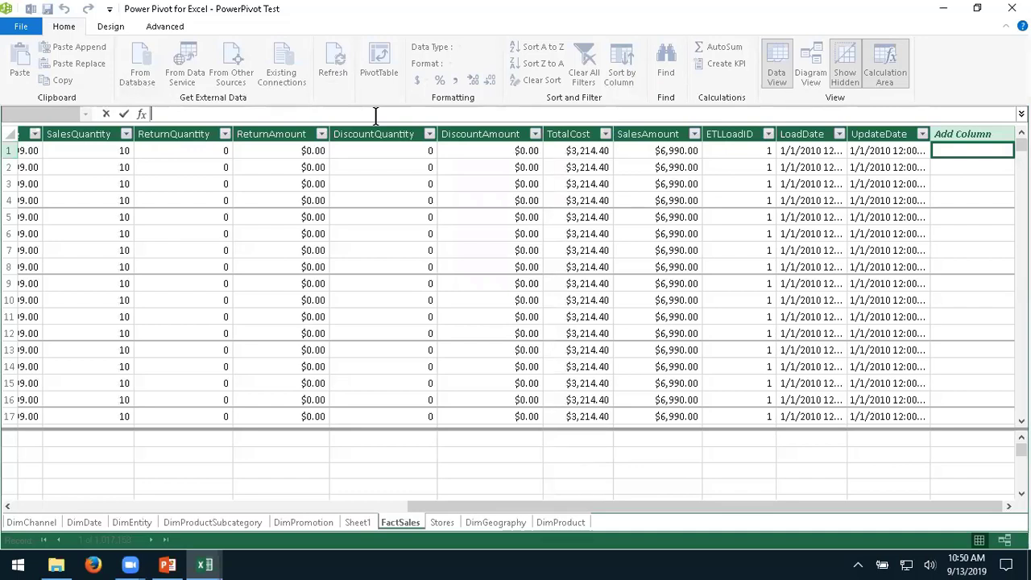
pyautogui.write('=')
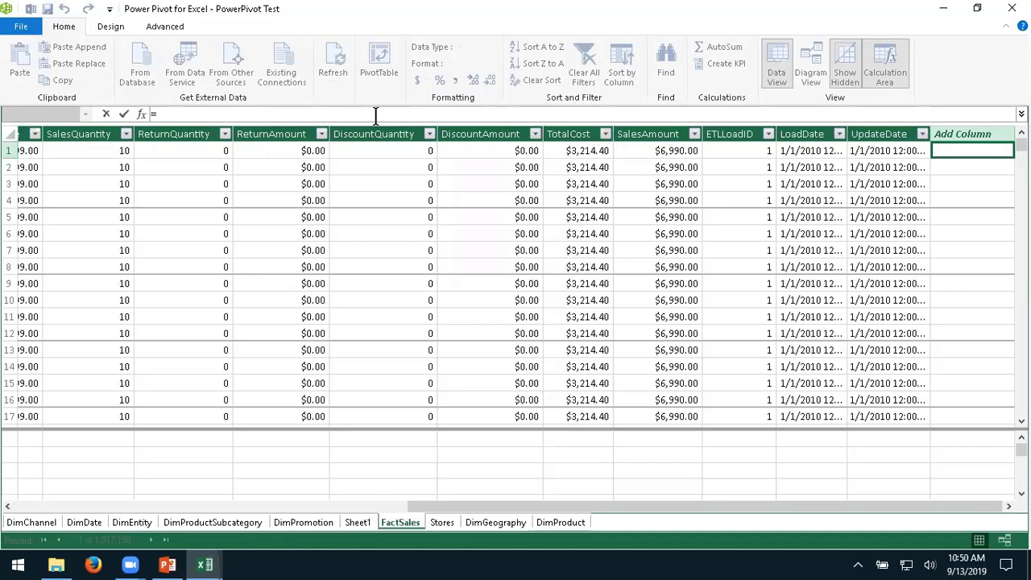
pyautogui.write('[')
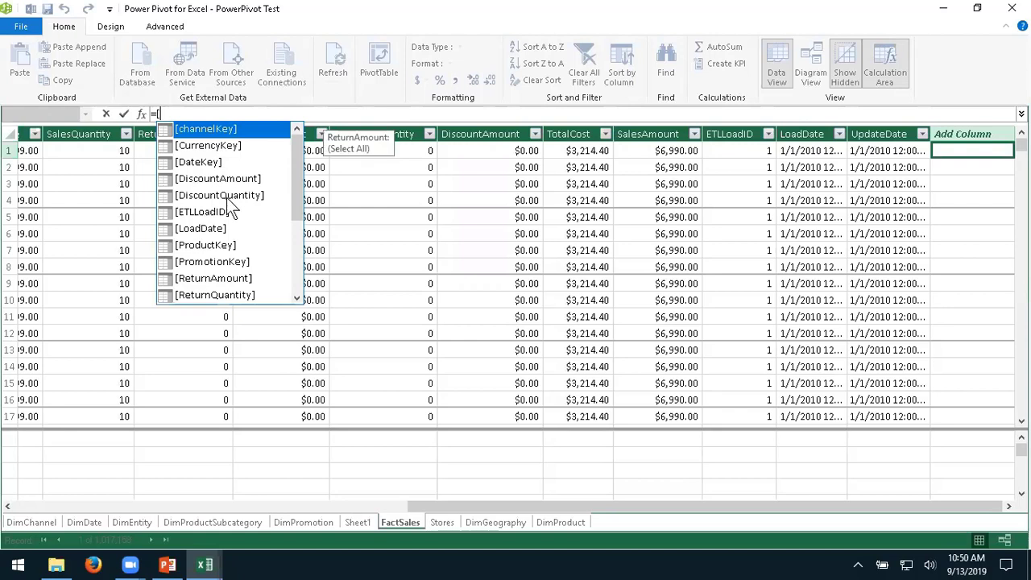
pyautogui.moveTo(295, 175); pyautogui.dragTo(294, 230)
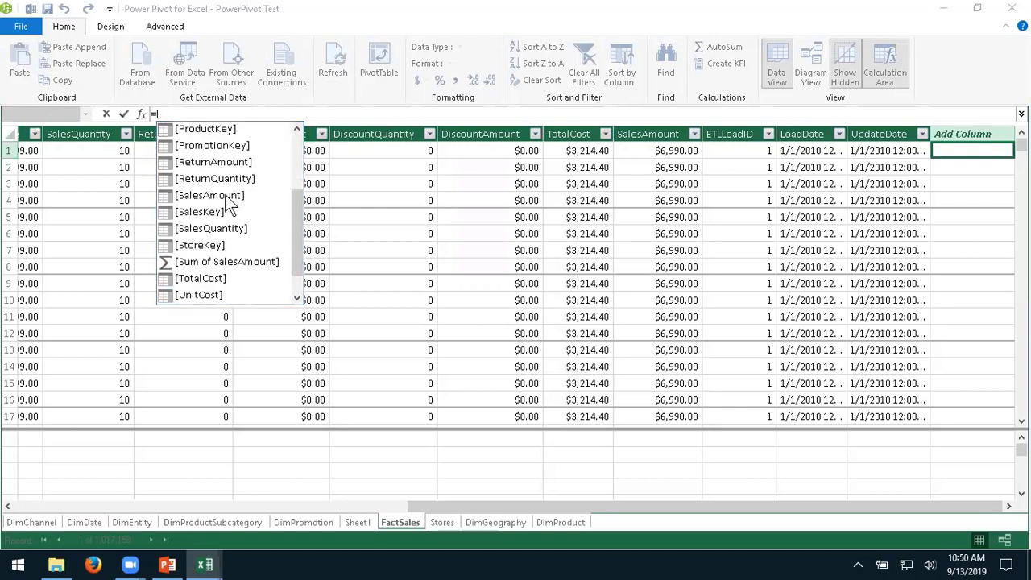
pyautogui.click(210, 195)
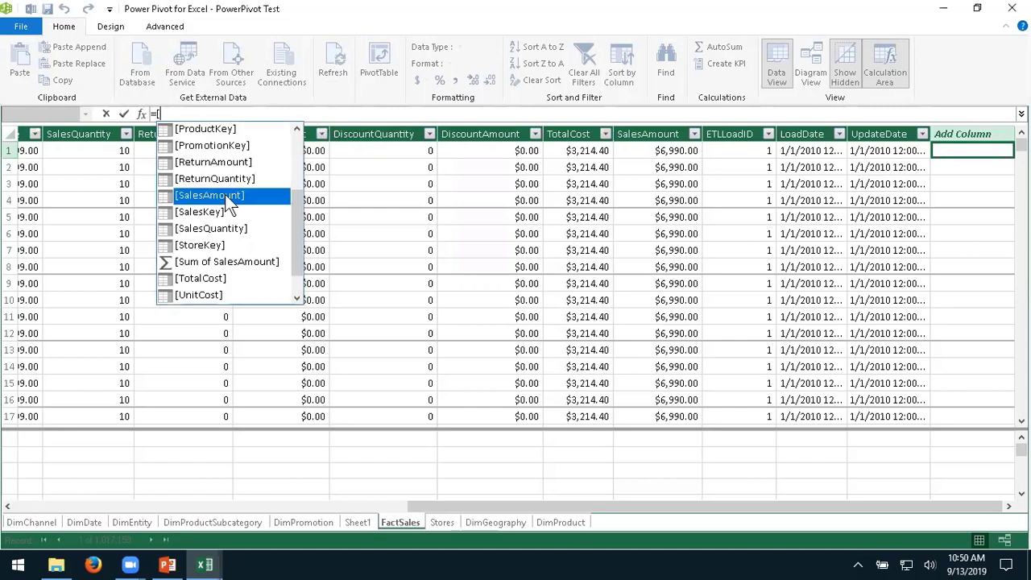
pyautogui.doubleClick(209, 195)
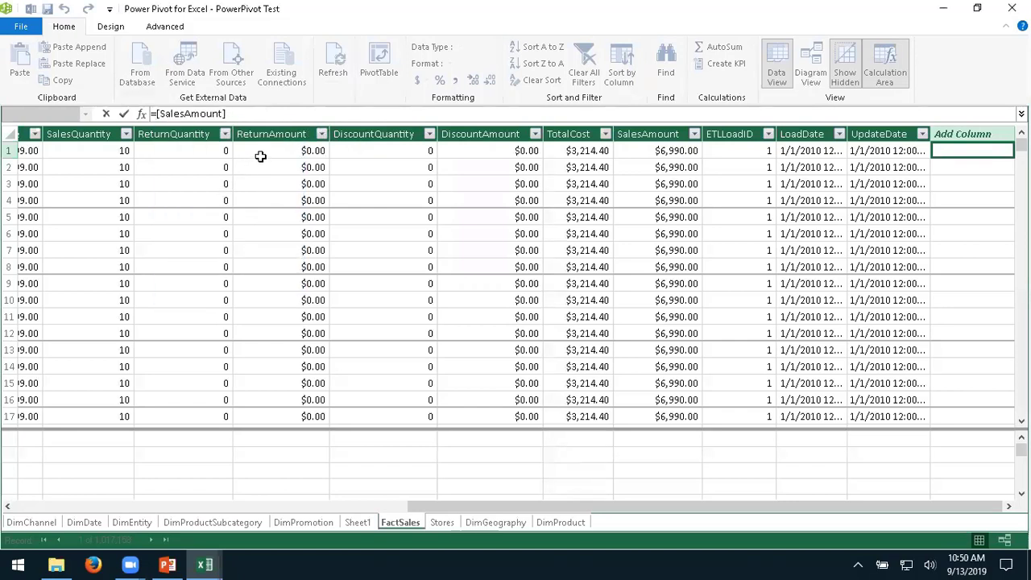
# Complete the calculated column's formula as =[SalesAmount]-[TotalCost]-[ReturnAmount] and apply it
pyautogui.write('-')
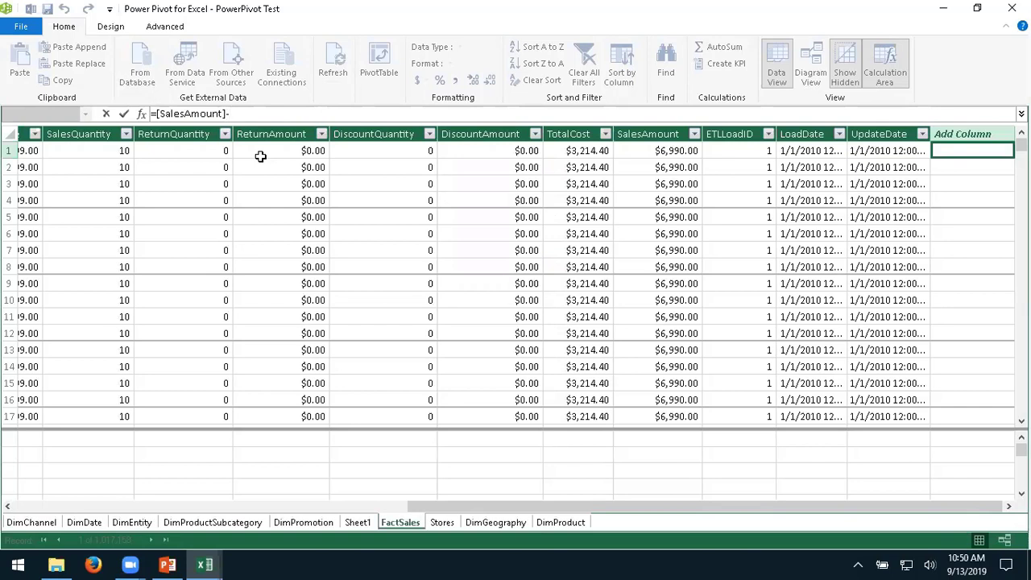
pyautogui.write('[')
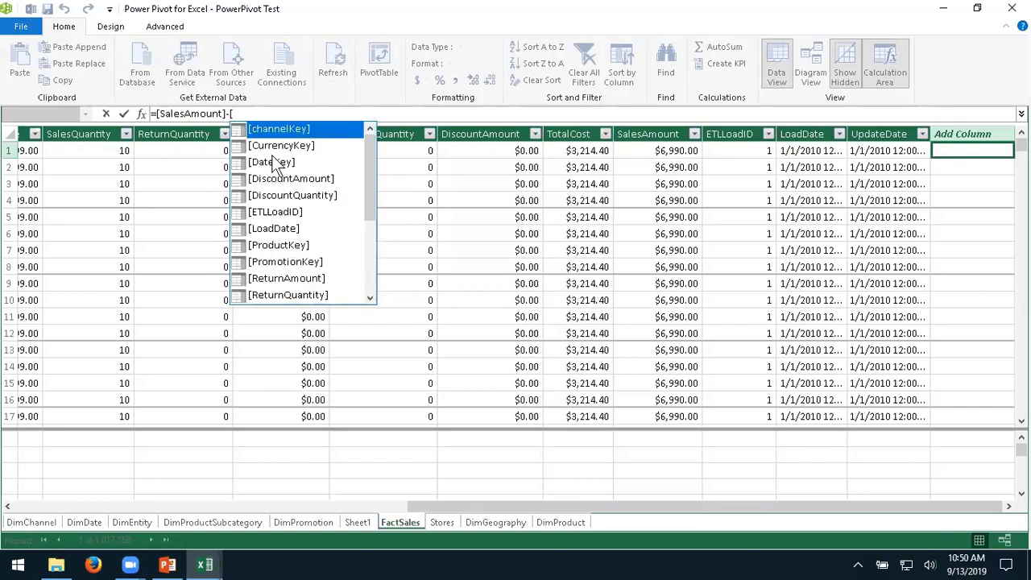
pyautogui.click(370, 267)
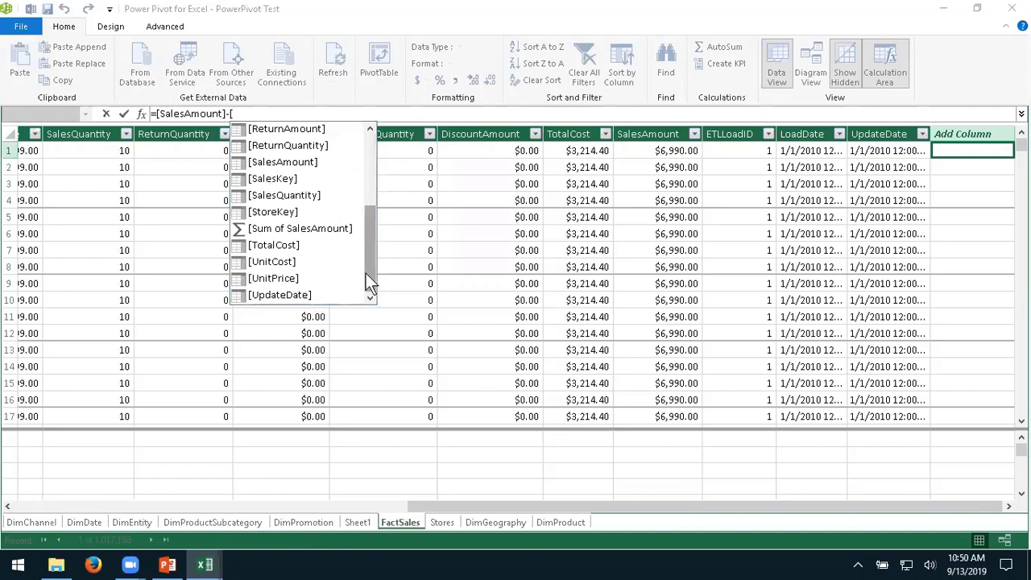
pyautogui.doubleClick(291, 245)
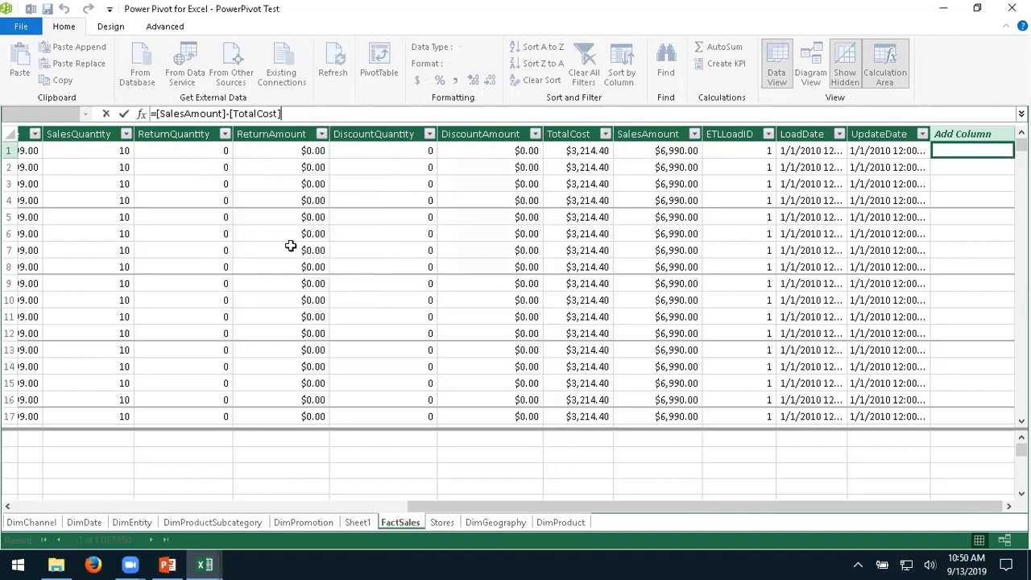
pyautogui.write('-')
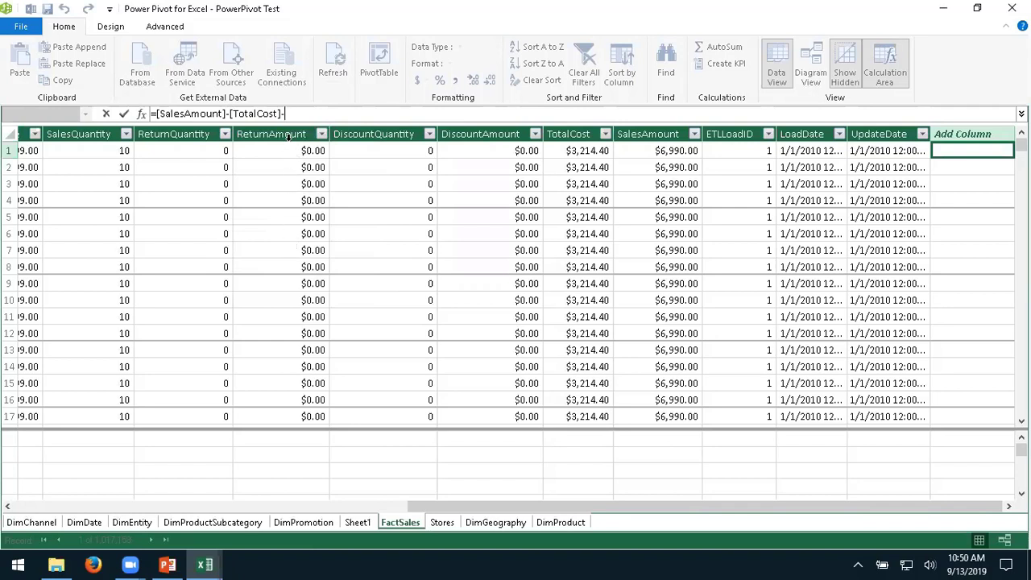
pyautogui.write('[')
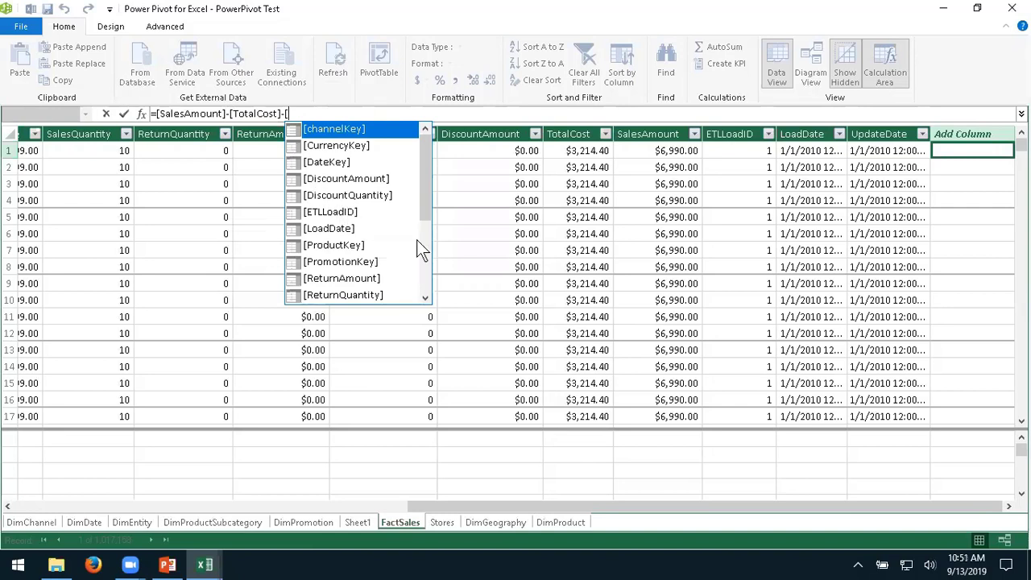
pyautogui.click(372, 278)
pyautogui.doubleClick(373, 277)
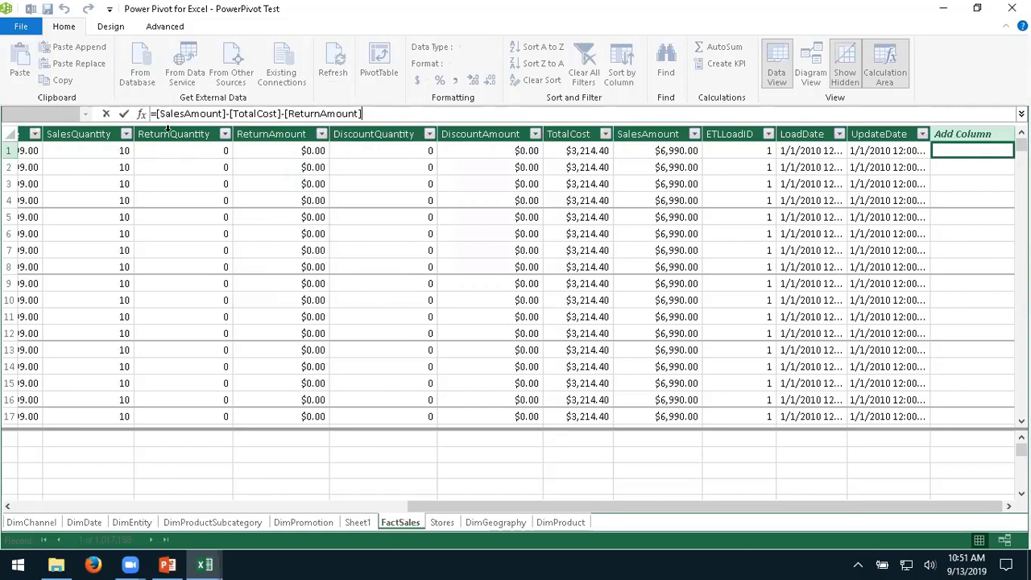
pyautogui.click(124, 115)
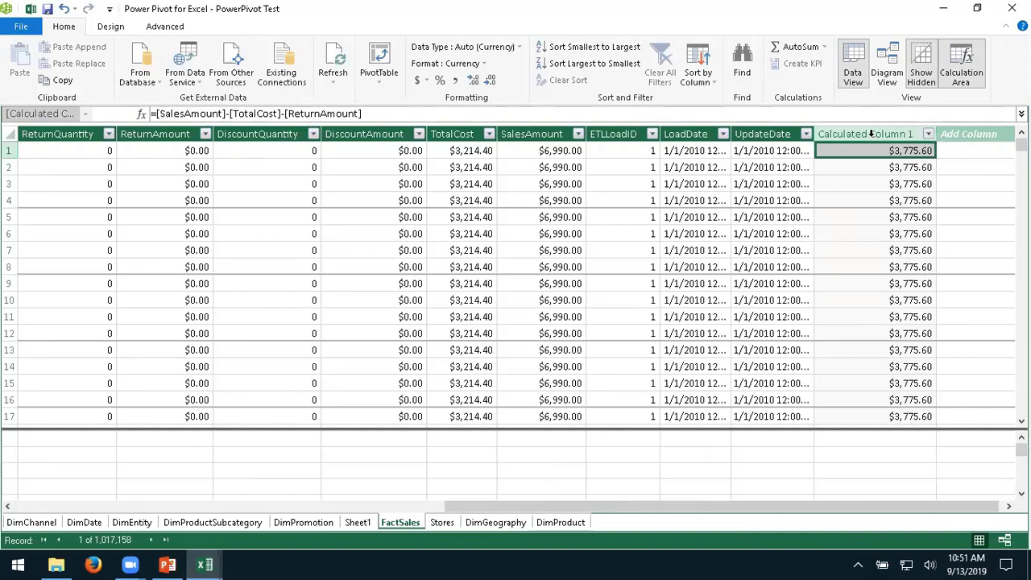
# Rename the new calculated column in the FactSales table as Profit
pyautogui.rightClick(872, 134)
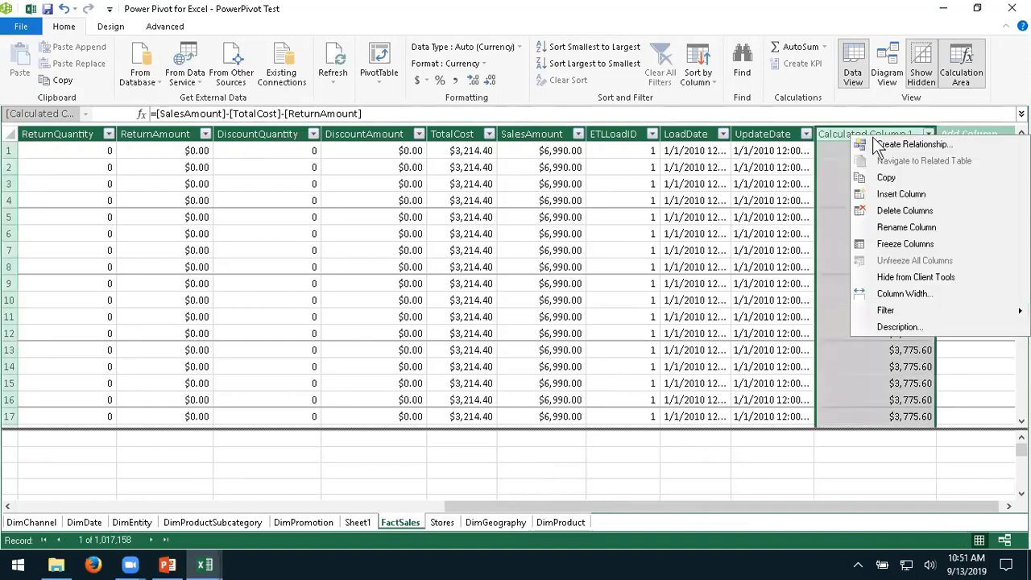
pyautogui.click(897, 226)
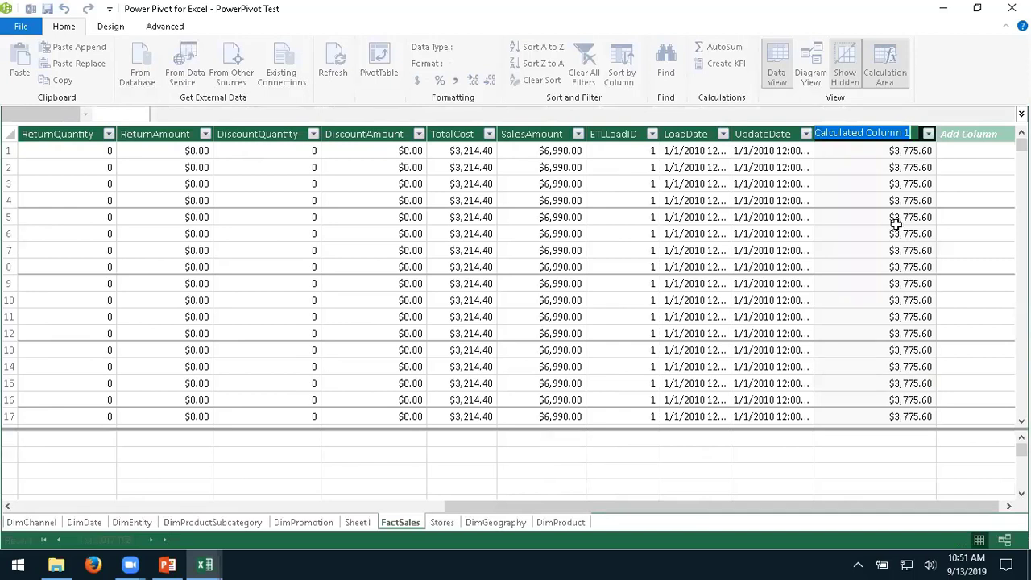
pyautogui.write('Profit')
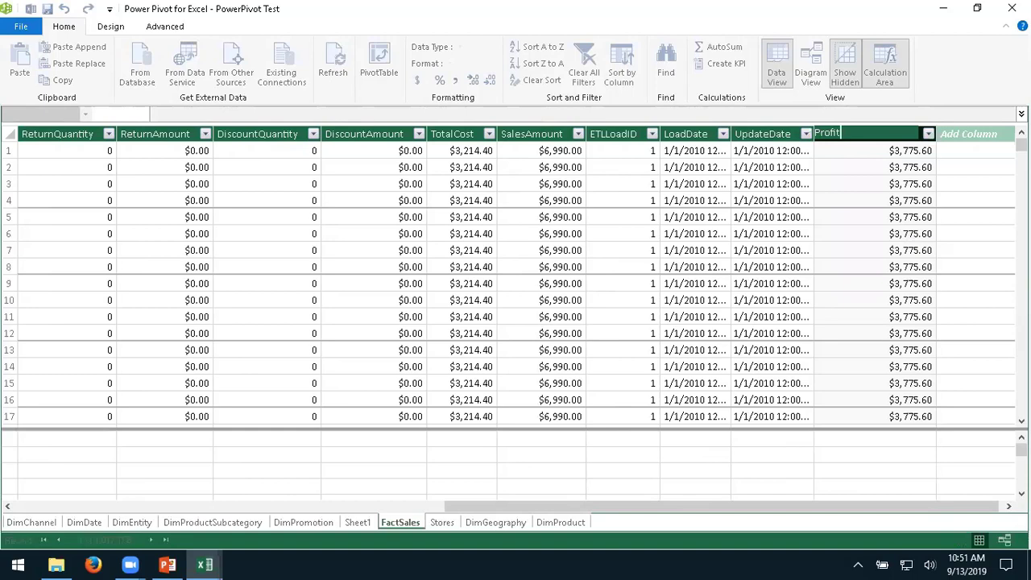
pyautogui.press('Return')
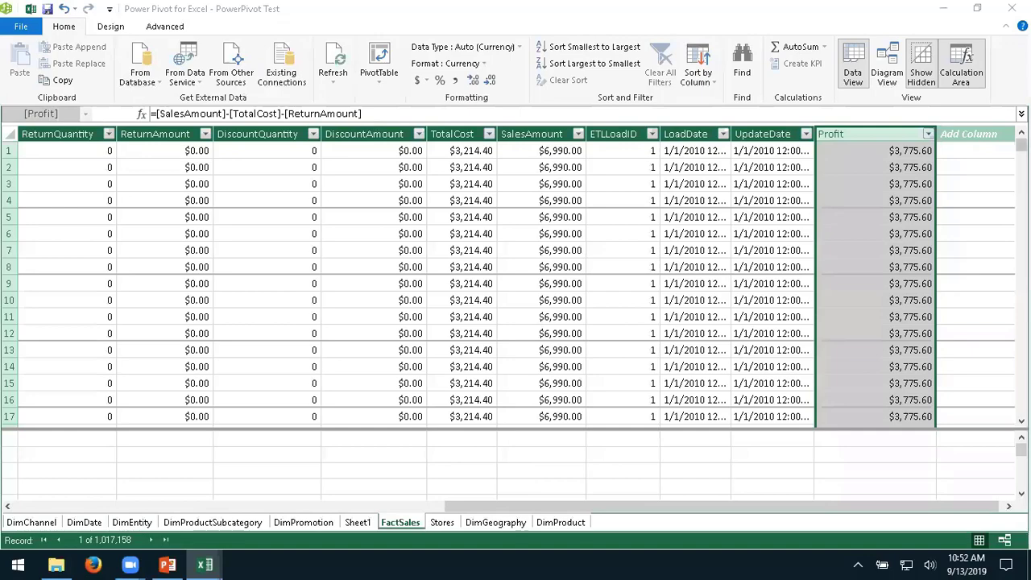
pyautogui.moveTo(1020, 144)
pyautogui.mouseDown()
pyautogui.moveTo(1020, 192)
pyautogui.moveTo(1020, 145)
pyautogui.mouseUp()
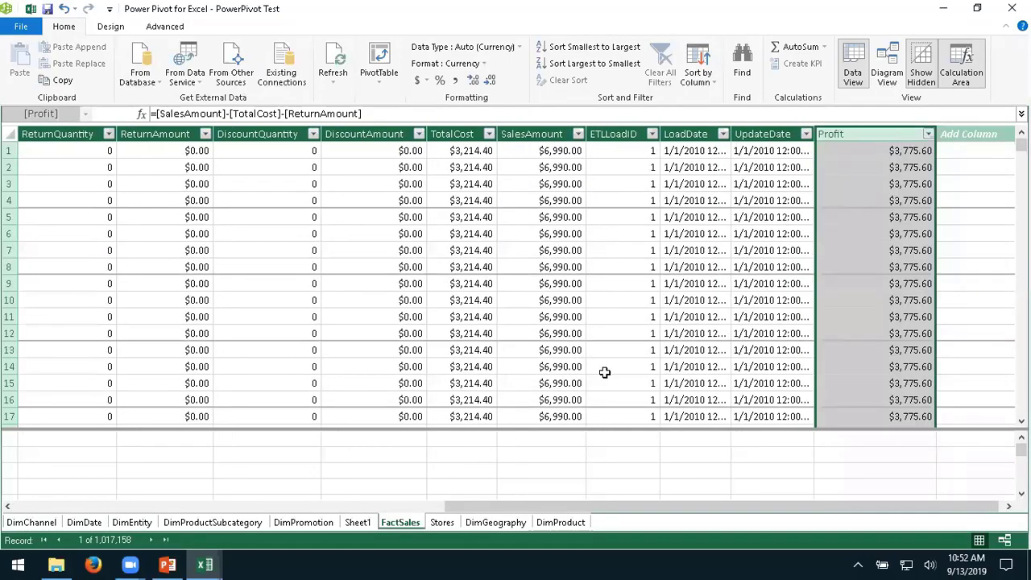
# Add an Average measure beneath the TotalCost column in the calculation area and widen the column to fit the measure's full text
pyautogui.click(463, 440)
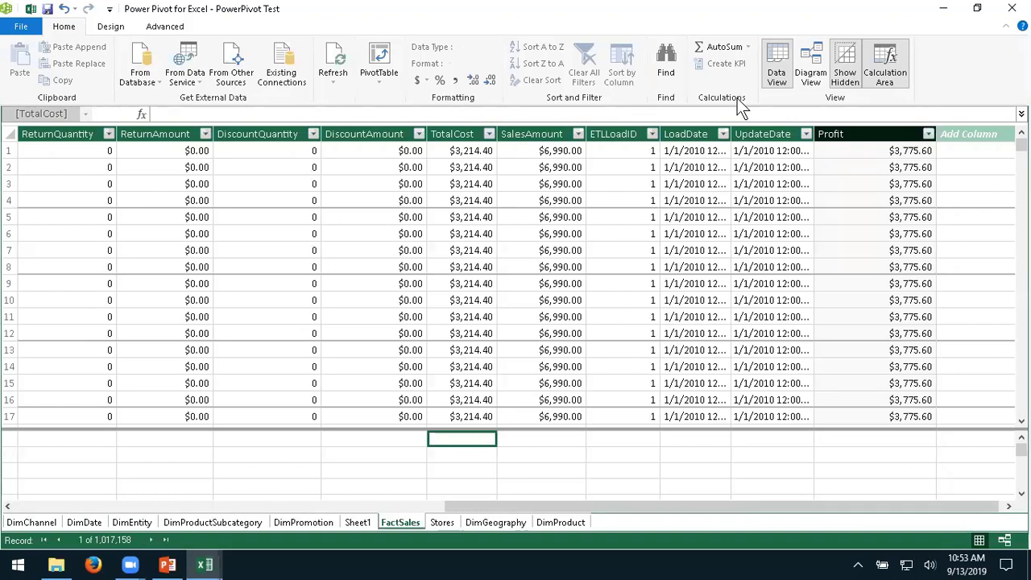
pyautogui.click(746, 47)
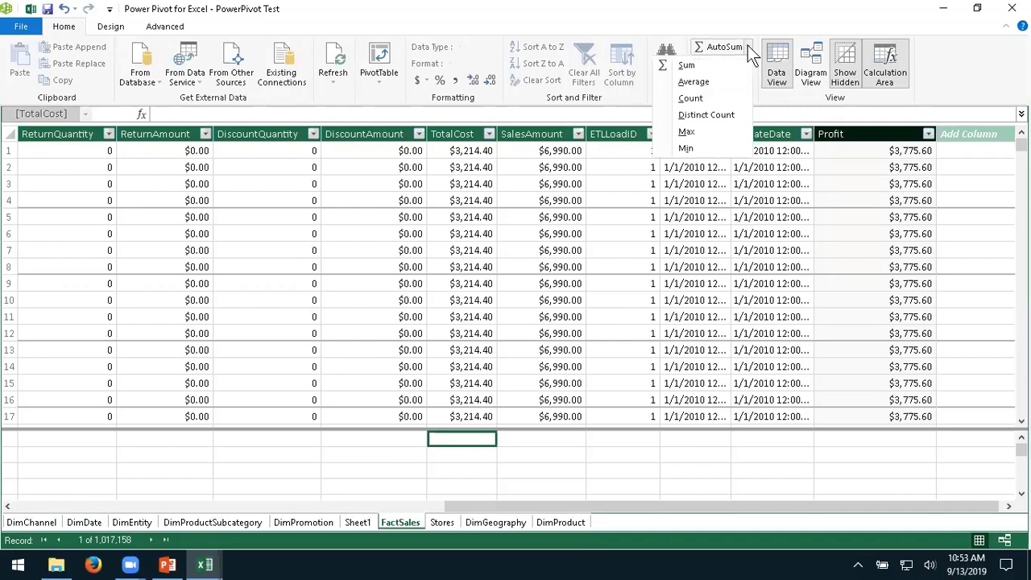
pyautogui.click(709, 81)
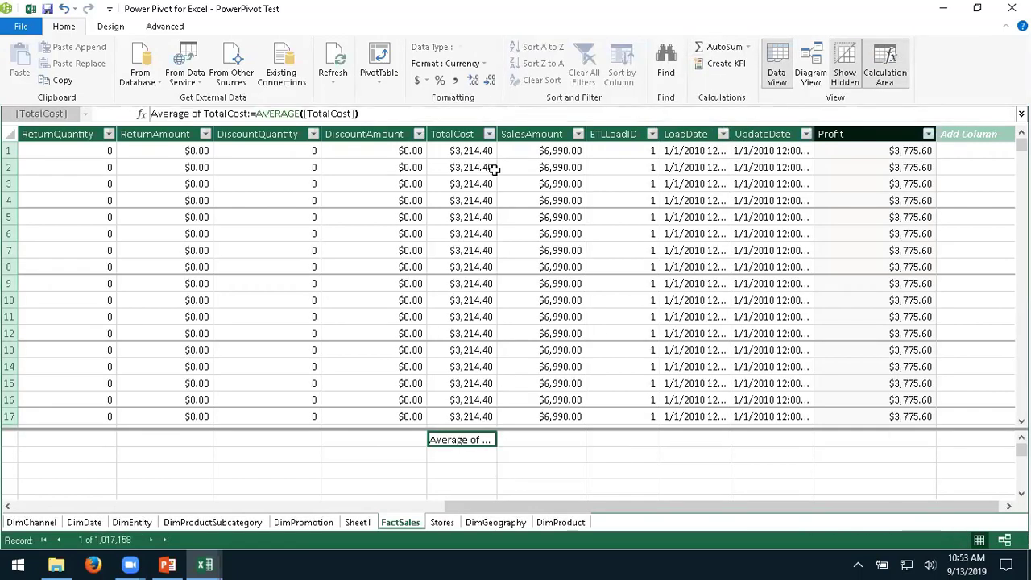
pyautogui.moveTo(498, 134); pyautogui.dragTo(524, 134)
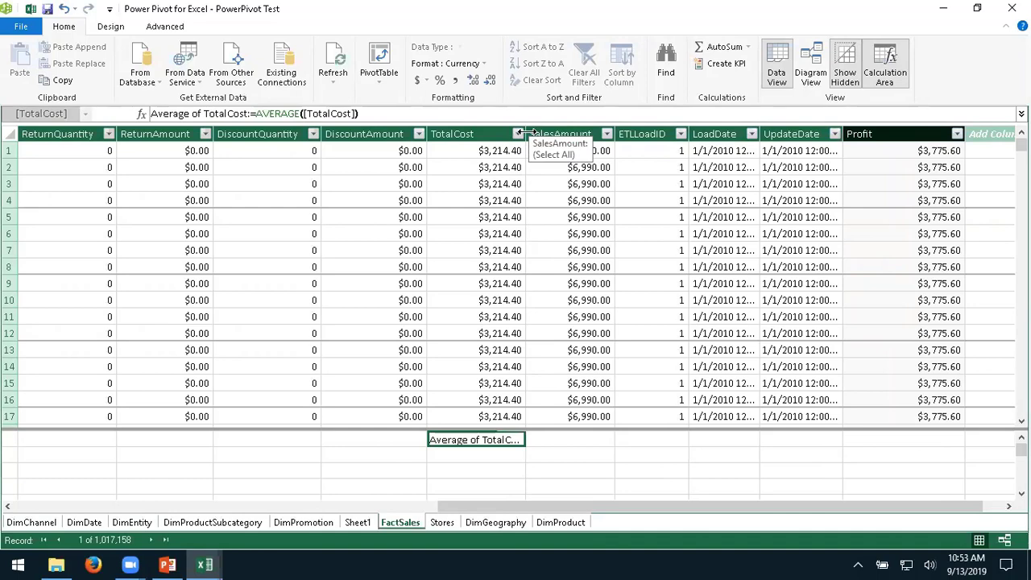
pyautogui.moveTo(524, 134); pyautogui.dragTo(592, 133)
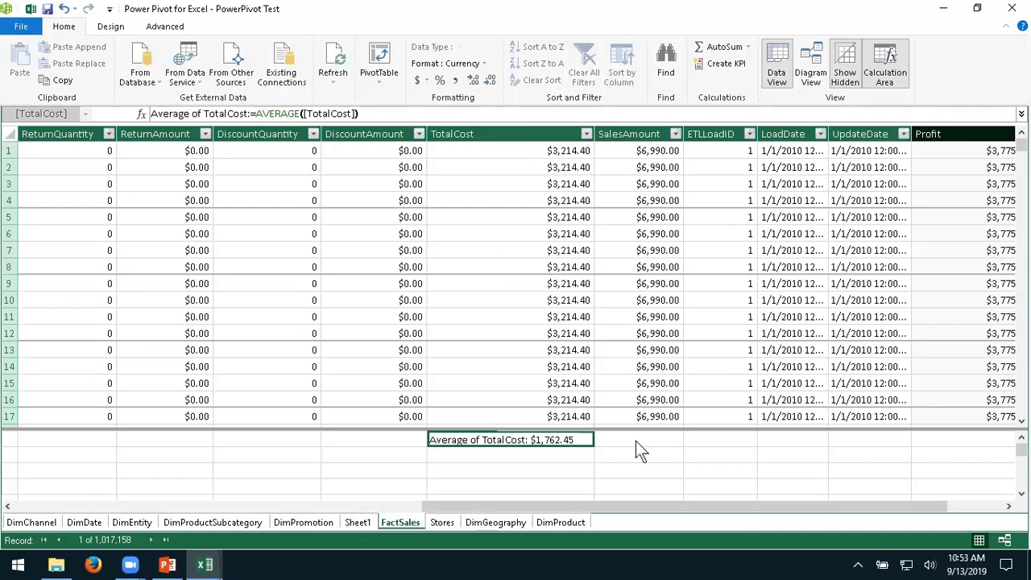
# Try to add a Sum measure beneath the Profit column in the calculation area
pyautogui.click(946, 441)
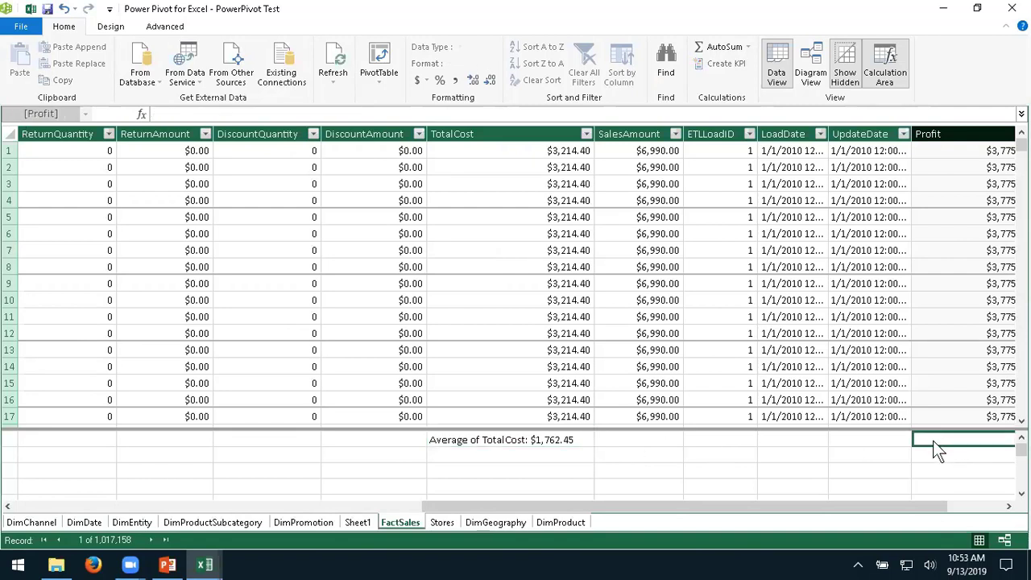
pyautogui.moveTo(923, 506); pyautogui.dragTo(950, 492)
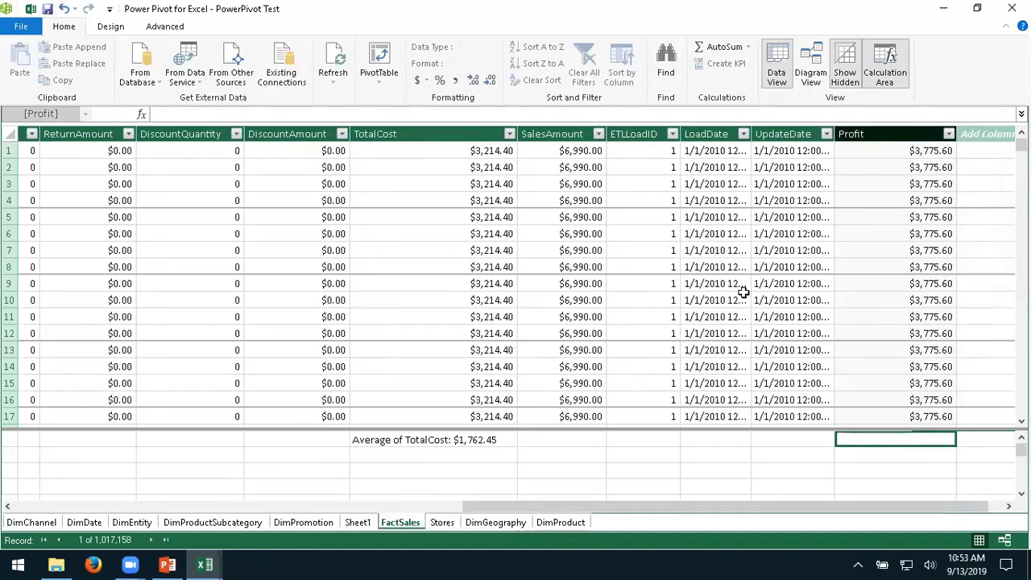
pyautogui.click(749, 49)
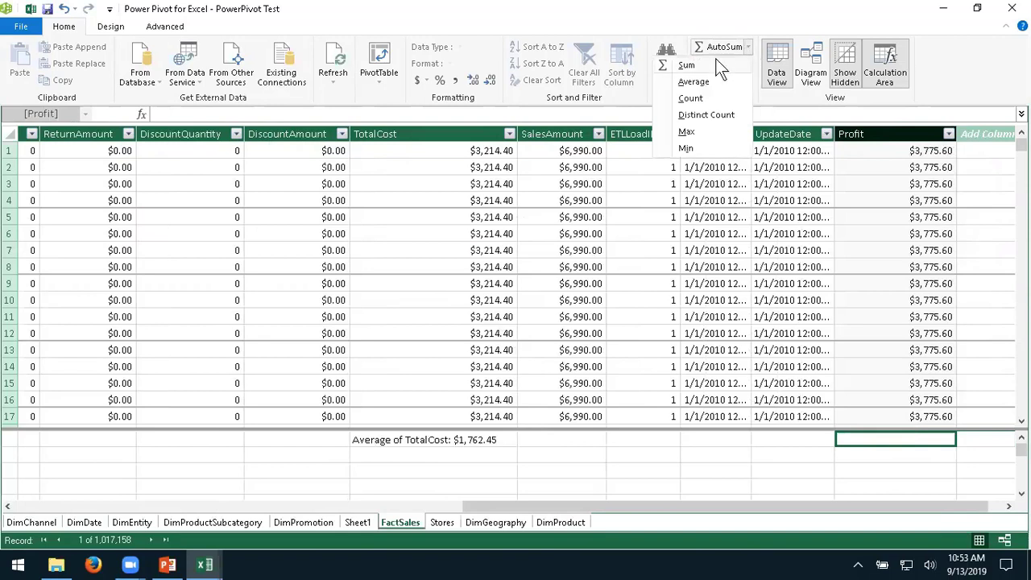
pyautogui.click(713, 64)
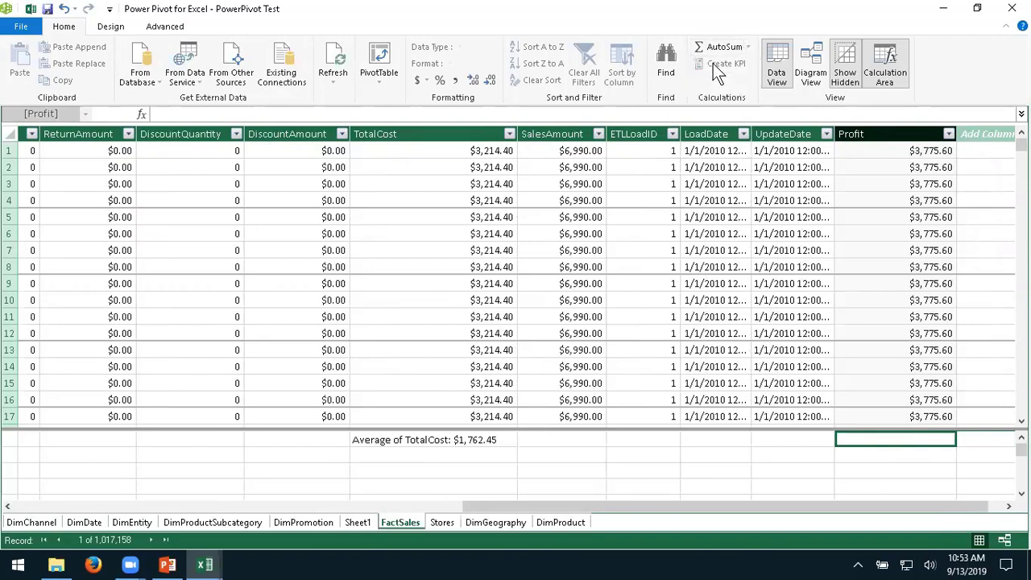
pyautogui.click(835, 201)
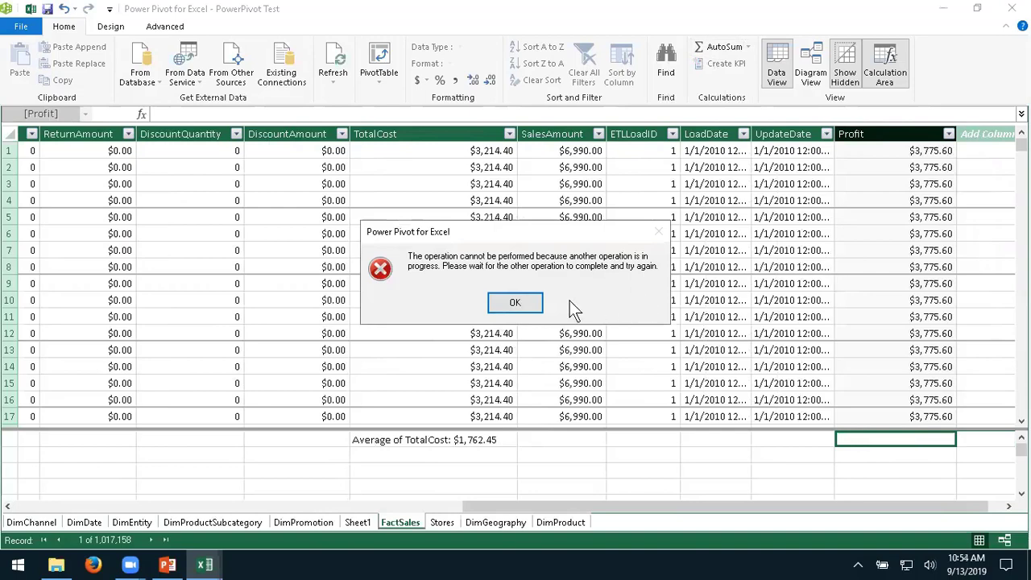
pyautogui.click(515, 303)
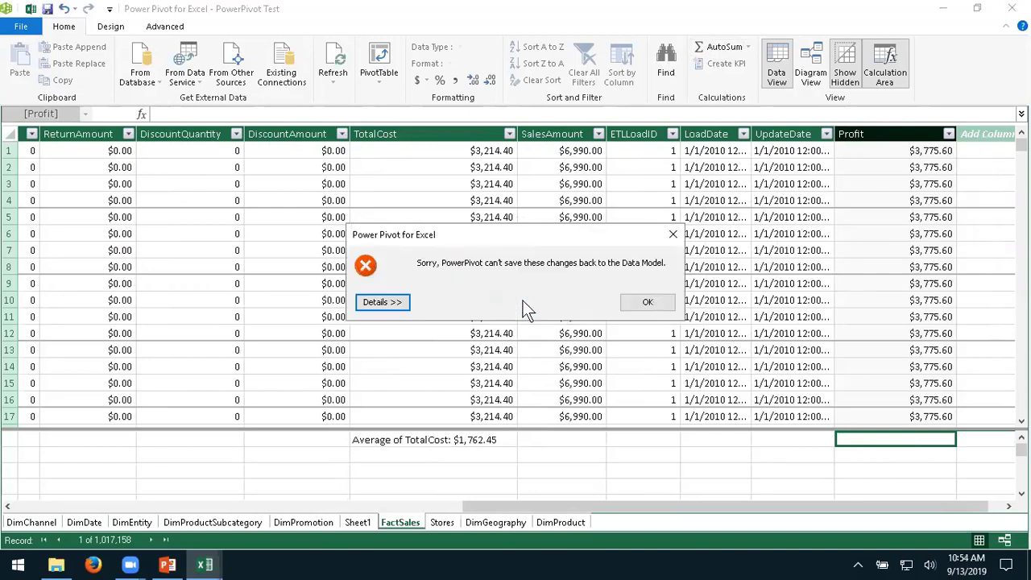
pyautogui.click(647, 301)
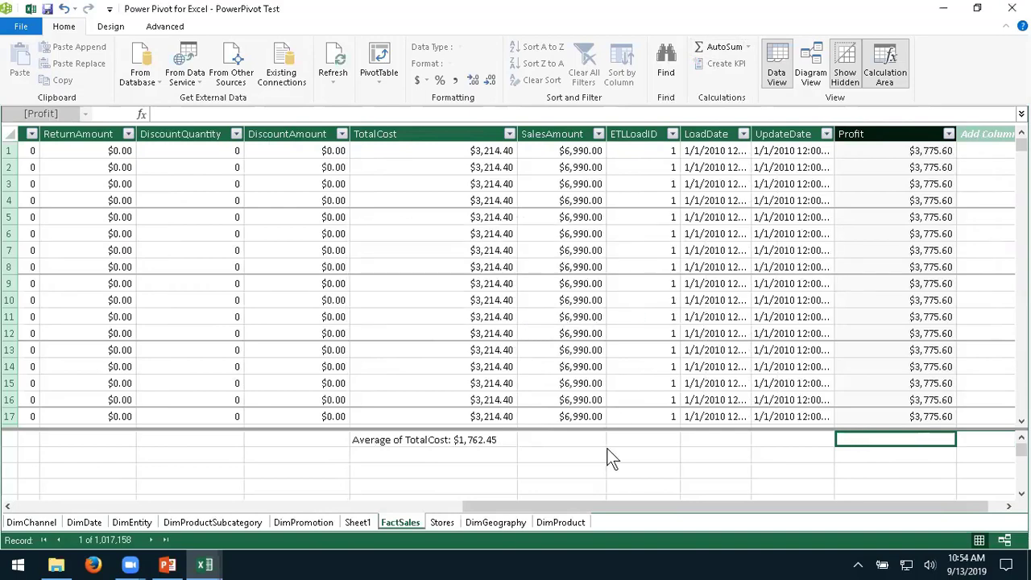
# Add a Sum measure beneath the SalesAmount column in the calculation area and widen the column to fit the measure's full text
pyautogui.click(581, 441)
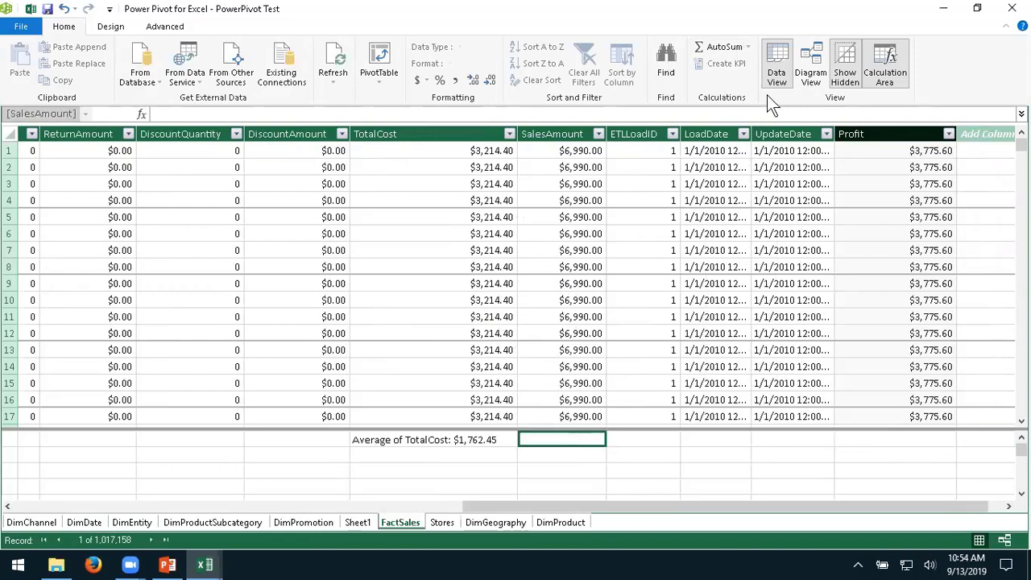
pyautogui.click(748, 47)
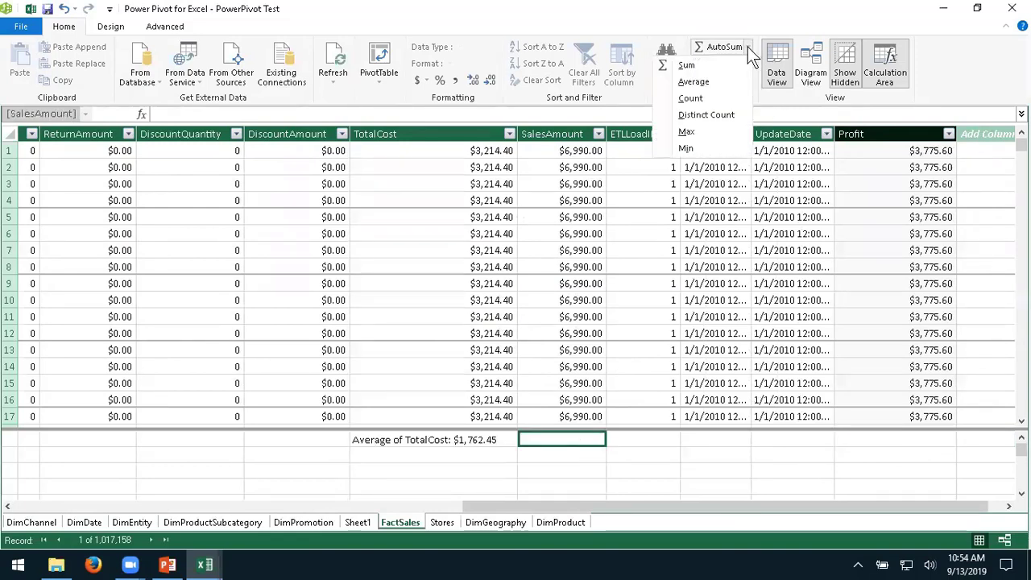
pyautogui.click(699, 63)
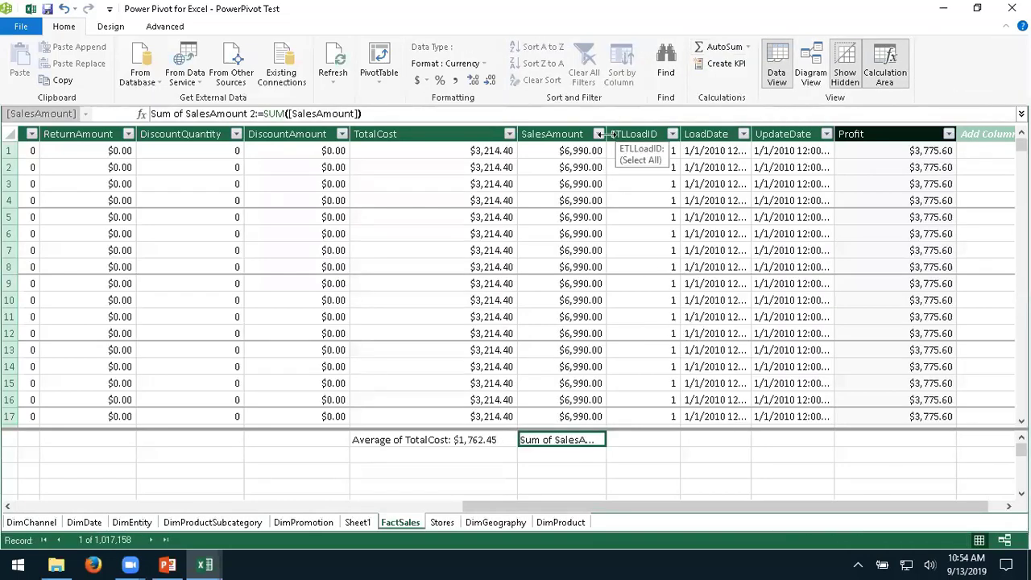
pyautogui.moveTo(668, 133); pyautogui.dragTo(670, 134)
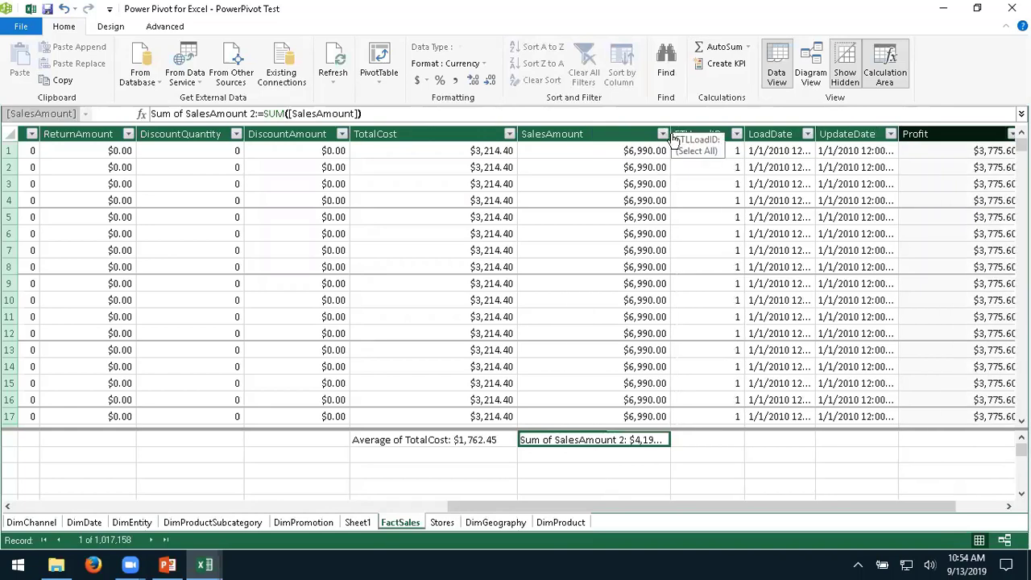
pyautogui.moveTo(711, 133); pyautogui.dragTo(727, 133)
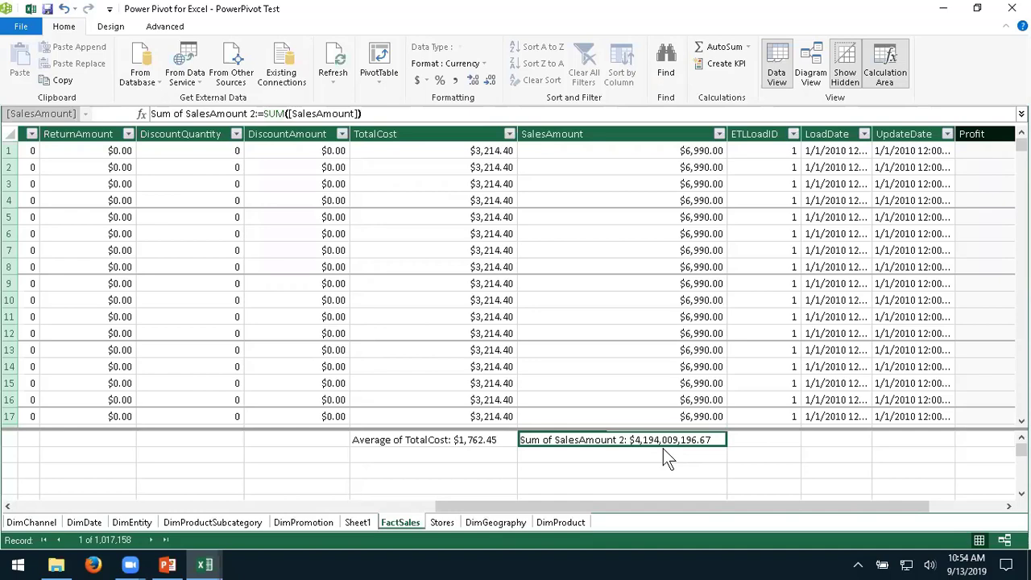
# Switch to the Excel workbook's Sheet1 PivotTable and look through the FactSales fields for the Profit column and the new measures
pyautogui.click(30, 9)
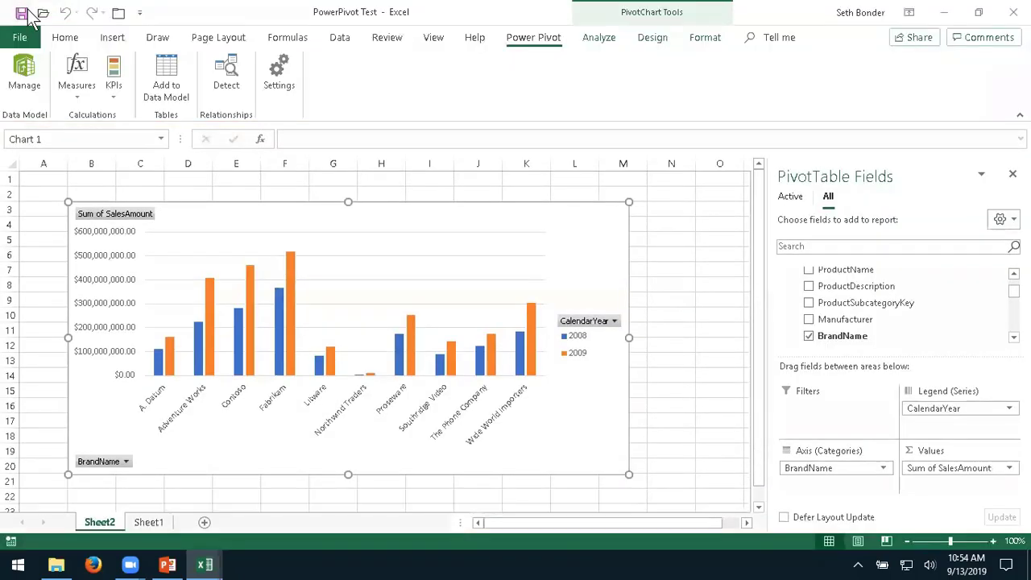
pyautogui.click(148, 521)
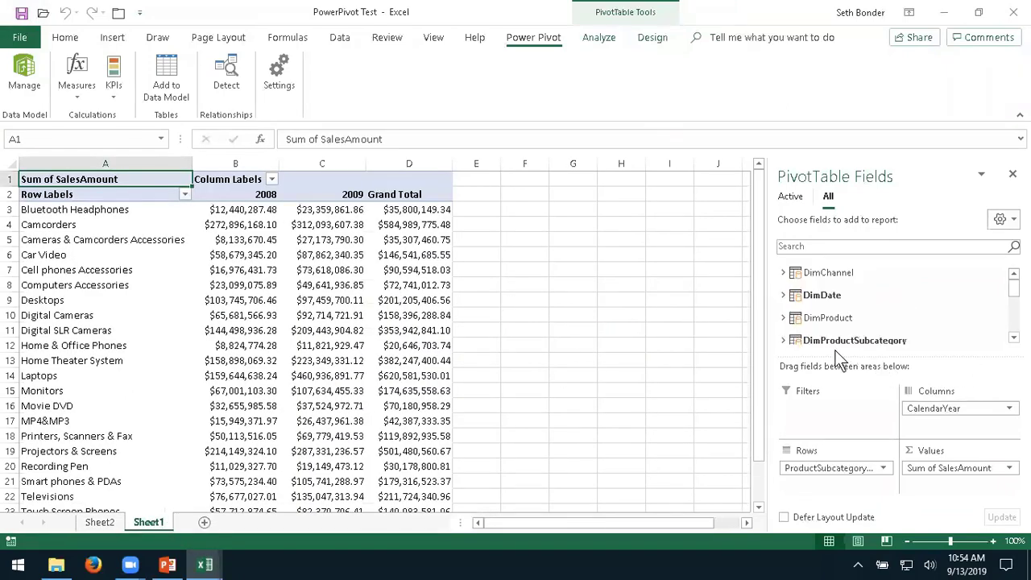
pyautogui.scroll(-1, 864, 304)
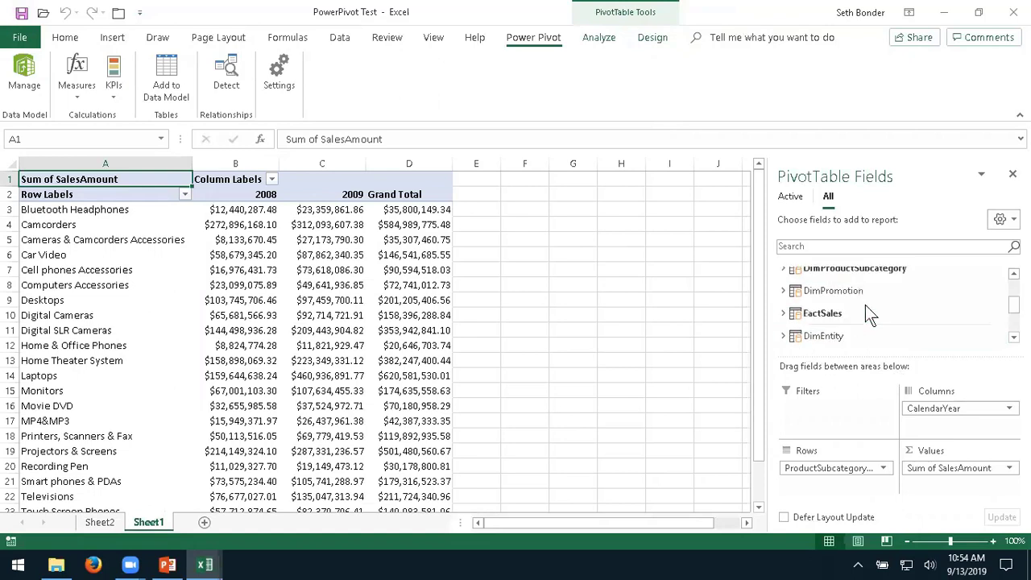
pyautogui.click(783, 314)
pyautogui.scroll(-5, 898, 310)
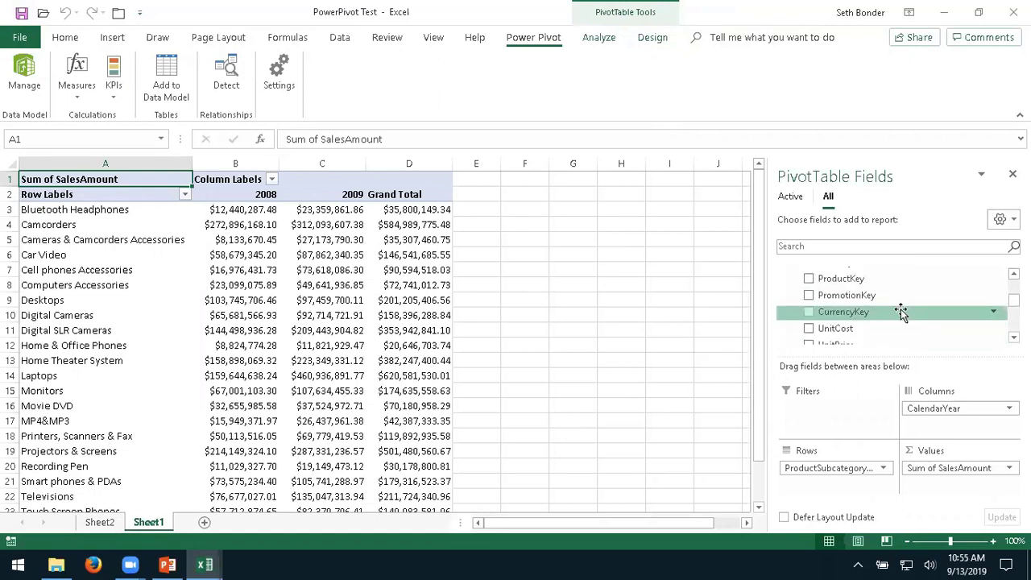
pyautogui.scroll(-3, 896, 309)
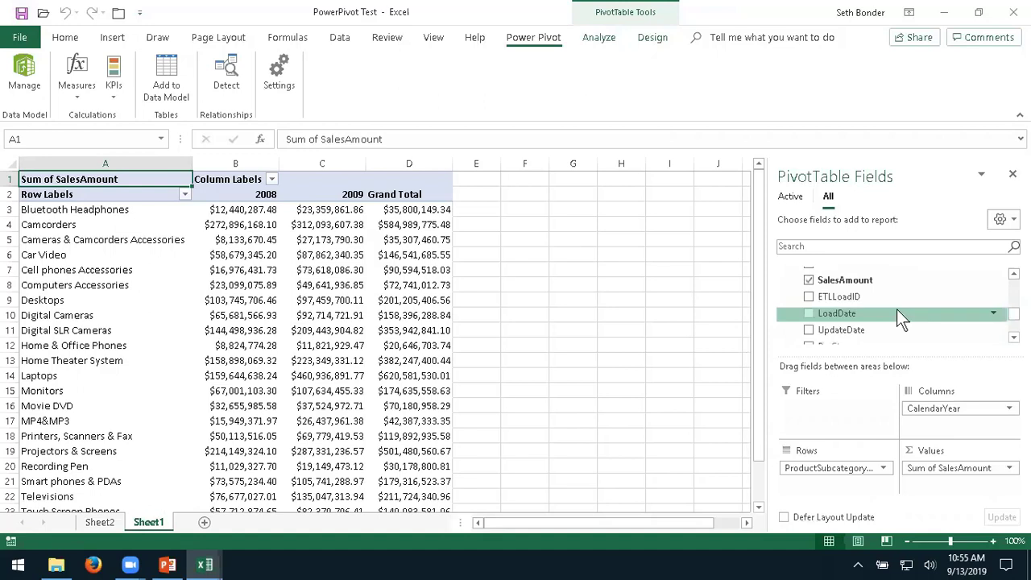
pyautogui.moveTo(937, 295); pyautogui.dragTo(940, 296)
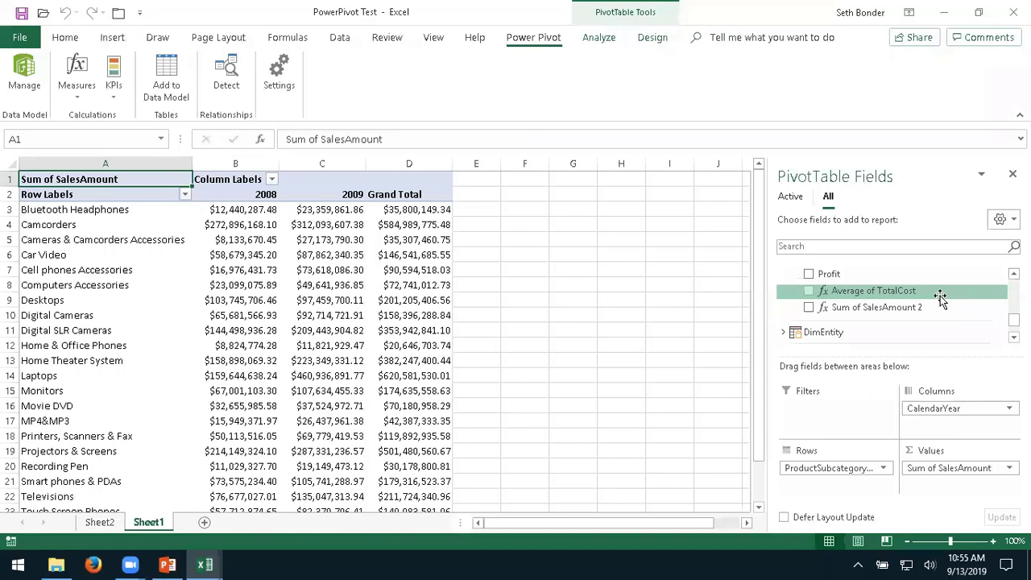
pyautogui.moveTo(940, 295); pyautogui.dragTo(940, 296)
# Switch to the PowerPivot Webinar presentation in PowerPoint and go to the Next Offerings for This Class slide
pyautogui.click(167, 566)
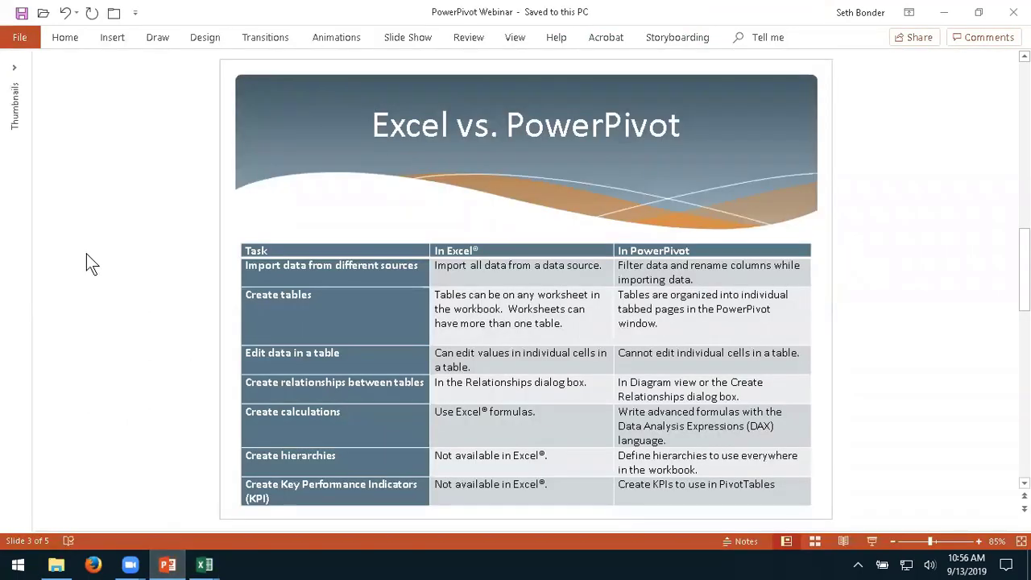
pyautogui.scroll(-1, 86, 254)
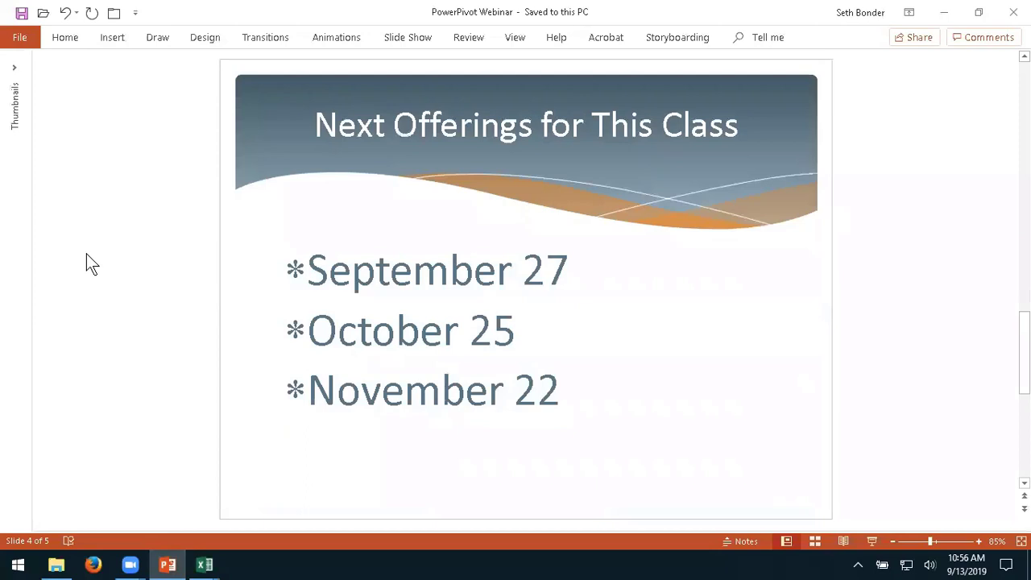